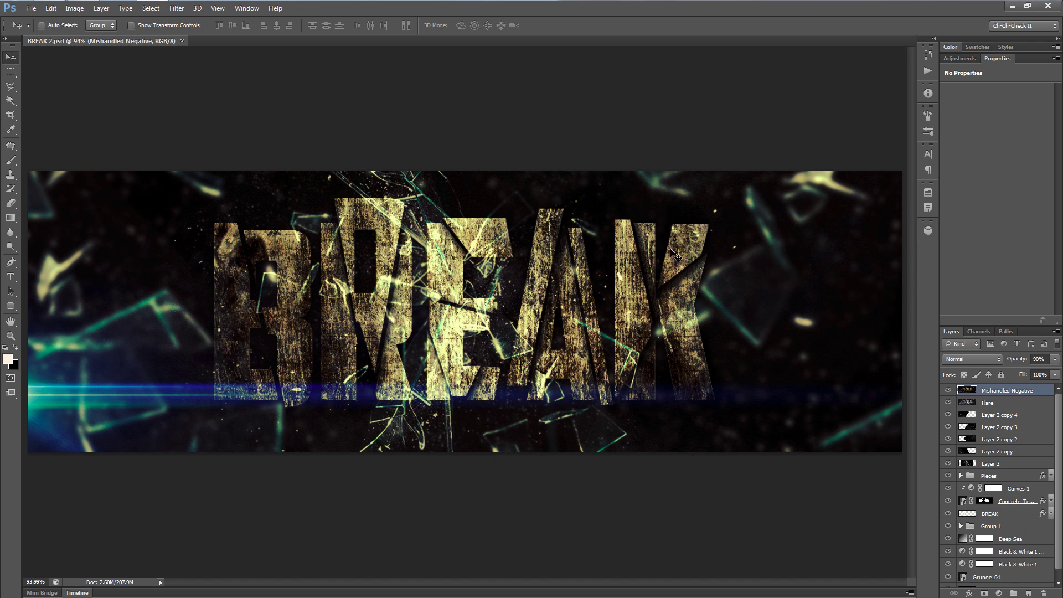
- View the finished BREAK 2.psd artwork in full screen and close the document
{"action": "key", "text": "f"}
{"action": "key", "text": "f"}
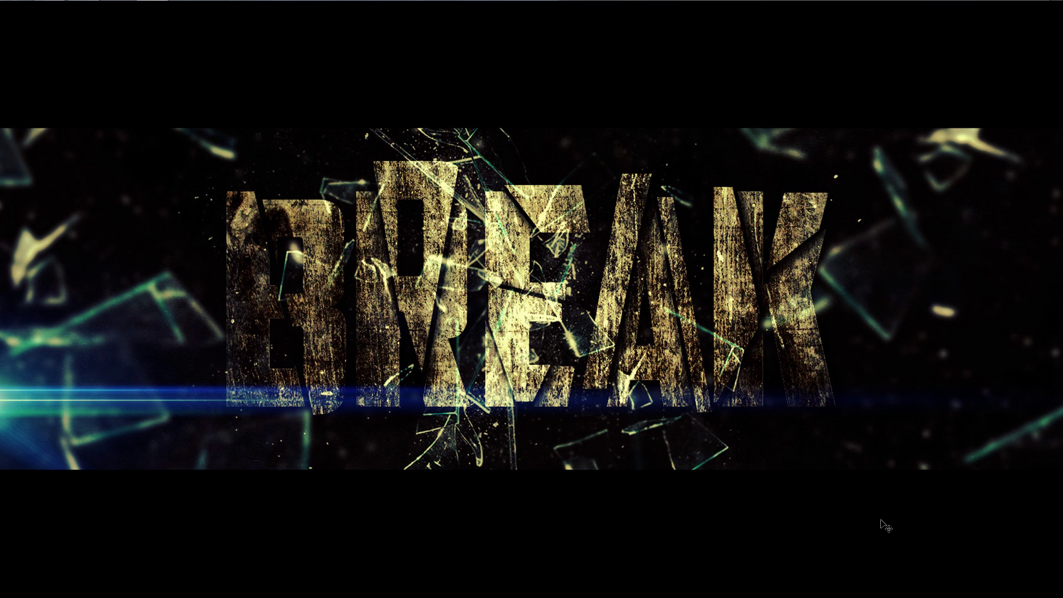
{"action": "key", "text": "f"}
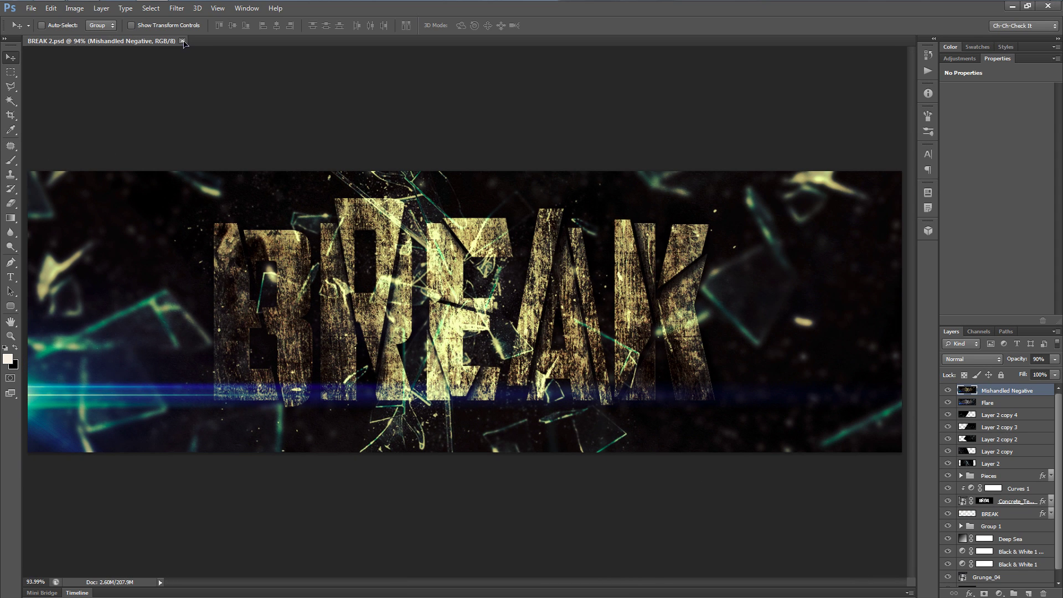
{"action": "left_click", "coordinate": [186, 41]}
- Create a white 1680 × 540 px, 72 ppi RGB document named BREAK TUT and fill its background with black
{"action": "left_click", "coordinate": [31, 7]}
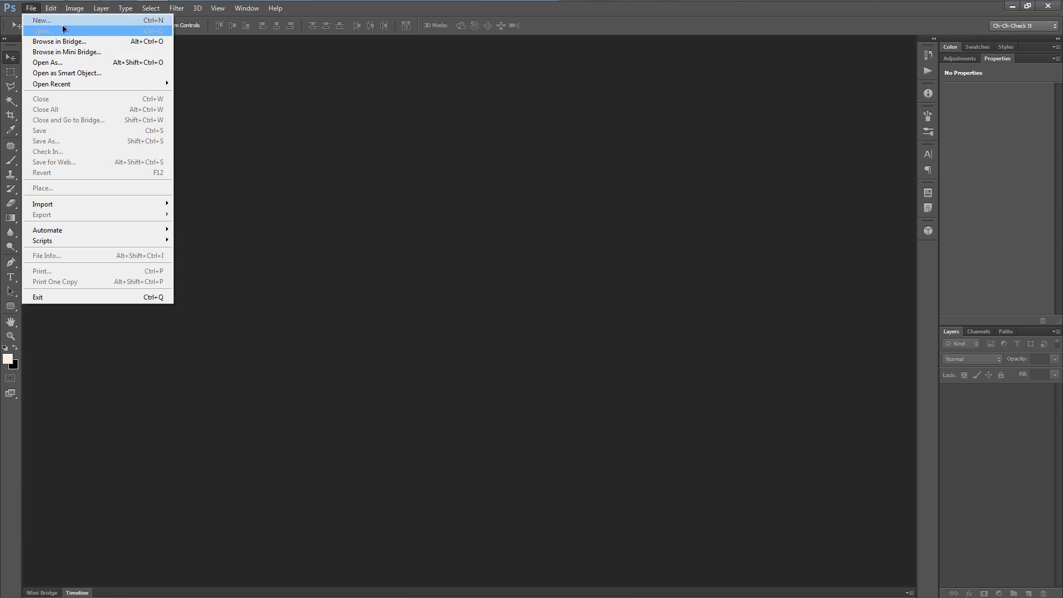
{"action": "left_click", "coordinate": [39, 20]}
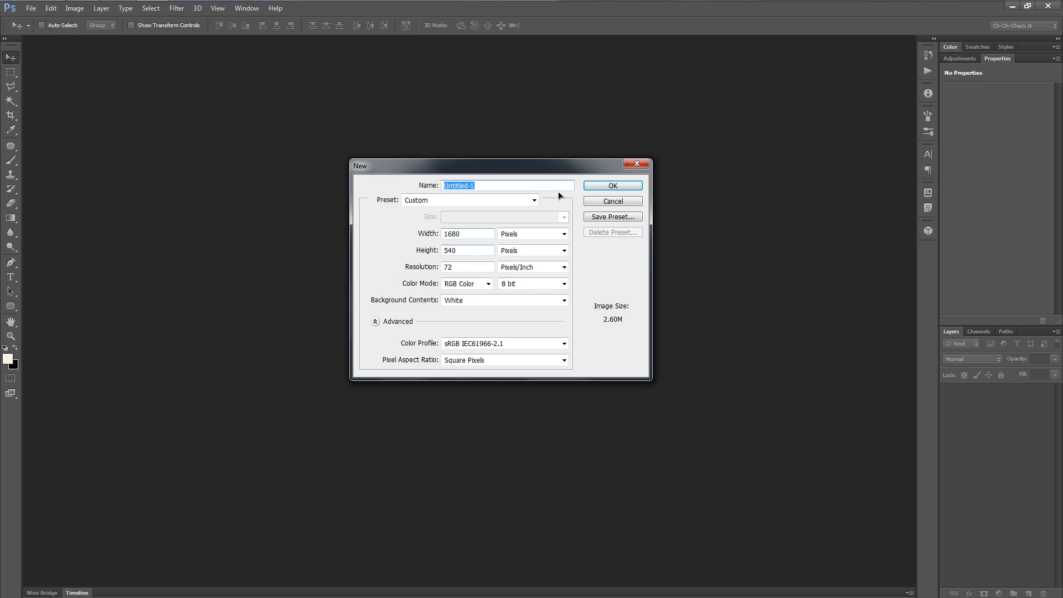
{"action": "type", "text": "BREAK TUT"}
{"action": "left_click", "coordinate": [485, 302]}
{"action": "left_click", "coordinate": [498, 312]}
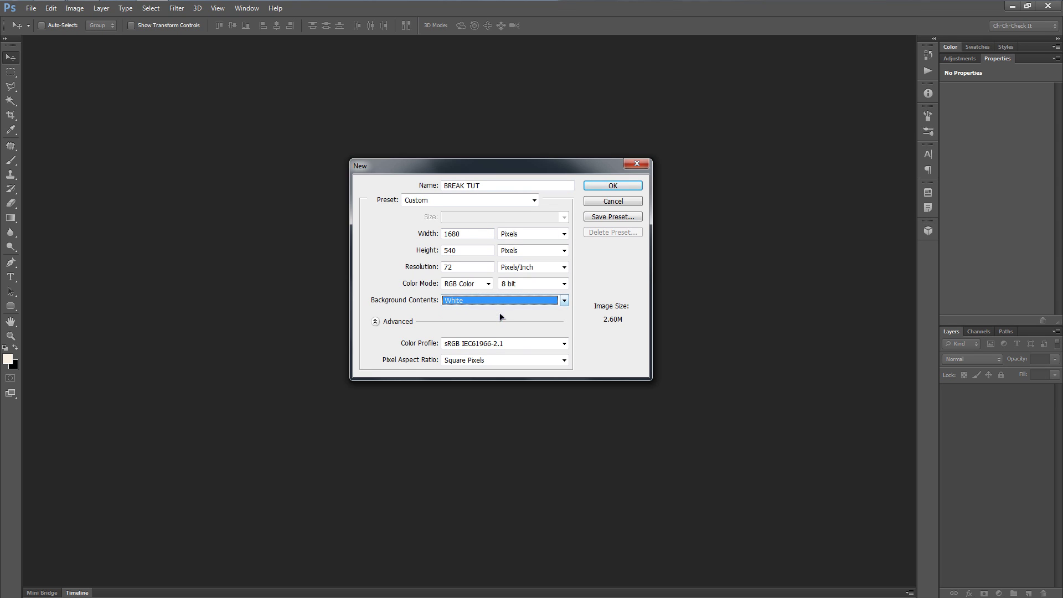
{"action": "left_click", "coordinate": [467, 286]}
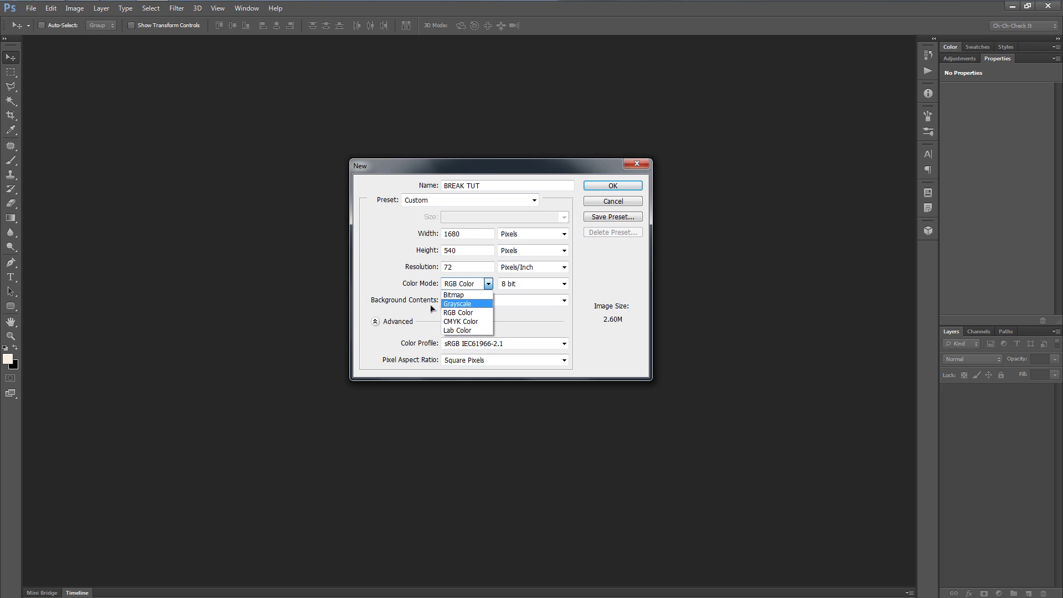
{"action": "left_click", "coordinate": [471, 312]}
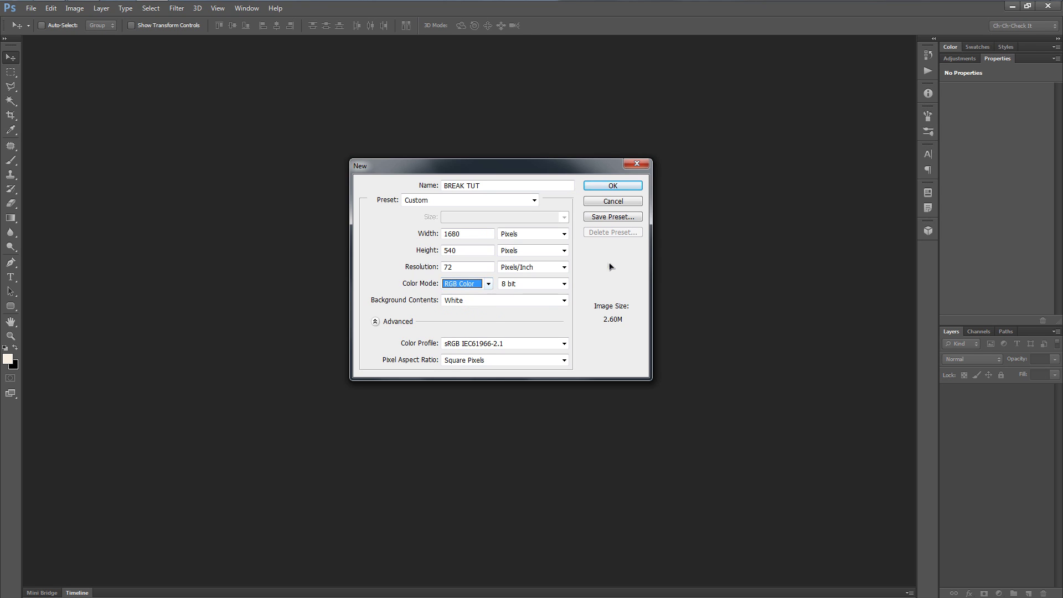
{"action": "left_click", "coordinate": [629, 185]}
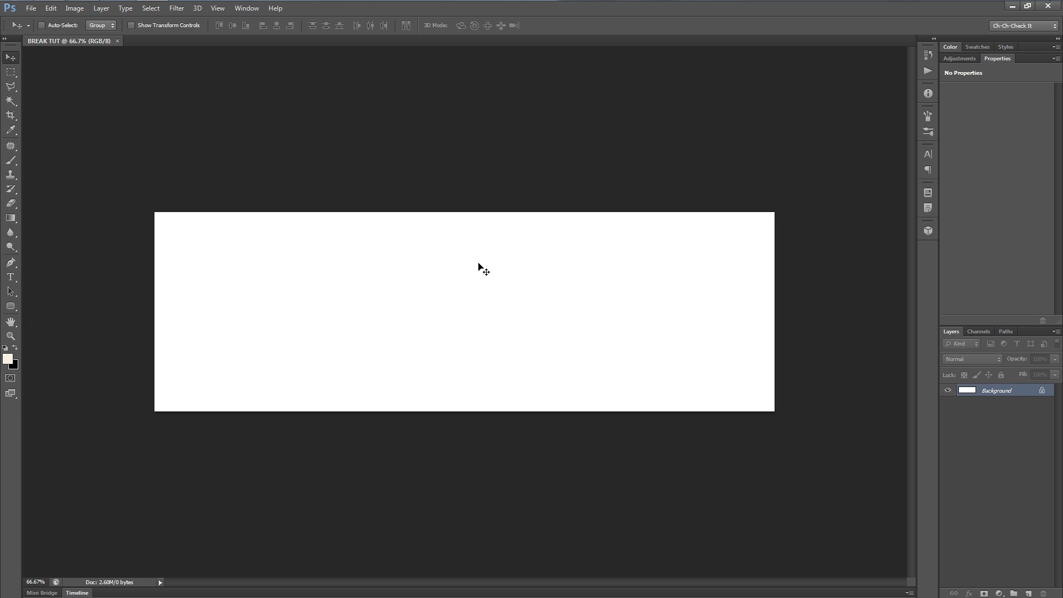
{"action": "key", "text": "ctrl+0"}
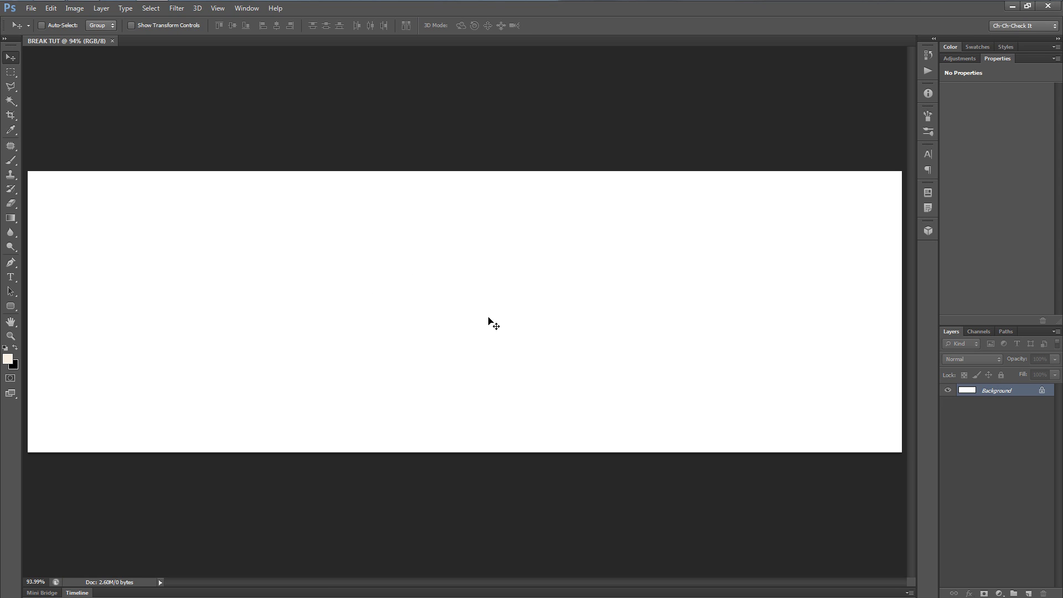
{"action": "key", "text": "ctrl+BackSpace"}
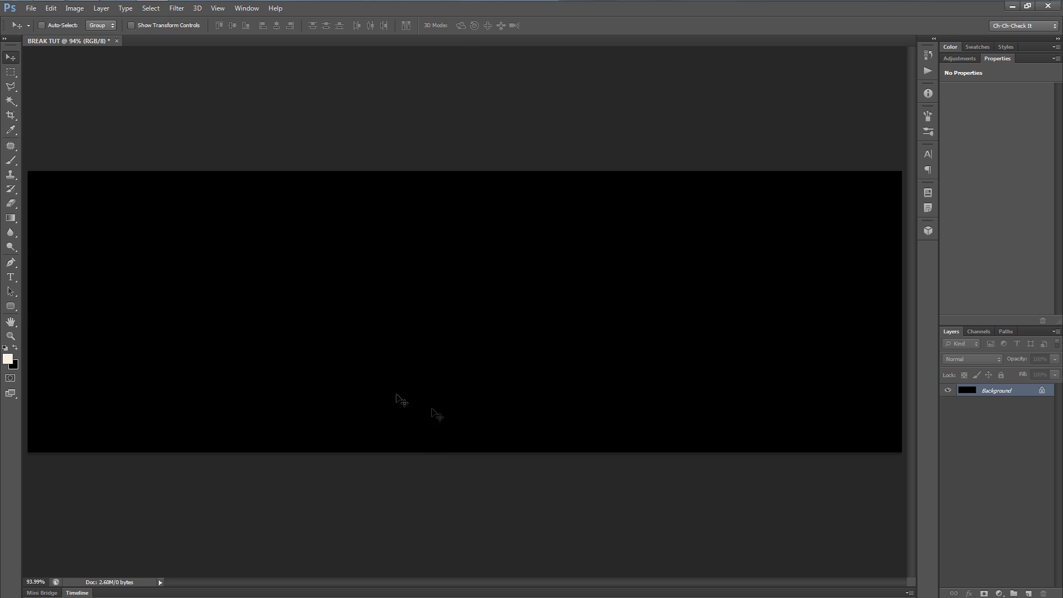
- Switch to Windows Explorer and open the Video CoPilot\Riot Gear\Grungy_Textures\High\Grayscale folder on drive E
{"action": "left_click", "coordinate": [118, 11]}
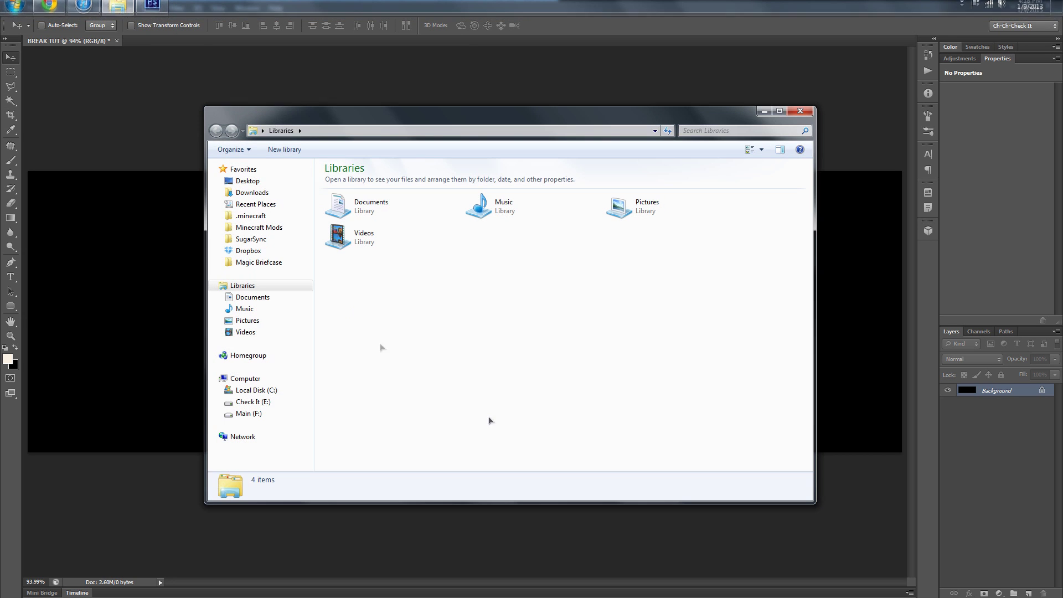
{"action": "left_click", "coordinate": [298, 402]}
{"action": "left_click", "coordinate": [403, 378]}
{"action": "scroll", "coordinate": [418, 374], "scroll_direction": "down", "scroll_amount": 5}
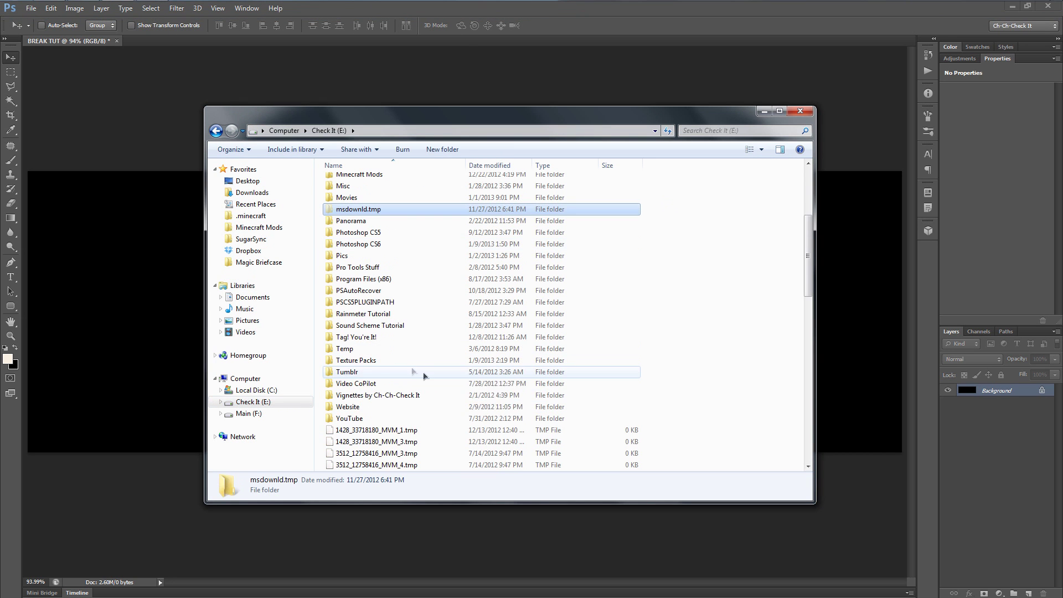
{"action": "double_click", "coordinate": [356, 383]}
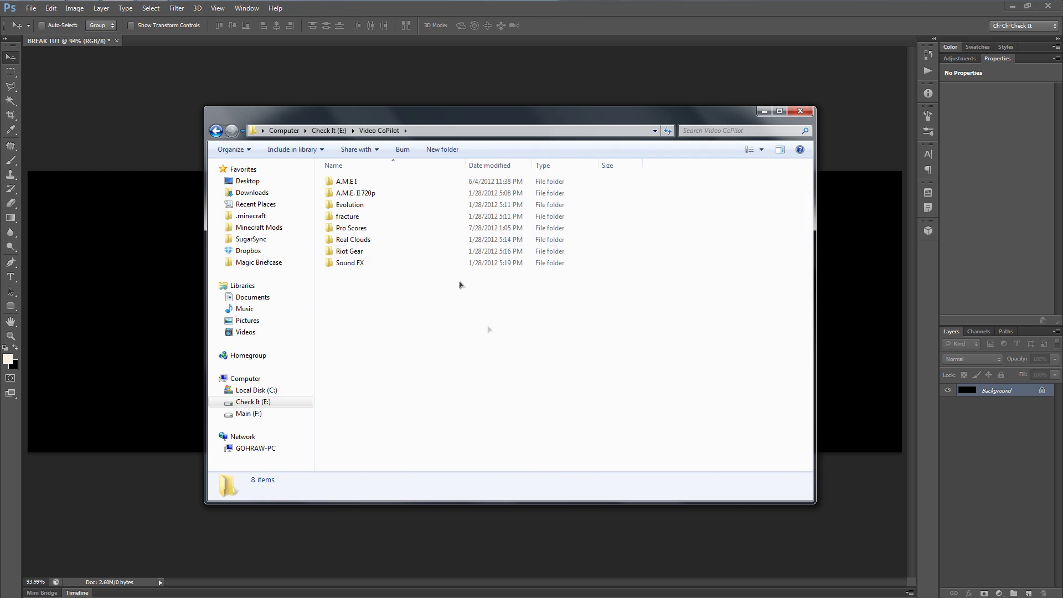
{"action": "double_click", "coordinate": [388, 251]}
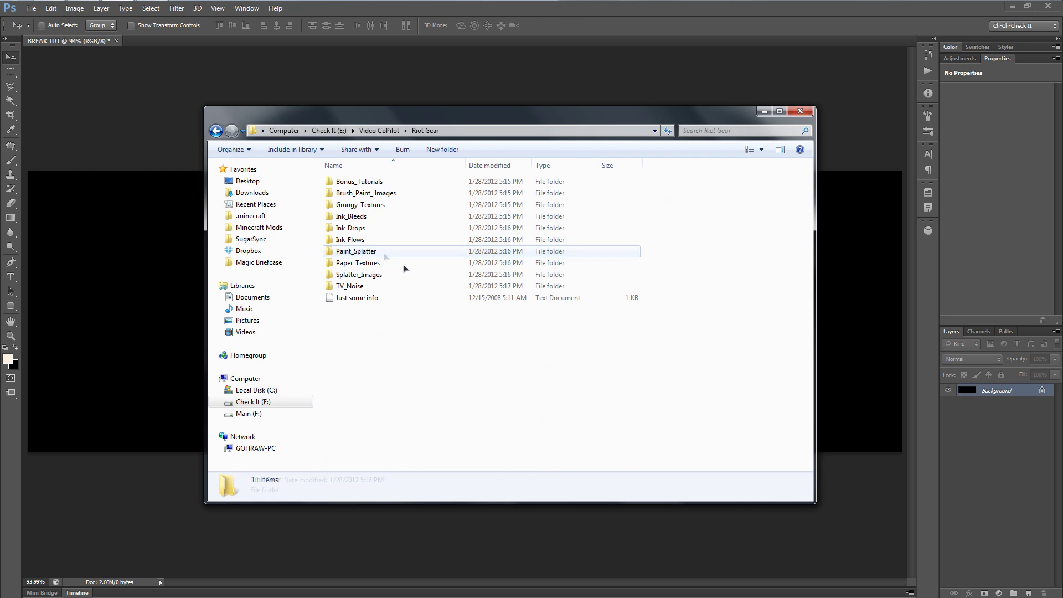
{"action": "double_click", "coordinate": [385, 205]}
{"action": "double_click", "coordinate": [363, 183]}
{"action": "double_click", "coordinate": [352, 195]}
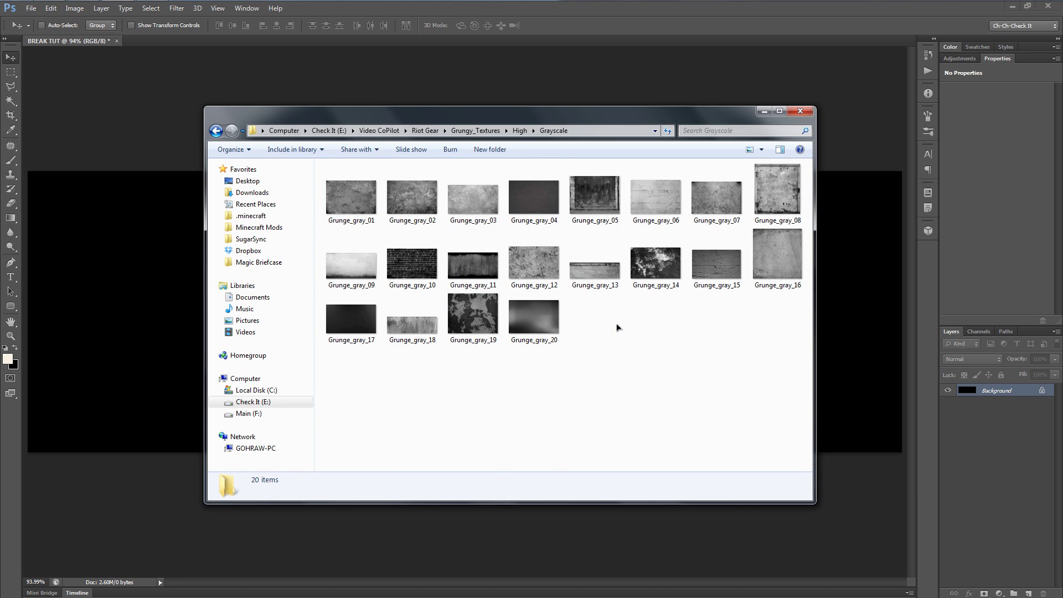
- Place the Grunge_gray_04 texture in the BREAK TUT document and stretch it to about 168% width and 89% height, covering the canvas
{"action": "left_click_drag", "start_coordinate": [538, 200], "coordinate": [115, 275]}
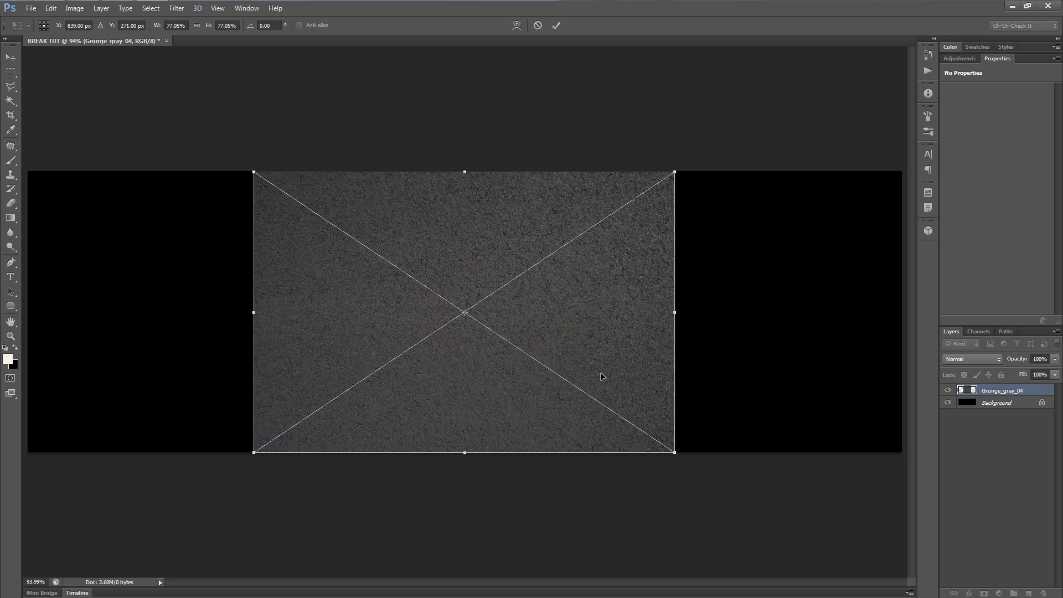
{"action": "scroll", "coordinate": [647, 414], "scroll_direction": "down", "scroll_amount": 4}
{"action": "scroll", "coordinate": [609, 410], "scroll_direction": "up", "scroll_amount": 3}
{"action": "scroll", "coordinate": [642, 431], "scroll_direction": "down", "scroll_amount": 1}
{"action": "left_click_drag", "start_coordinate": [637, 431], "coordinate": [836, 448]}
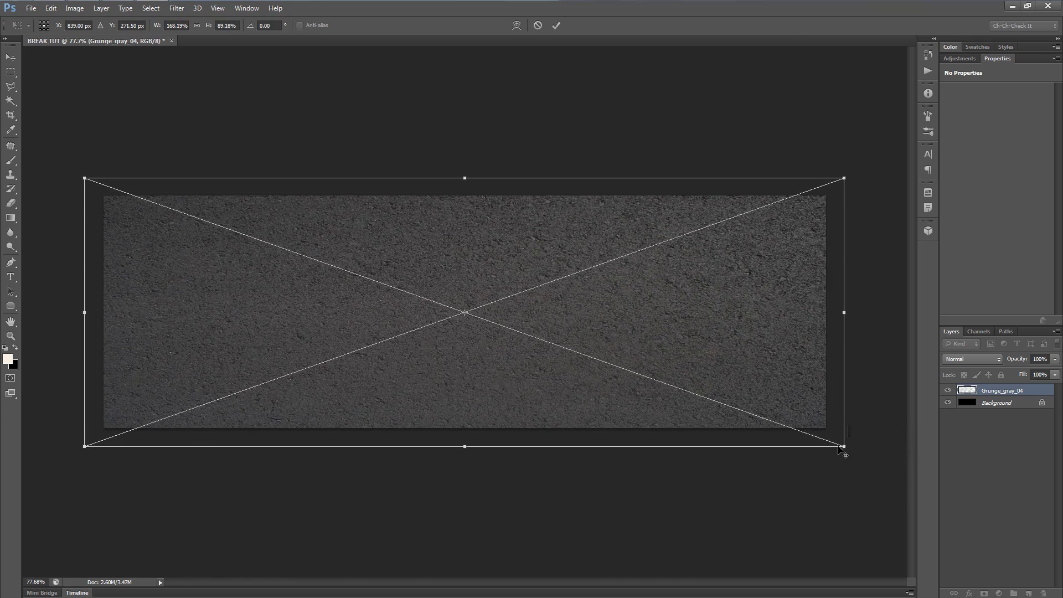
{"action": "left_click", "coordinate": [556, 26]}
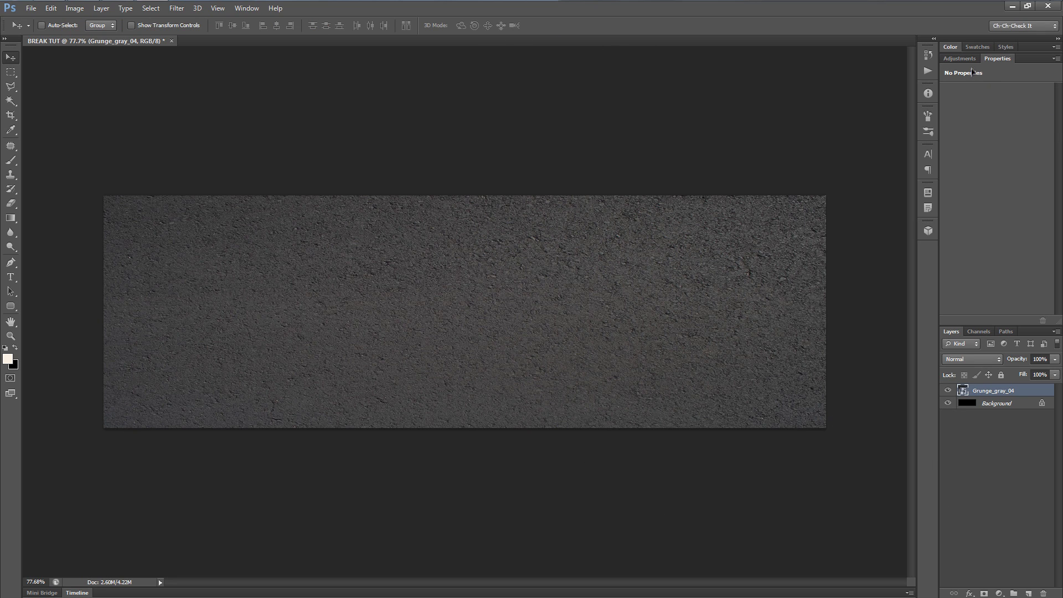
- Add a Black & White adjustment layer above the grunge texture and set its blend mode to Overlay
{"action": "left_click", "coordinate": [960, 60]}
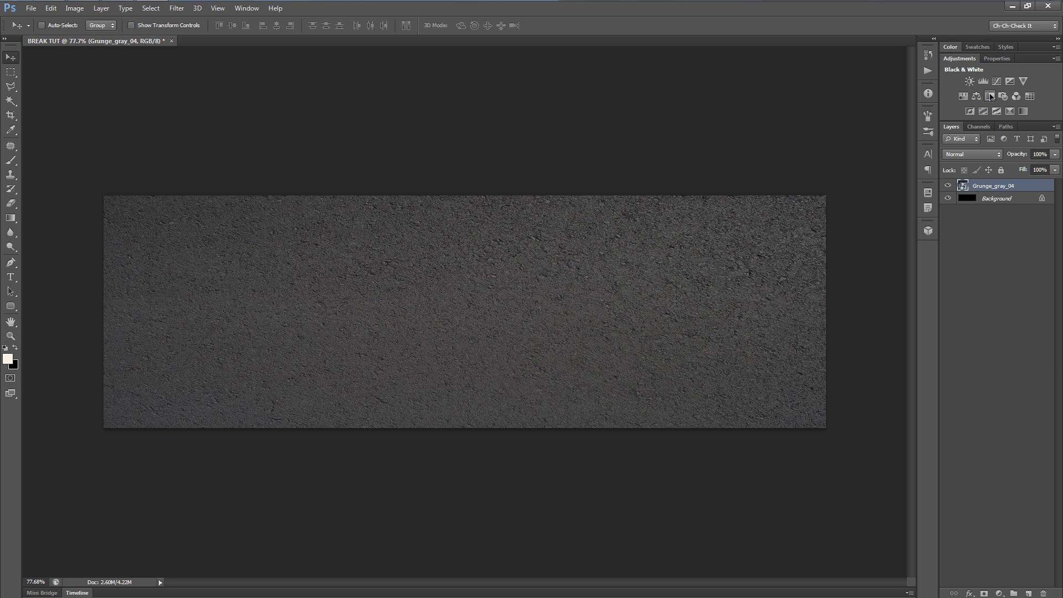
{"action": "left_click", "coordinate": [990, 96]}
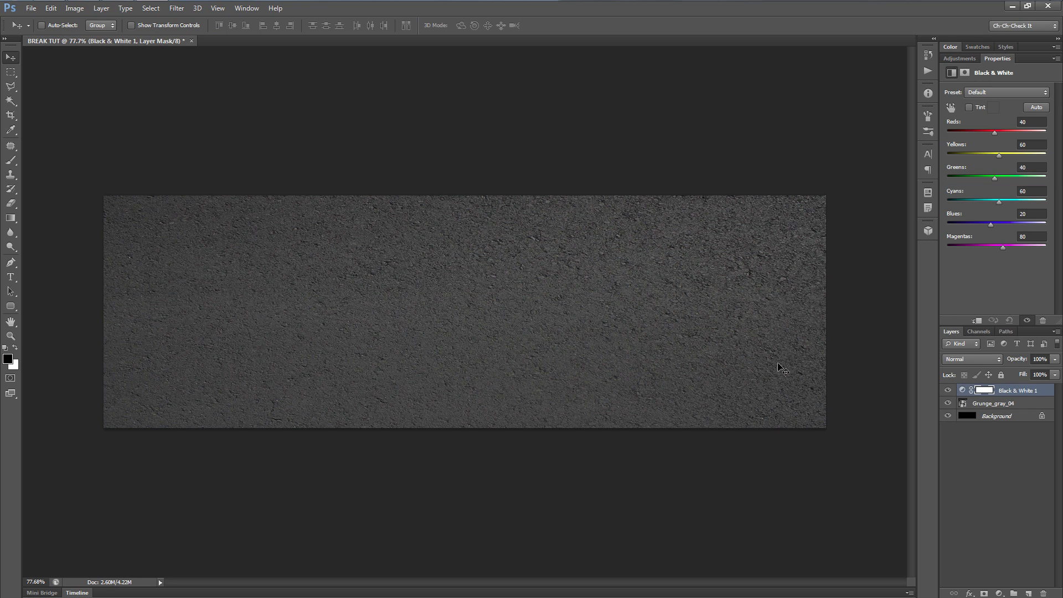
{"action": "left_click", "coordinate": [972, 359]}
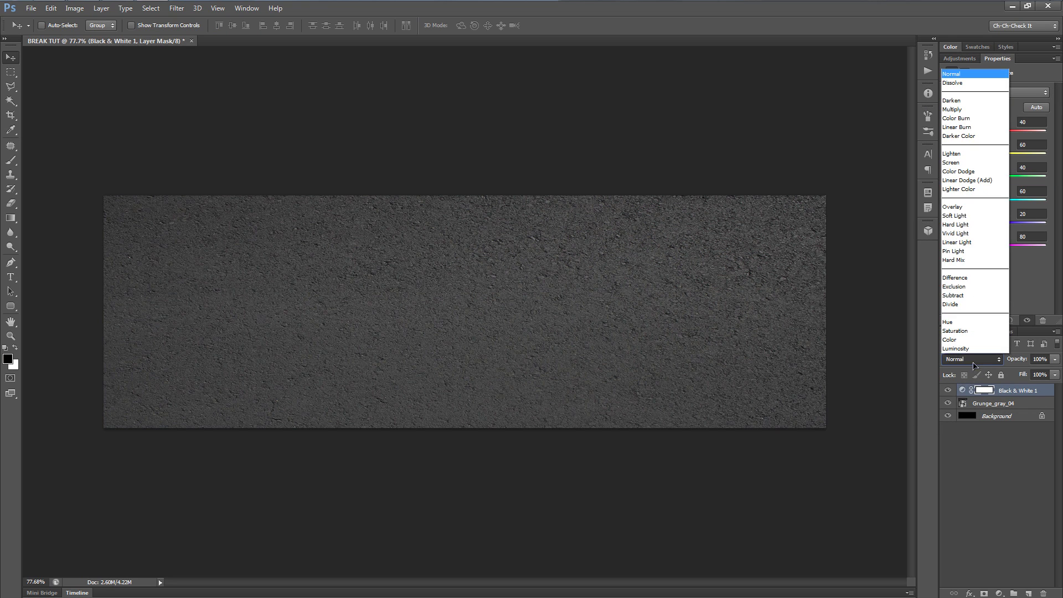
{"action": "left_click", "coordinate": [980, 209]}
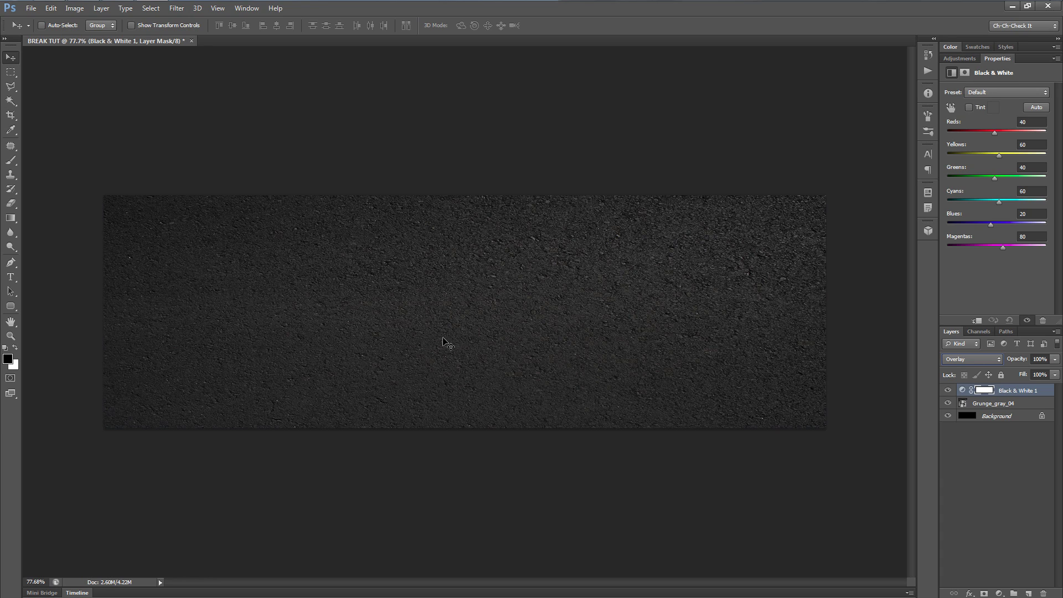
- Play the Deep Sea action from the Vignettes set to add a blue vignette over the texture
{"action": "left_click", "coordinate": [926, 72]}
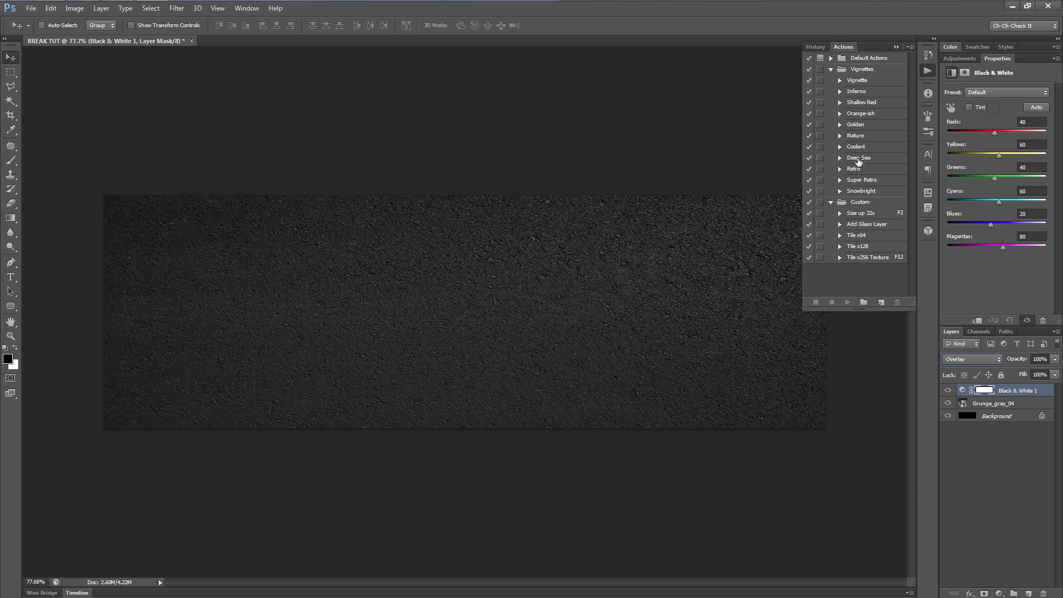
{"action": "left_click", "coordinate": [857, 161]}
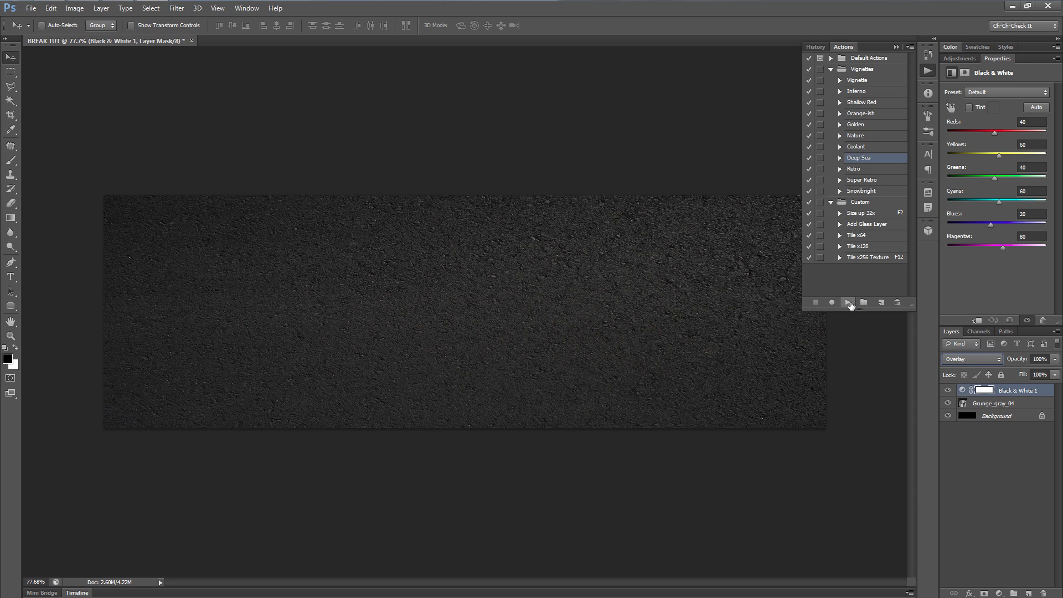
{"action": "left_click", "coordinate": [847, 302]}
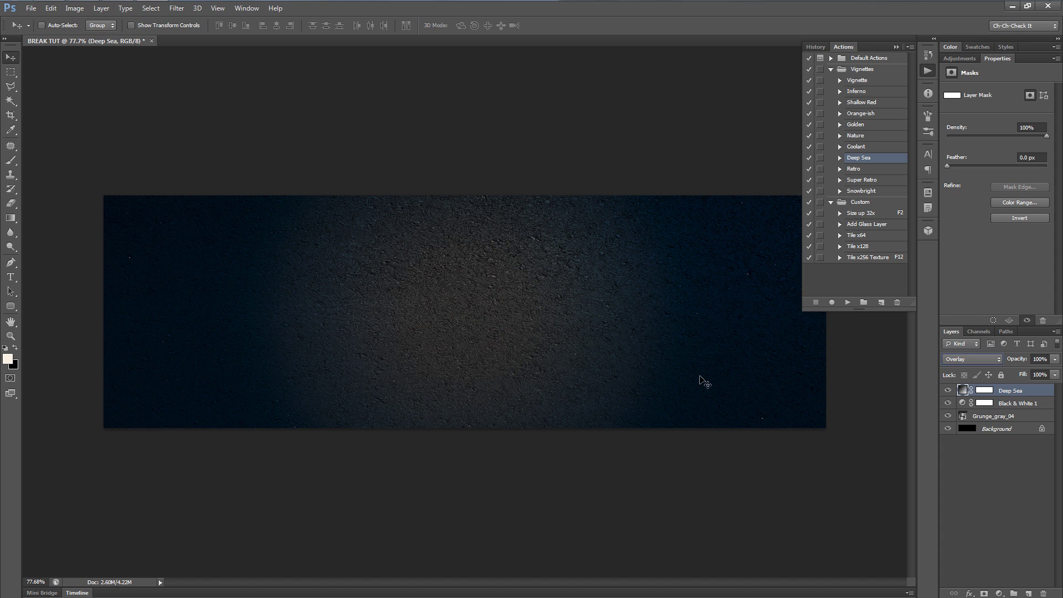
{"action": "left_click", "coordinate": [927, 70]}
{"action": "scroll", "coordinate": [302, 336], "scroll_direction": "up", "scroll_amount": 2}
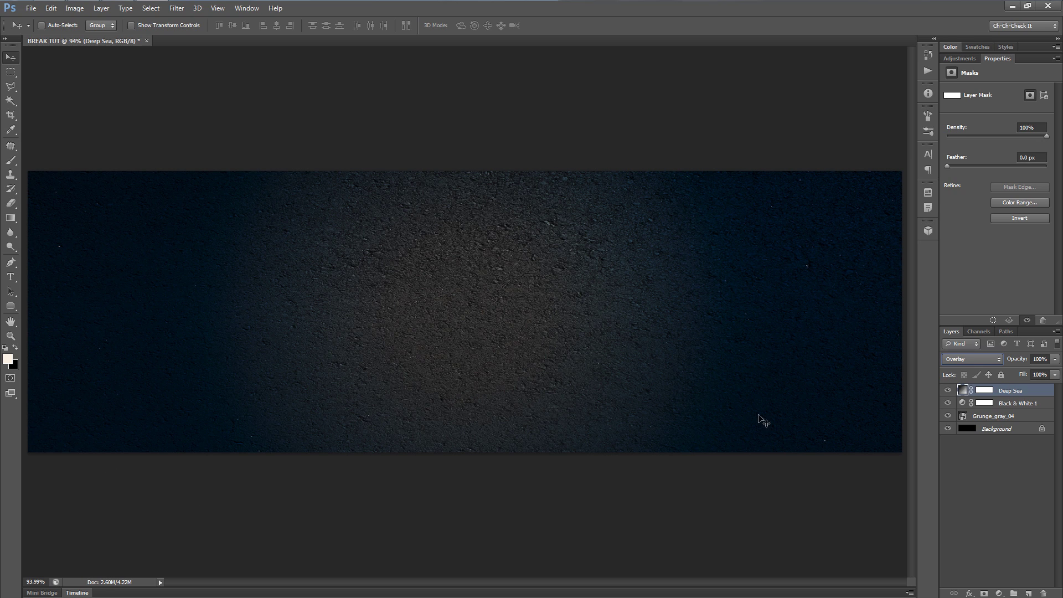
- Set the angle of the Deep Sea layer's gradient fill to 0°
{"action": "double_click", "coordinate": [963, 390]}
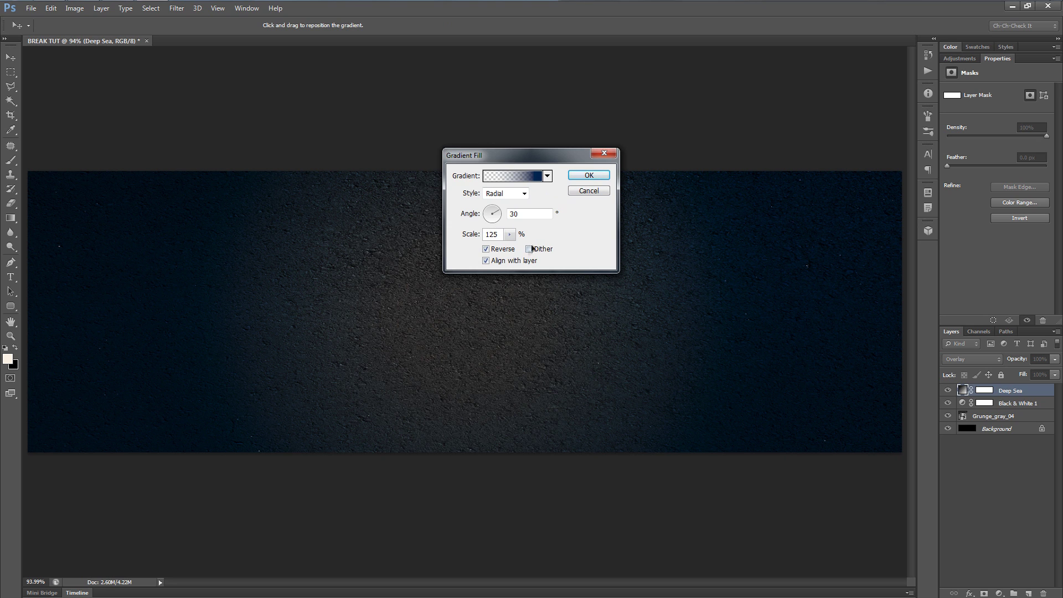
{"action": "left_click_drag", "start_coordinate": [543, 212], "coordinate": [472, 216]}
{"action": "type", "text": "0"}
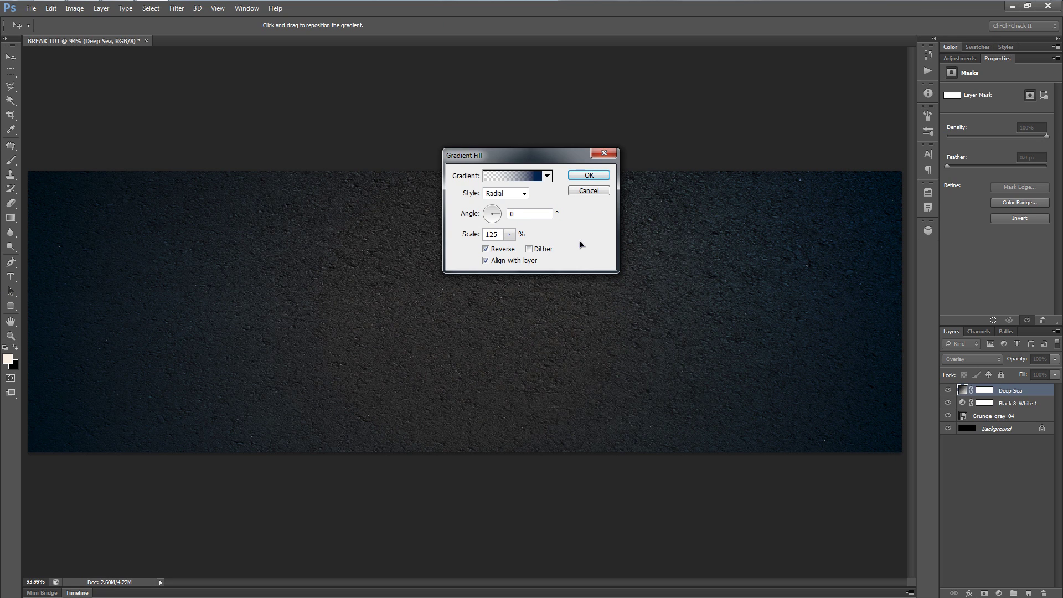
{"action": "left_click", "coordinate": [601, 176]}
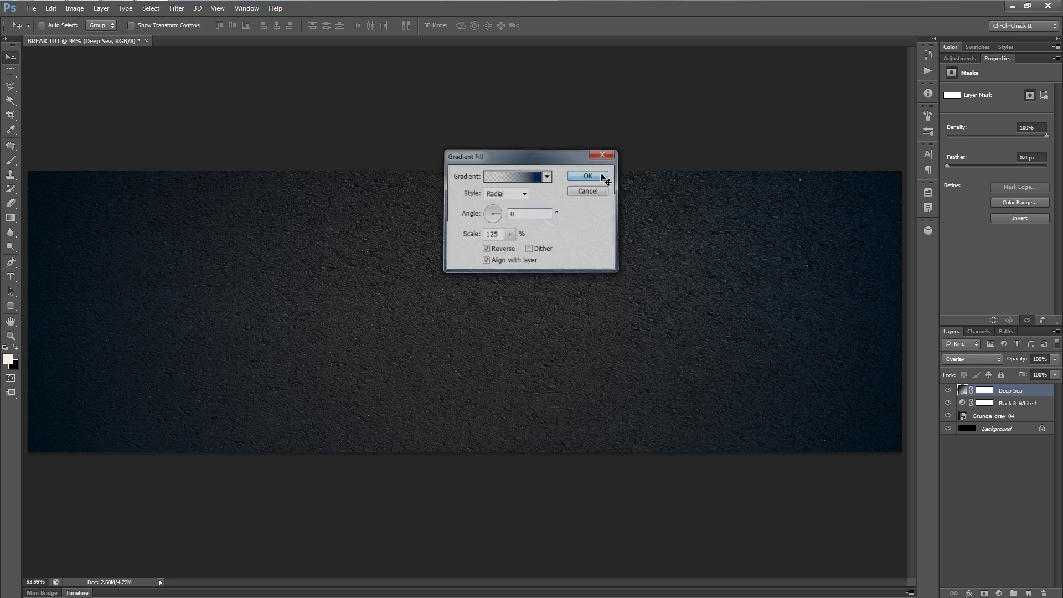
- Set the Deep Sea layer's blend mode to Soft Light and its fill to 73%
{"action": "left_click", "coordinate": [977, 360]}
{"action": "left_click", "coordinate": [962, 215]}
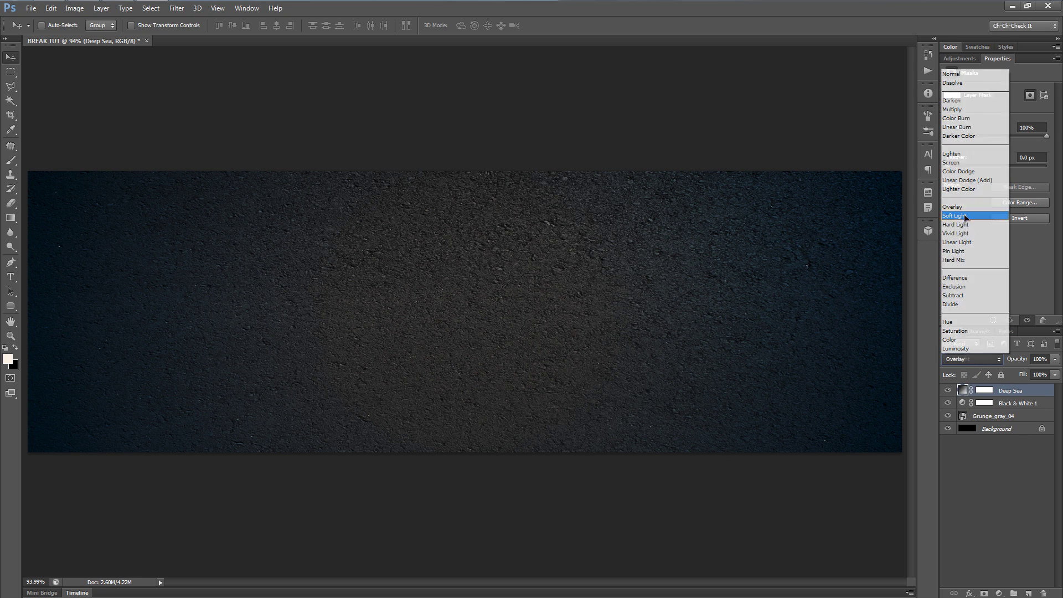
{"action": "left_click", "coordinate": [1038, 373]}
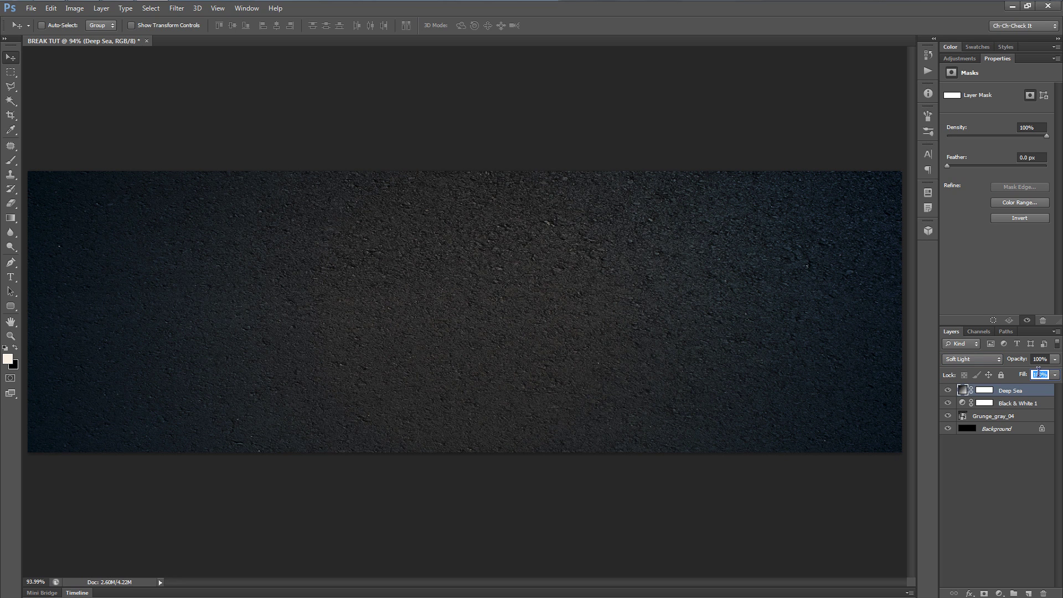
{"action": "type", "text": "73"}
{"action": "key", "text": "Return"}
- Add a Curves adjustment layer, darken the shadows with a point at input 96, output 64, and compare the image without it
{"action": "left_click", "coordinate": [963, 60]}
{"action": "left_click", "coordinate": [999, 83]}
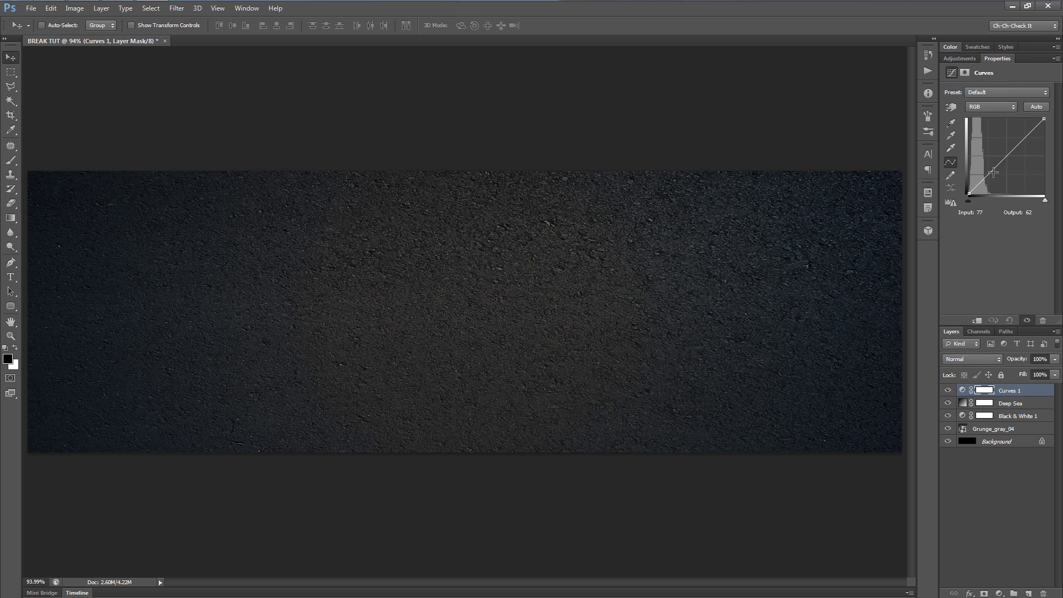
{"action": "mouse_move", "coordinate": [995, 172]}
{"action": "left_mouse_down"}
{"action": "mouse_move", "coordinate": [1021, 149]}
{"action": "mouse_move", "coordinate": [997, 176]}
{"action": "left_mouse_up"}
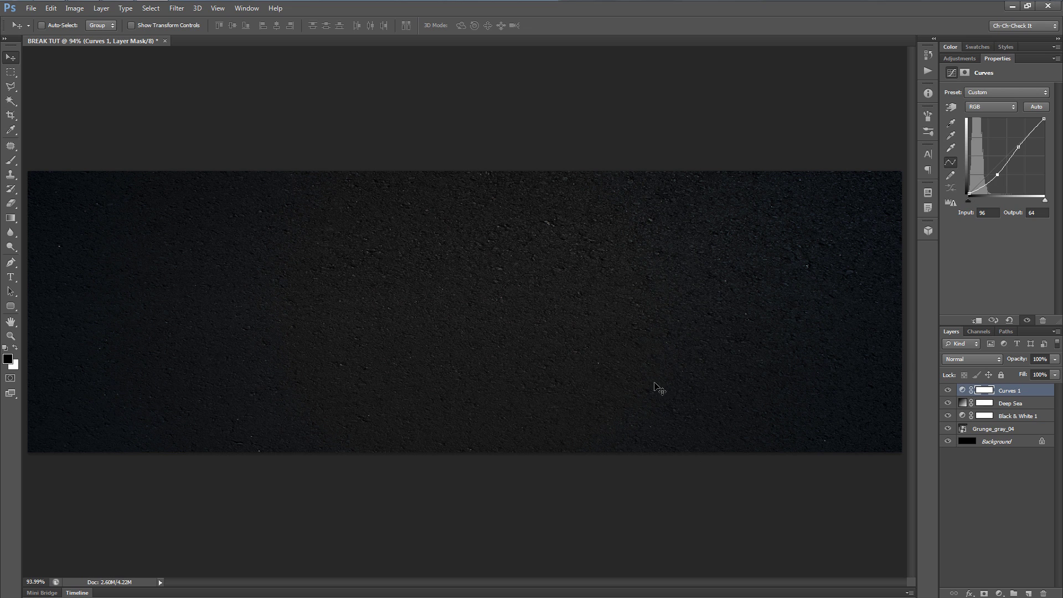
{"action": "left_click", "coordinate": [947, 390]}
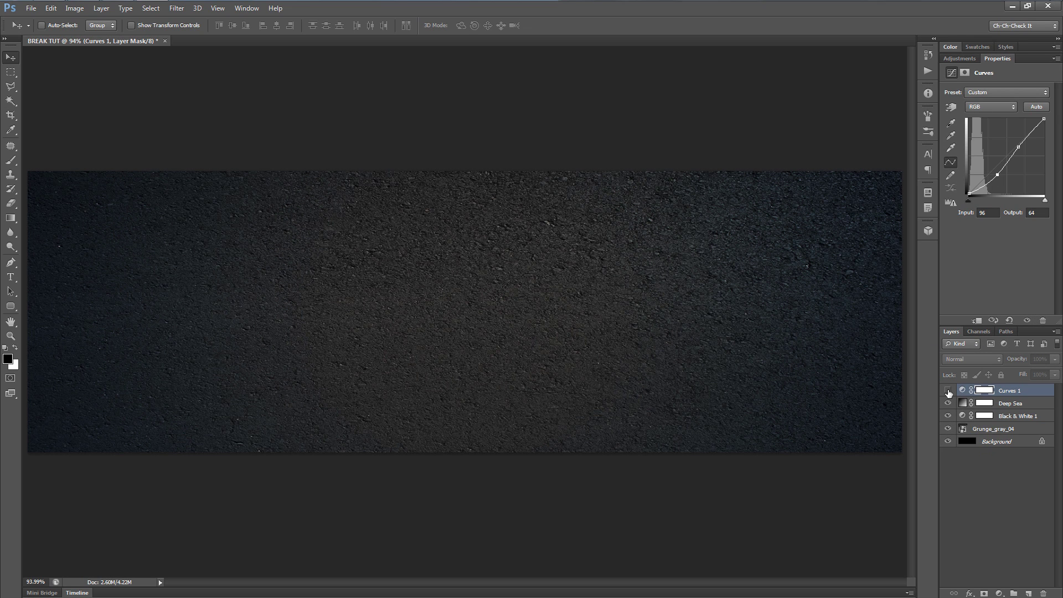
{"action": "left_click", "coordinate": [947, 391]}
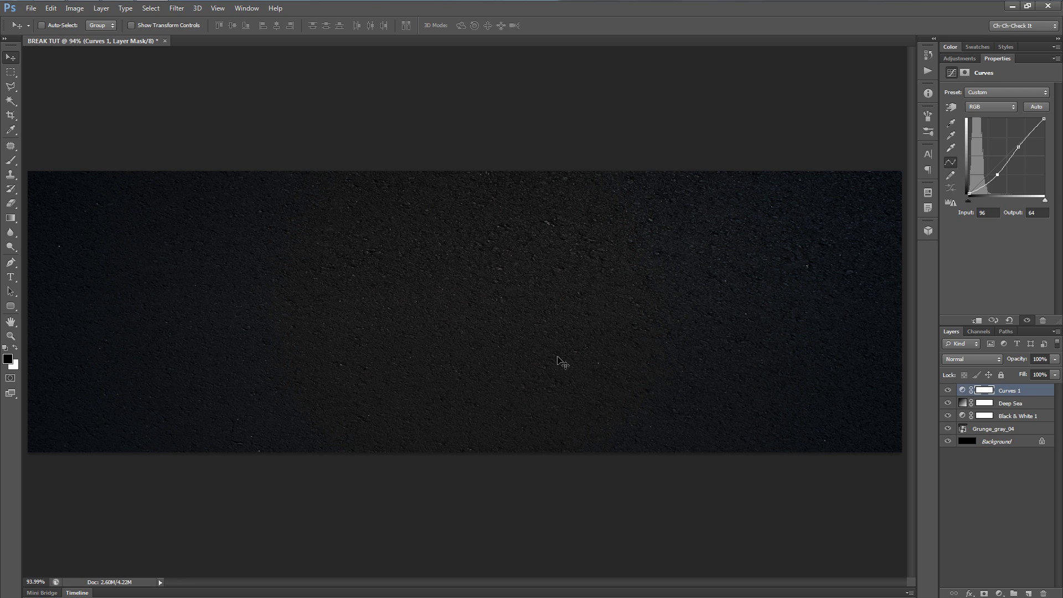
- Set the text colour to white (#ffffff) and add the word BREAK in 72 pt American Captain on the banner
{"action": "key", "text": "t"}
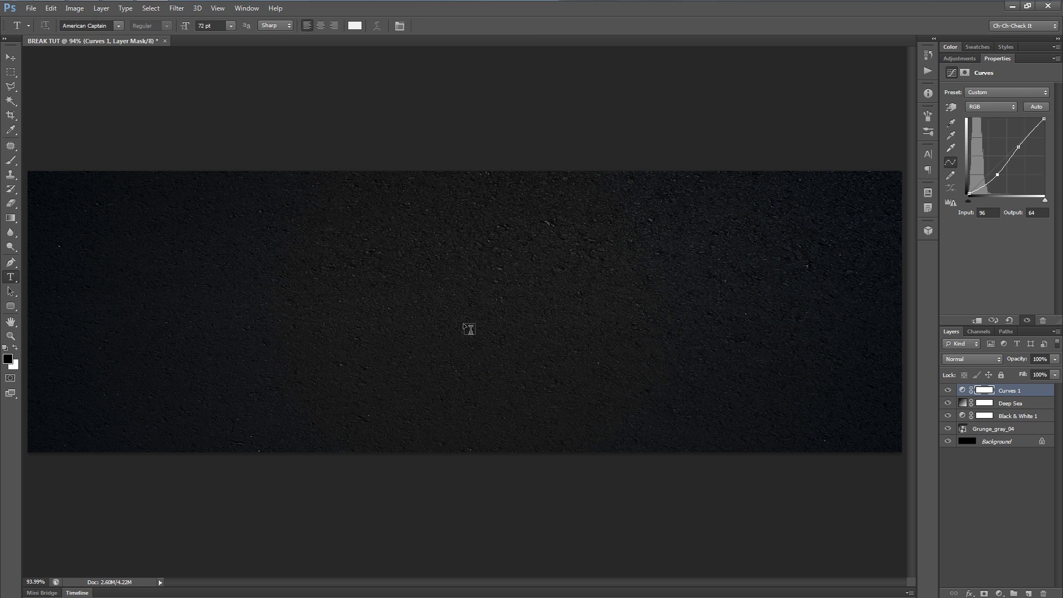
{"action": "left_click", "coordinate": [359, 26]}
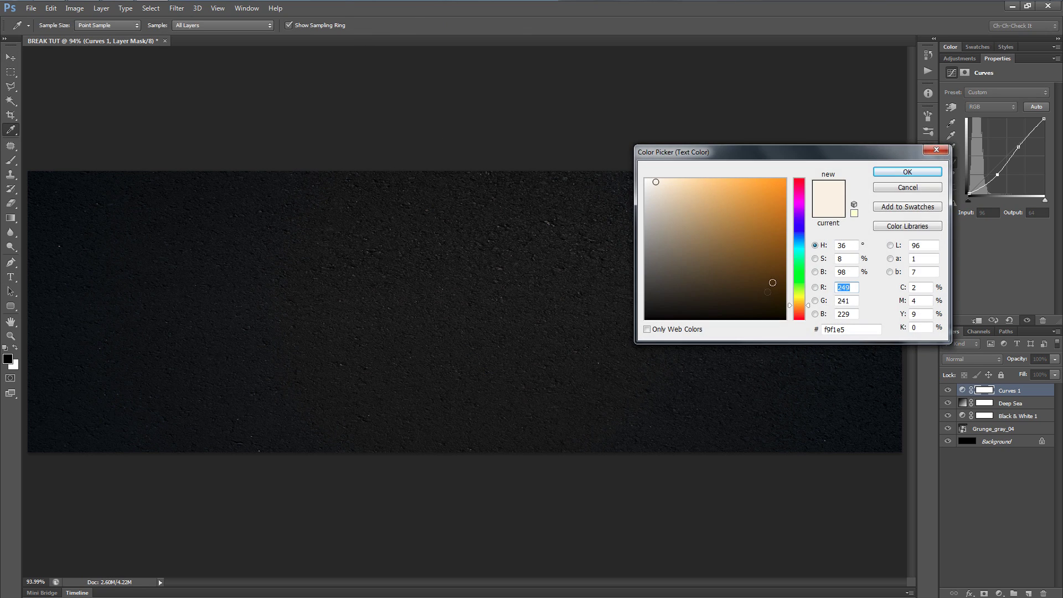
{"action": "left_click_drag", "start_coordinate": [665, 202], "coordinate": [615, 142]}
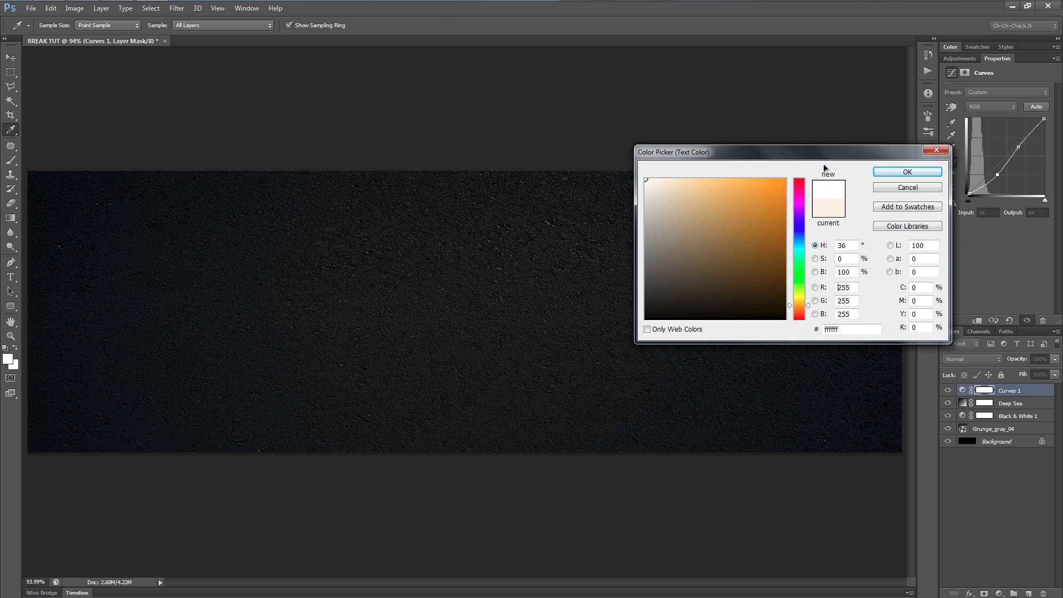
{"action": "left_click", "coordinate": [911, 176]}
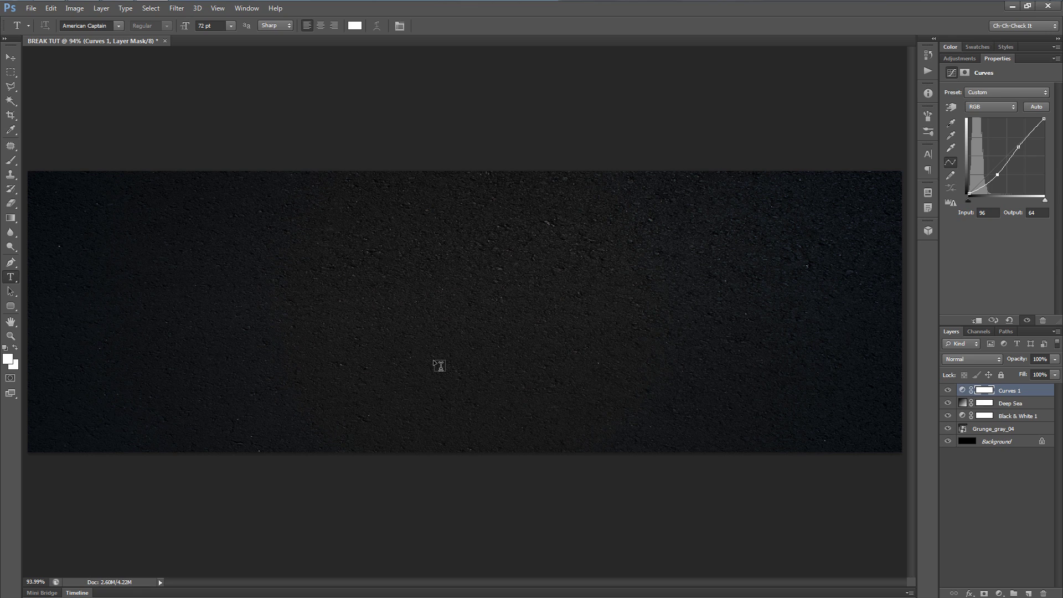
{"action": "left_click", "coordinate": [307, 358]}
{"action": "type", "text": "BREAK"}
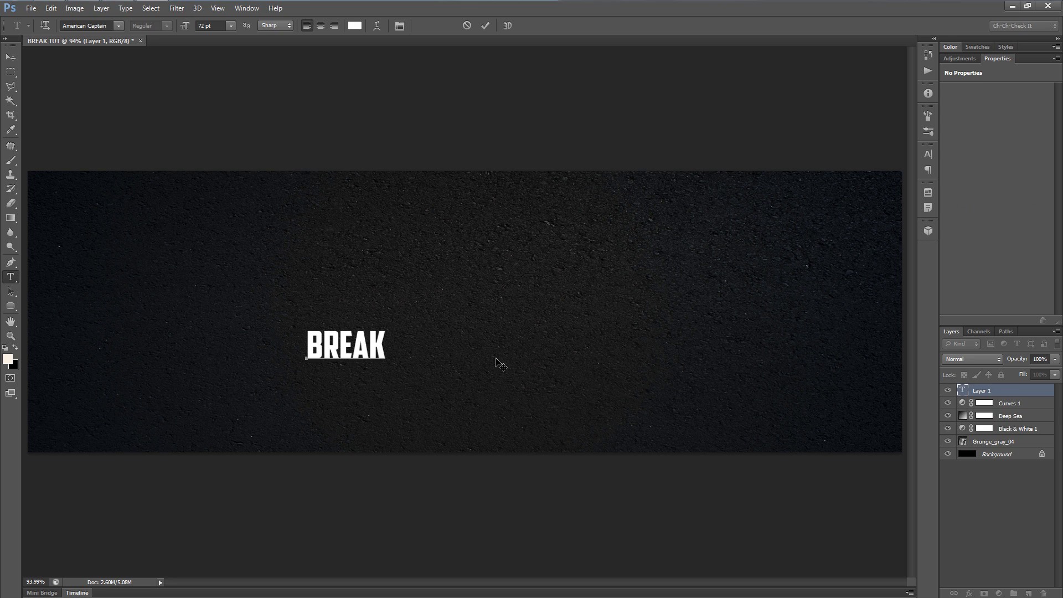
- Scale the BREAK text up to about 660% and position it near the middle of the banner
{"action": "key", "text": "ctrl+t"}
{"action": "left_click_drag", "start_coordinate": [389, 322], "coordinate": [767, 279]}
{"action": "left_click_drag", "start_coordinate": [308, 370], "coordinate": [220, 421]}
{"action": "left_click_drag", "start_coordinate": [577, 291], "coordinate": [589, 311]}
{"action": "left_click_drag", "start_coordinate": [733, 448], "coordinate": [745, 459]}
{"action": "left_click_drag", "start_coordinate": [624, 346], "coordinate": [622, 347]}
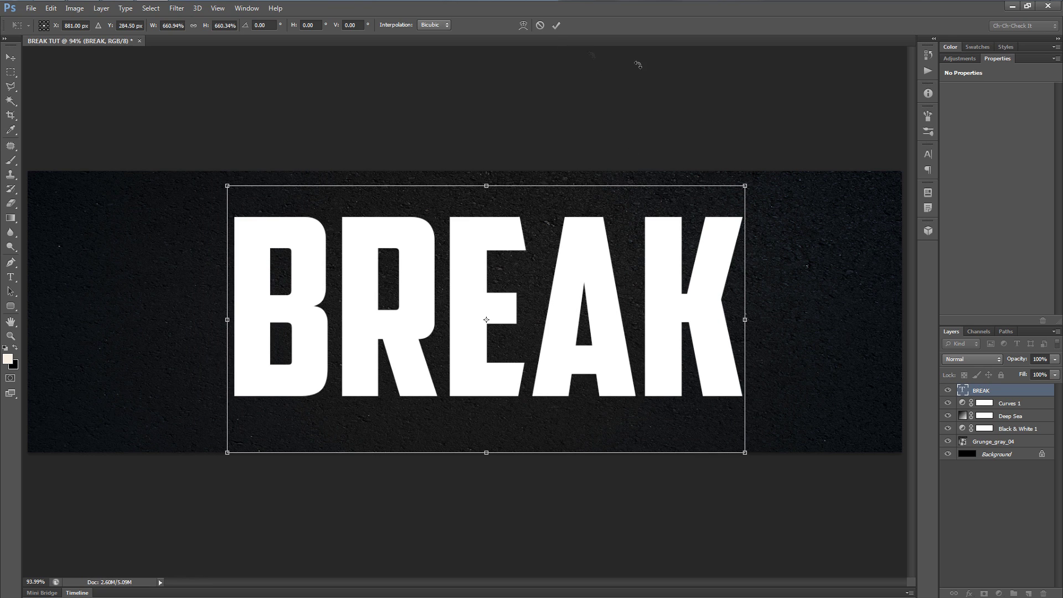
{"action": "left_click", "coordinate": [555, 26]}
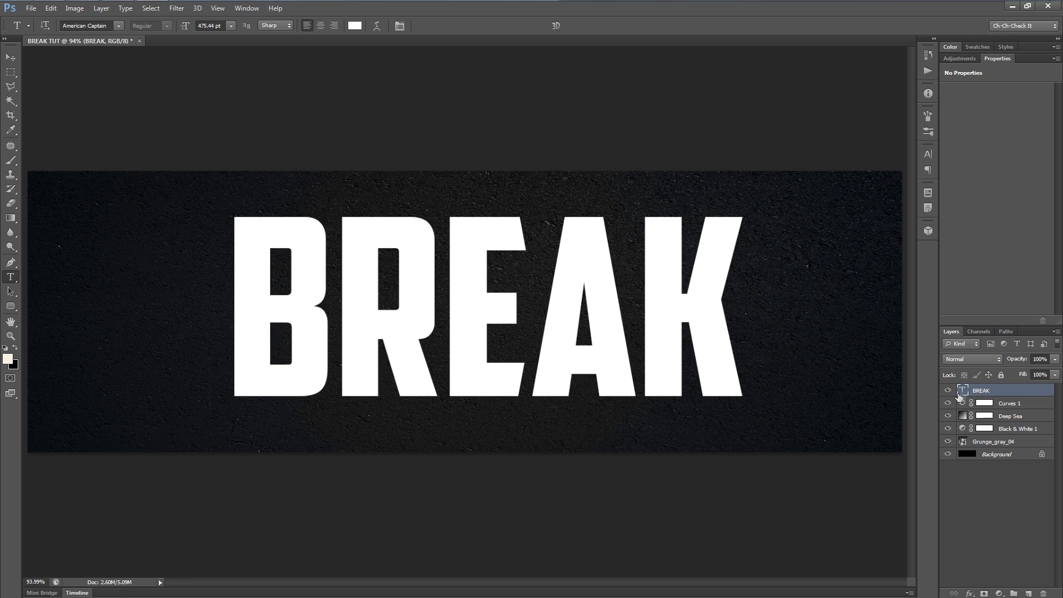
- Rasterize the BREAK text layer
{"action": "right_click", "coordinate": [993, 393]}
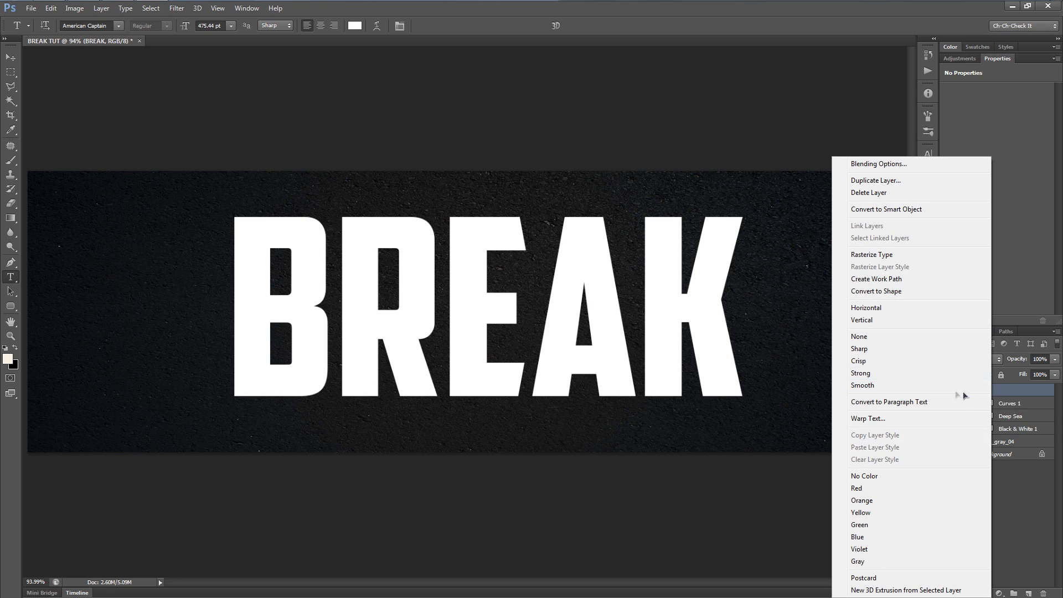
{"action": "left_click", "coordinate": [887, 254]}
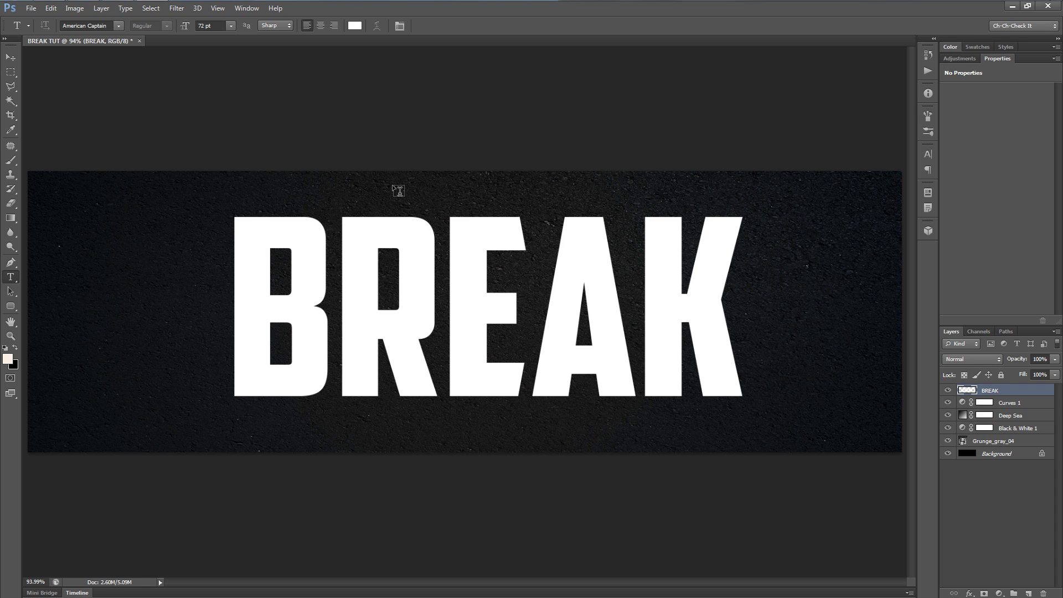
{"action": "key", "text": "ctrl+shift+s"}
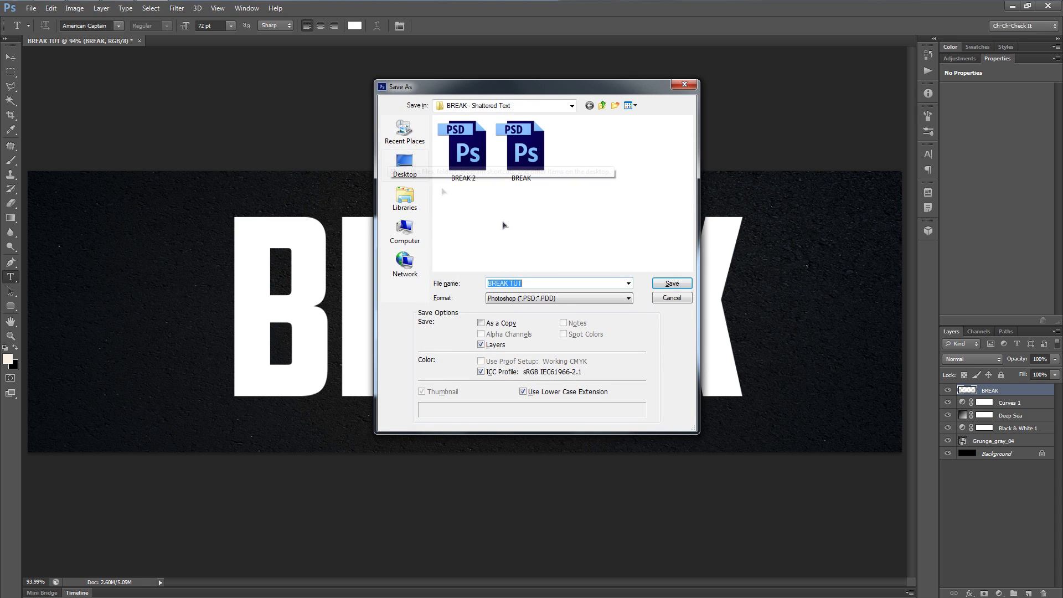
{"action": "left_click", "coordinate": [671, 297]}
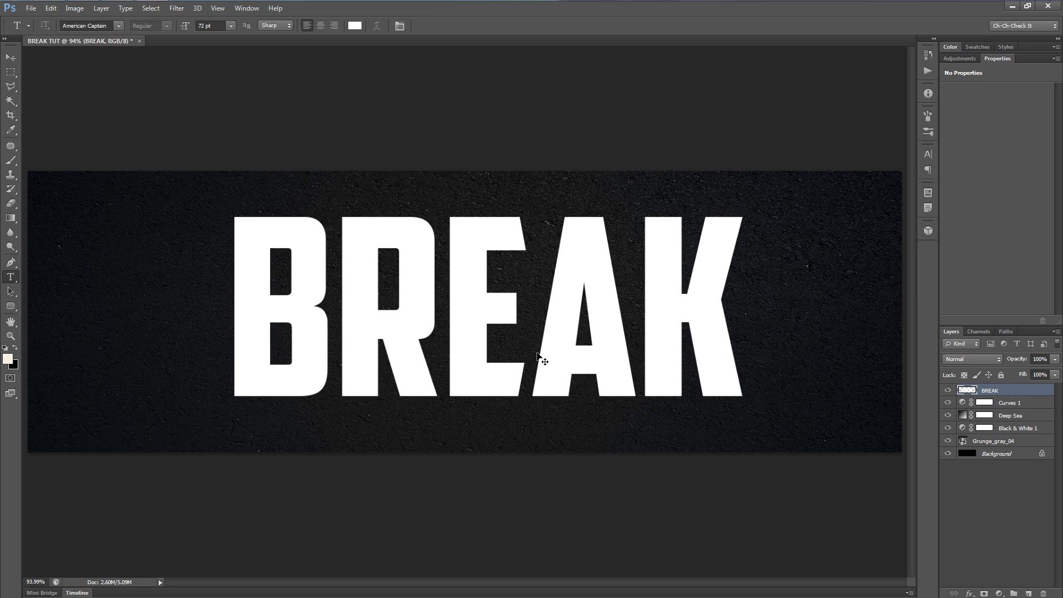
- Align the BREAK layer to the vertical and horizontal centre of the whole canvas, and clear the selection
{"action": "key", "text": "ctrl+a"}
{"action": "left_click", "coordinate": [11, 57]}
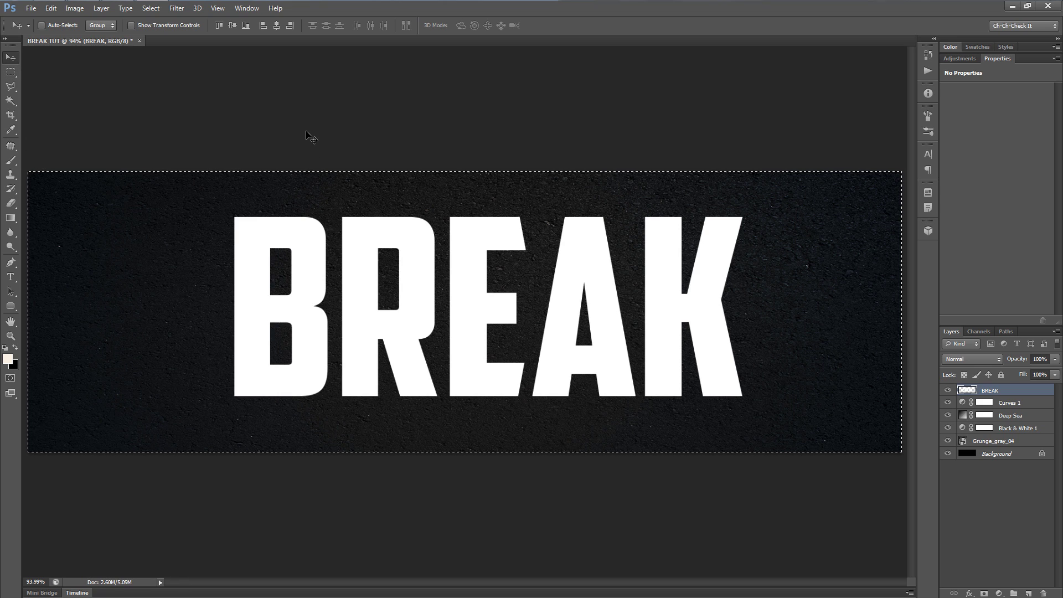
{"action": "left_click", "coordinate": [233, 26]}
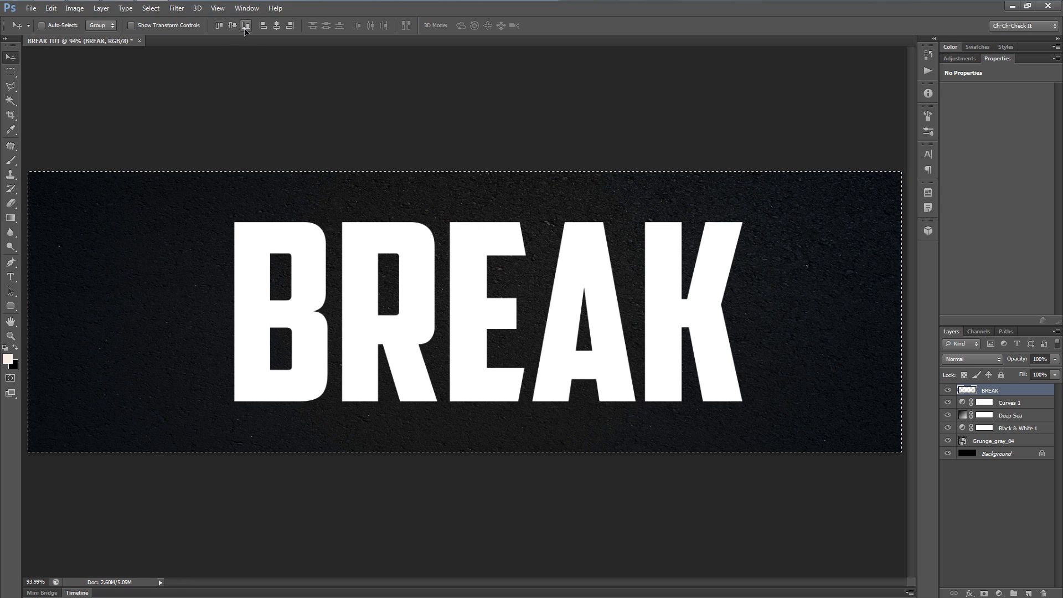
{"action": "left_click", "coordinate": [277, 26]}
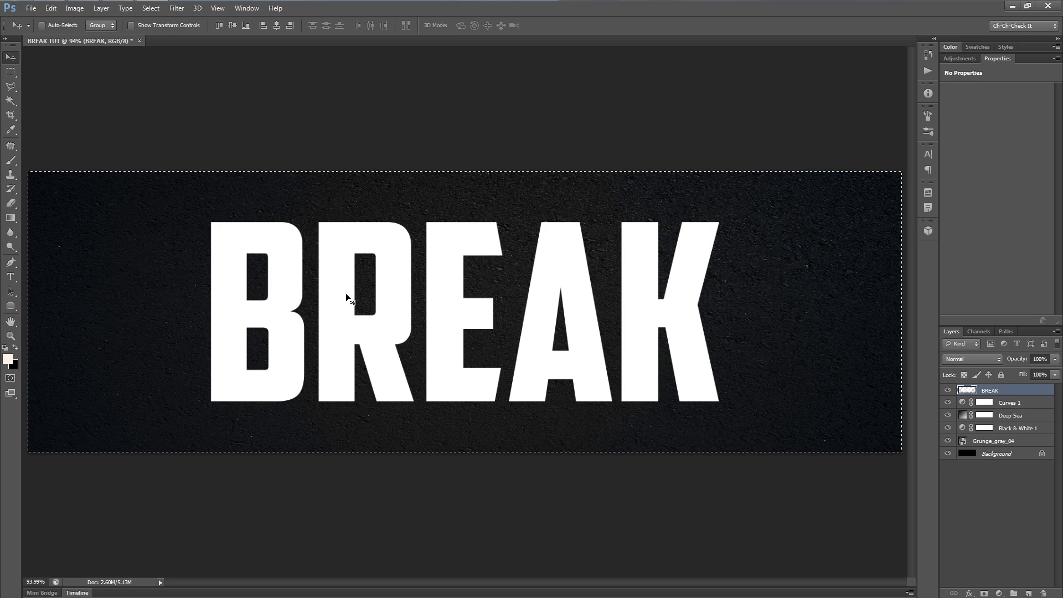
{"action": "key", "text": "ctrl+d"}
- Outline the right part of the B along a steep diagonal with the Polygonal Lasso and cut it to a new layer
{"action": "left_click", "coordinate": [11, 88]}
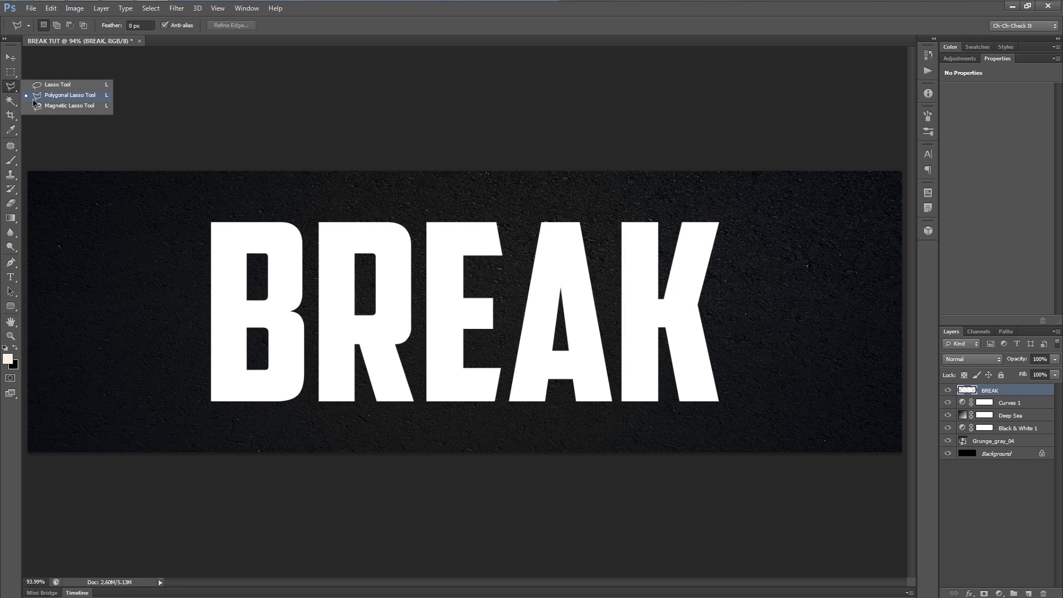
{"action": "left_click", "coordinate": [101, 97]}
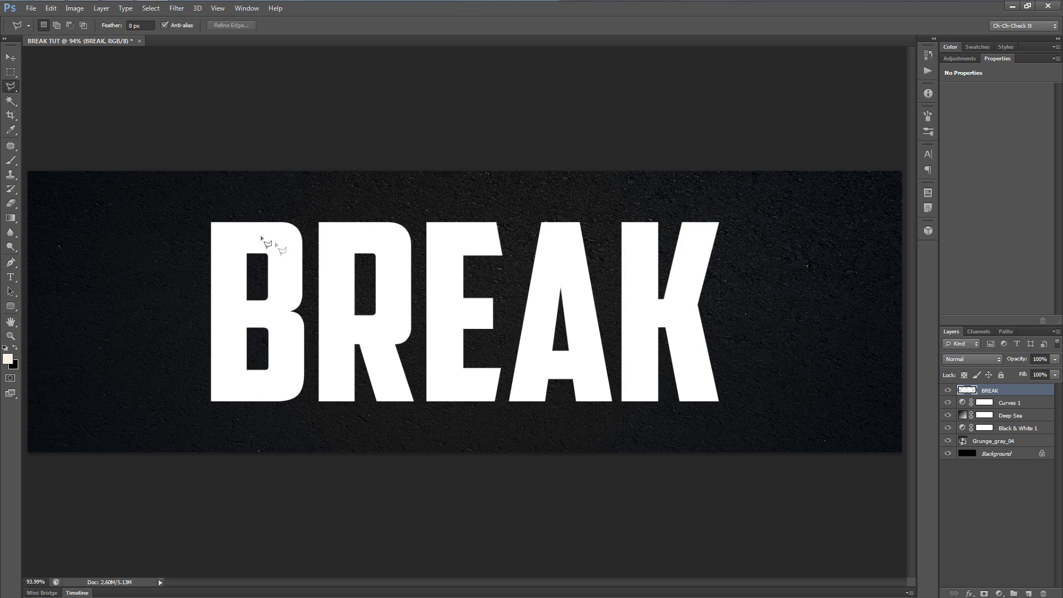
{"action": "left_click", "coordinate": [231, 208]}
{"action": "left_click", "coordinate": [289, 436]}
{"action": "left_click", "coordinate": [310, 400]}
{"action": "left_click", "coordinate": [310, 207]}
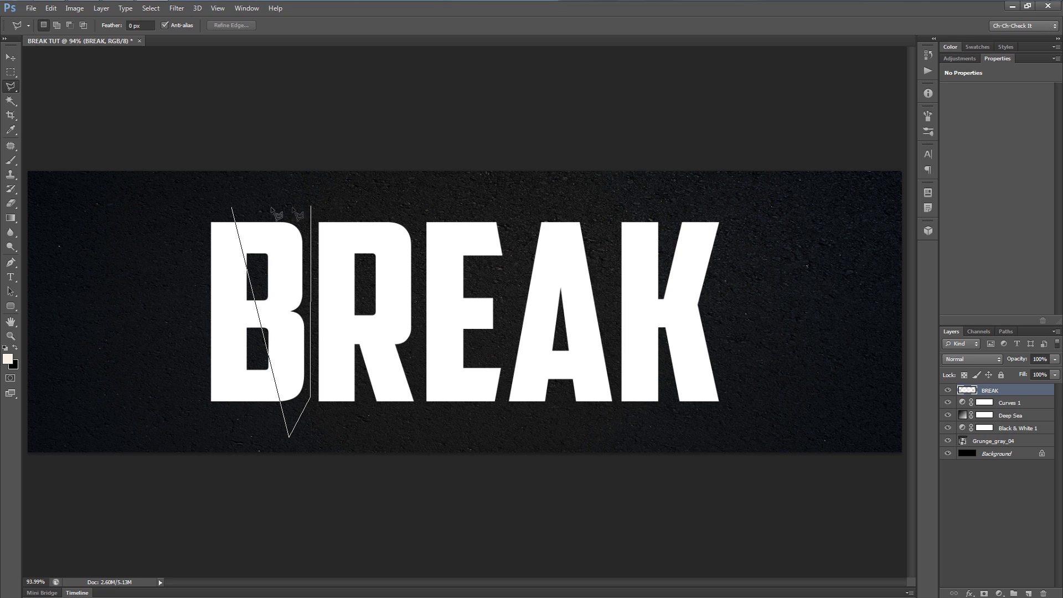
{"action": "left_click", "coordinate": [232, 208]}
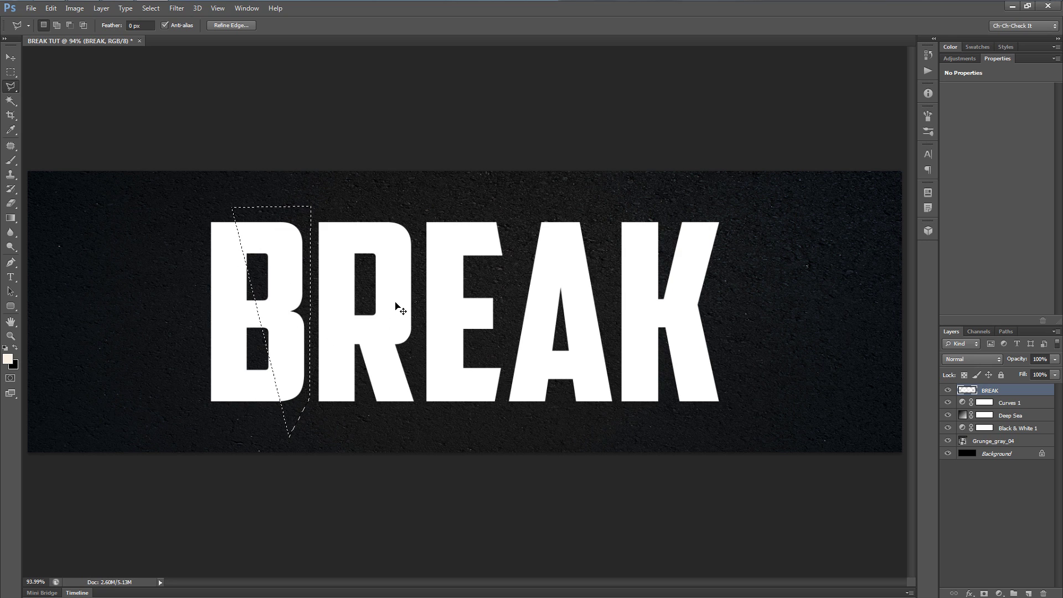
{"action": "key", "text": "ctrl+j"}
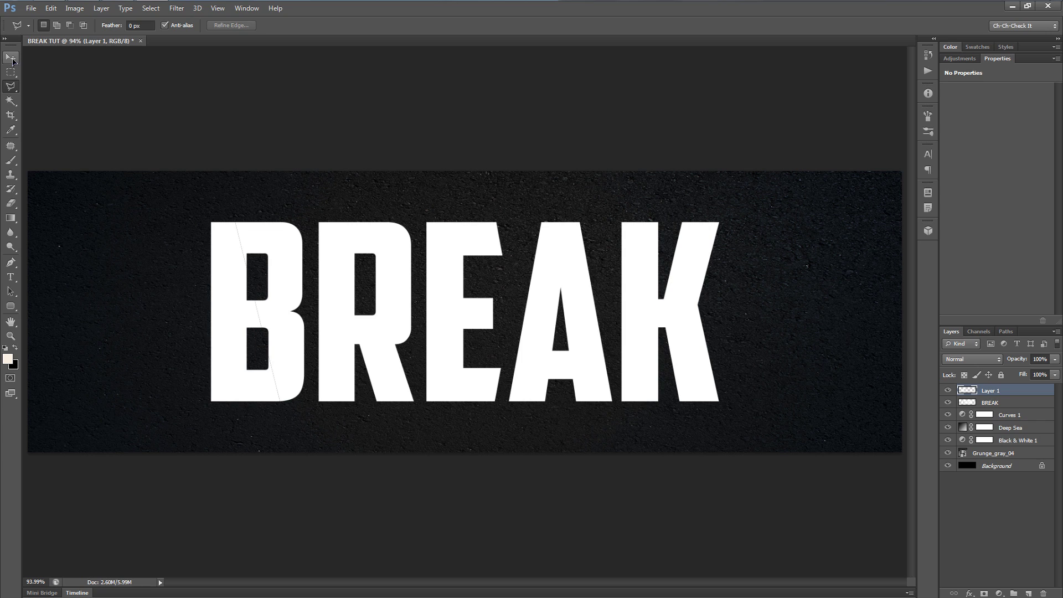
- Move the cut piece of the B slightly down and to the right, and compare the letter with the piece hidden
{"action": "left_click", "coordinate": [11, 58]}
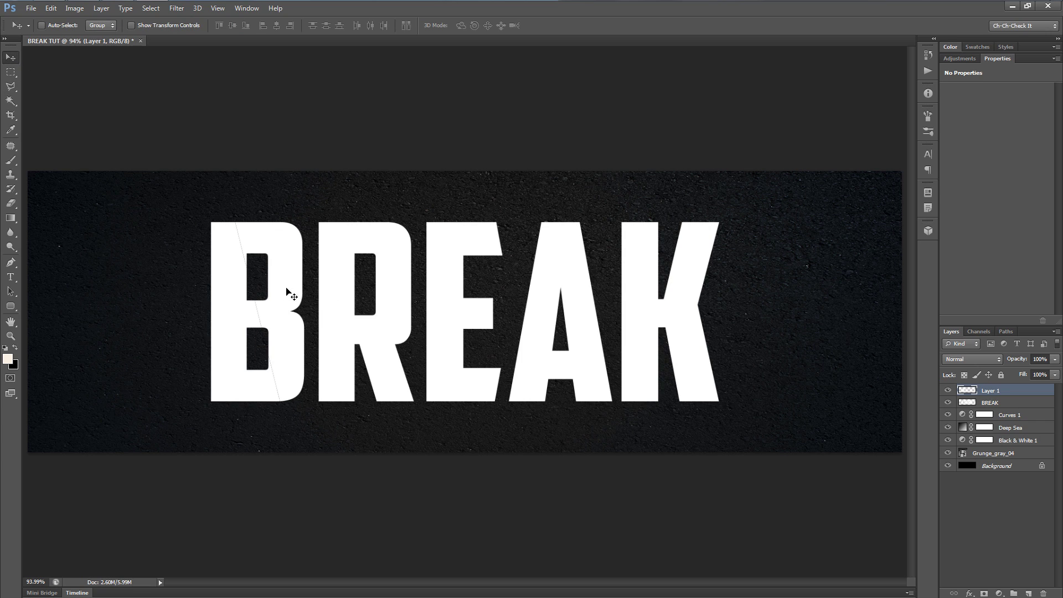
{"action": "left_click_drag", "start_coordinate": [283, 276], "coordinate": [290, 284]}
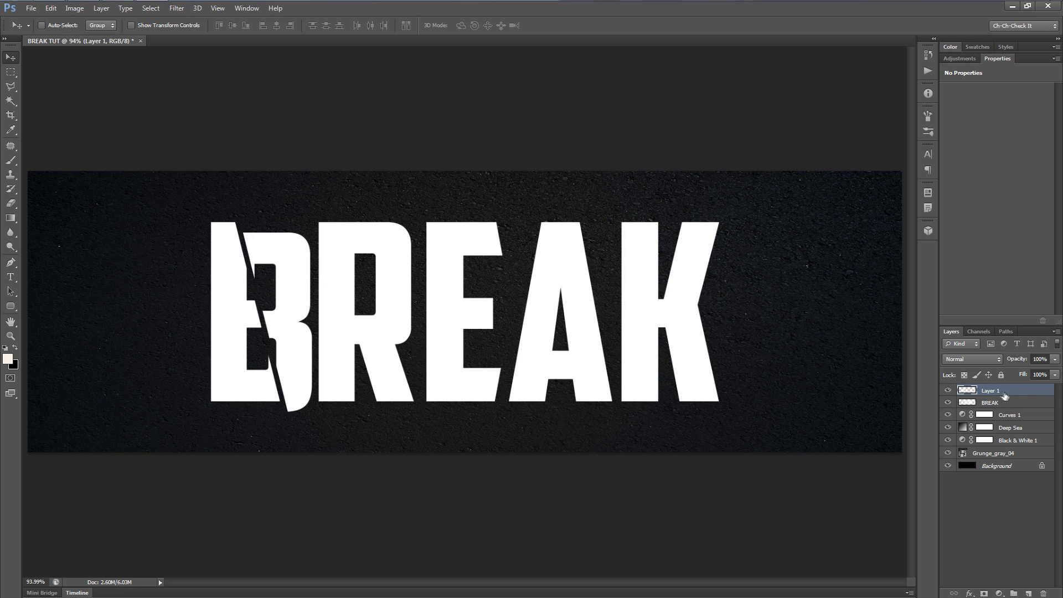
{"action": "left_click", "coordinate": [947, 390]}
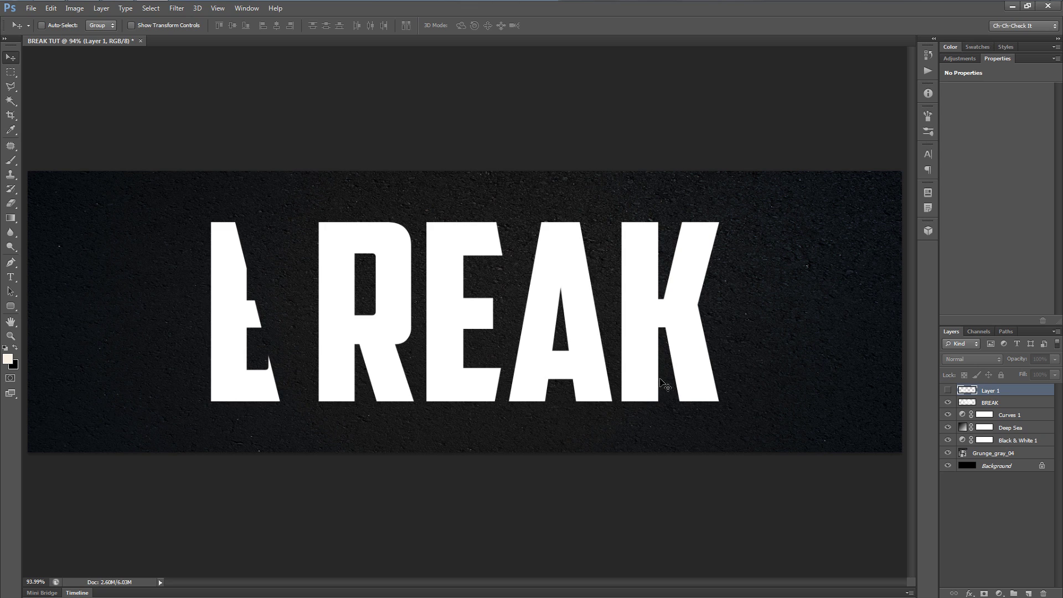
{"action": "left_click", "coordinate": [947, 391]}
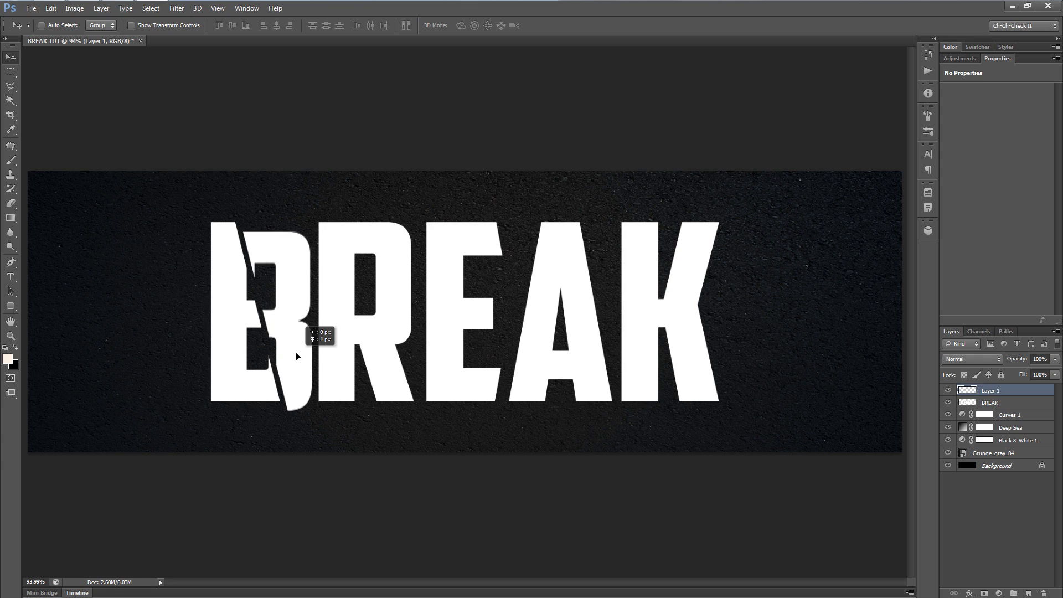
- Outline a downward-pointing wedge through the R on the BREAK layer with the Polygonal Lasso and cut it to a new layer
{"action": "left_click", "coordinate": [1000, 405]}
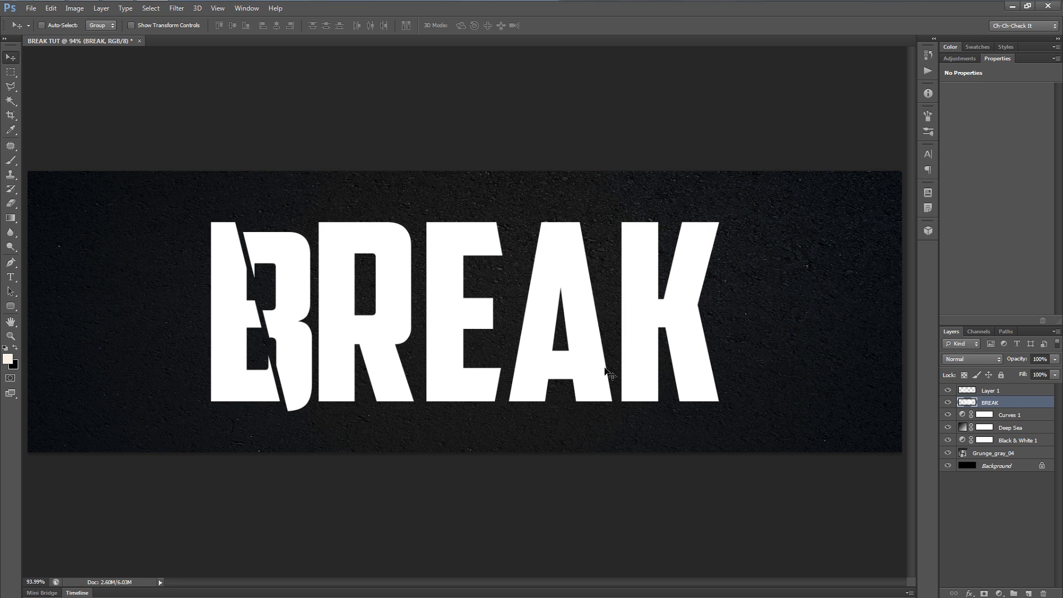
{"action": "key", "text": "l"}
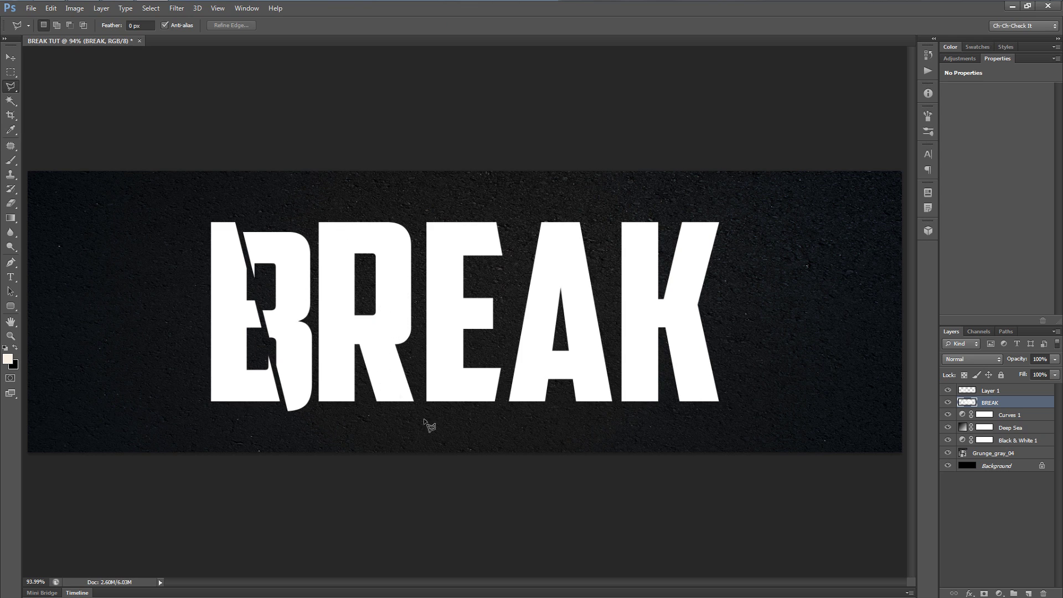
{"action": "left_click", "coordinate": [337, 200]}
{"action": "left_click", "coordinate": [341, 419]}
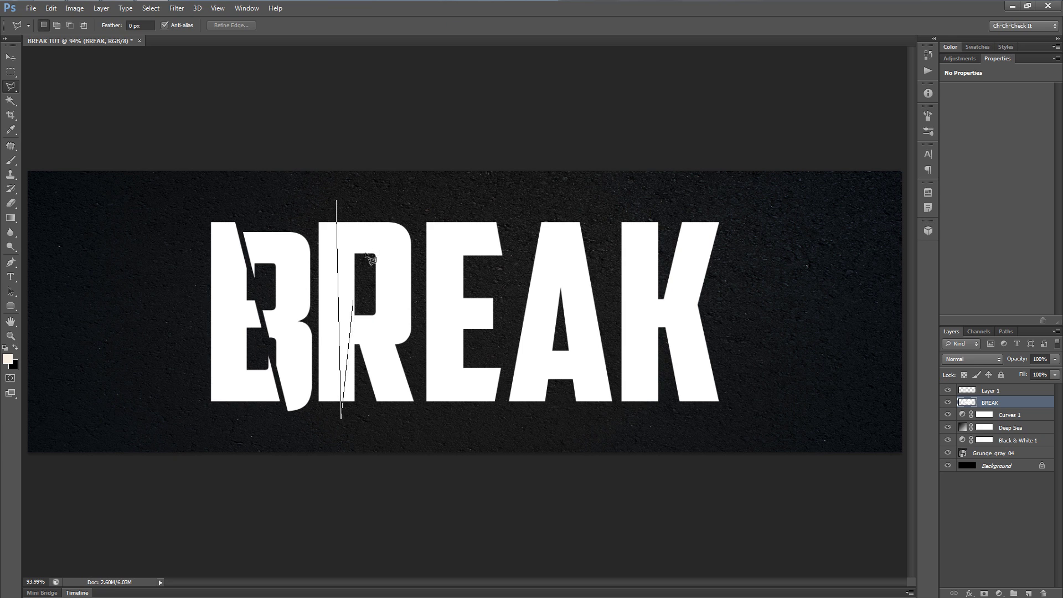
{"action": "left_click", "coordinate": [400, 194]}
{"action": "left_click", "coordinate": [337, 200]}
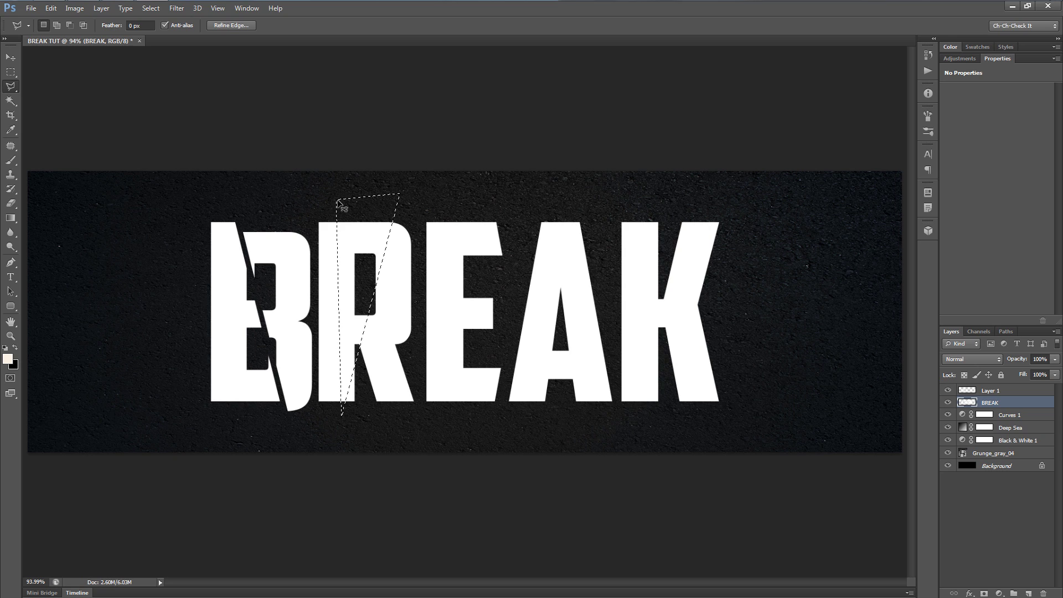
{"action": "key", "text": "ctrl+j"}
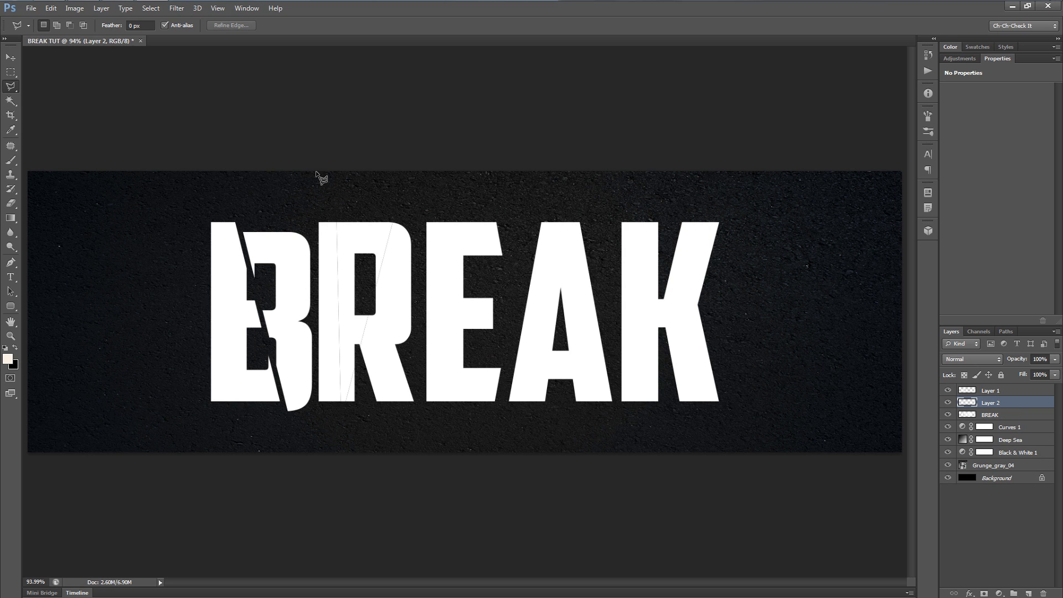
- Shift the R's wedge upward and scale it down slightly to leave gaps around it
{"action": "key", "text": "v"}
{"action": "left_click_drag", "start_coordinate": [367, 298], "coordinate": [368, 273]}
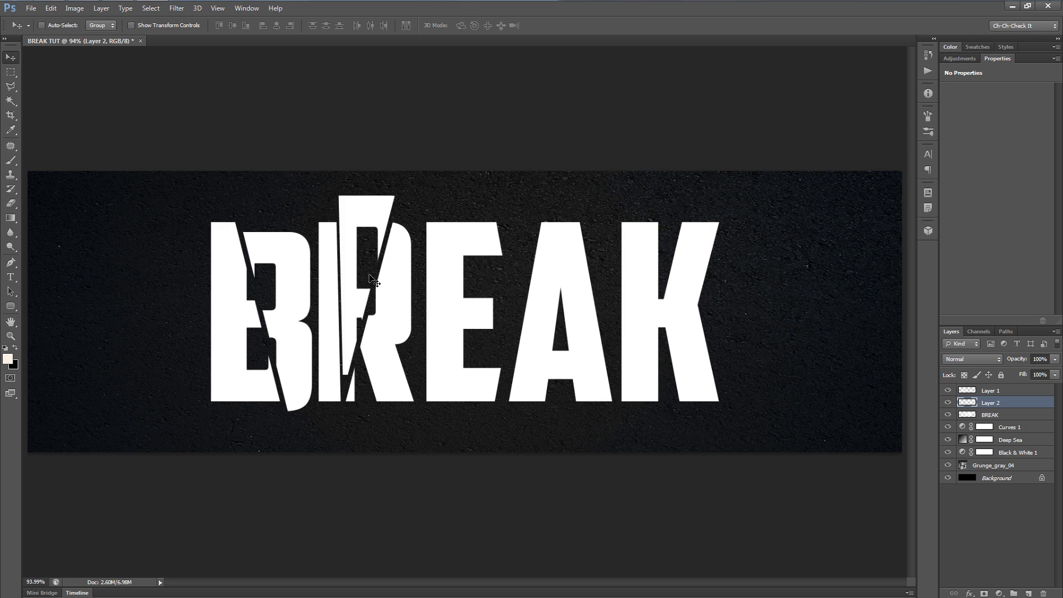
{"action": "key", "text": "ctrl+t"}
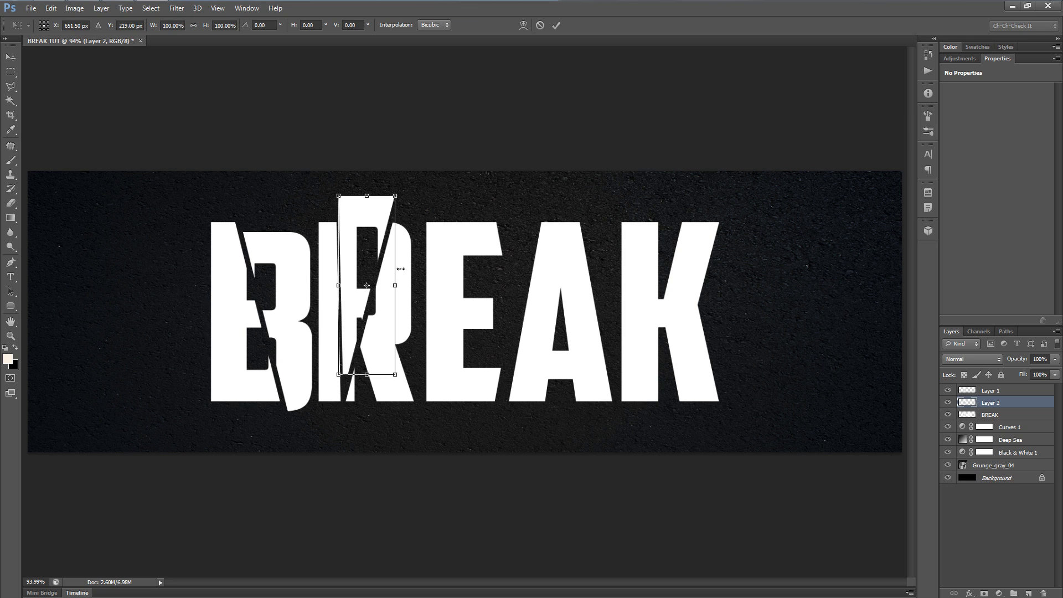
{"action": "left_click_drag", "start_coordinate": [395, 375], "coordinate": [375, 341]}
{"action": "key", "text": "Return"}
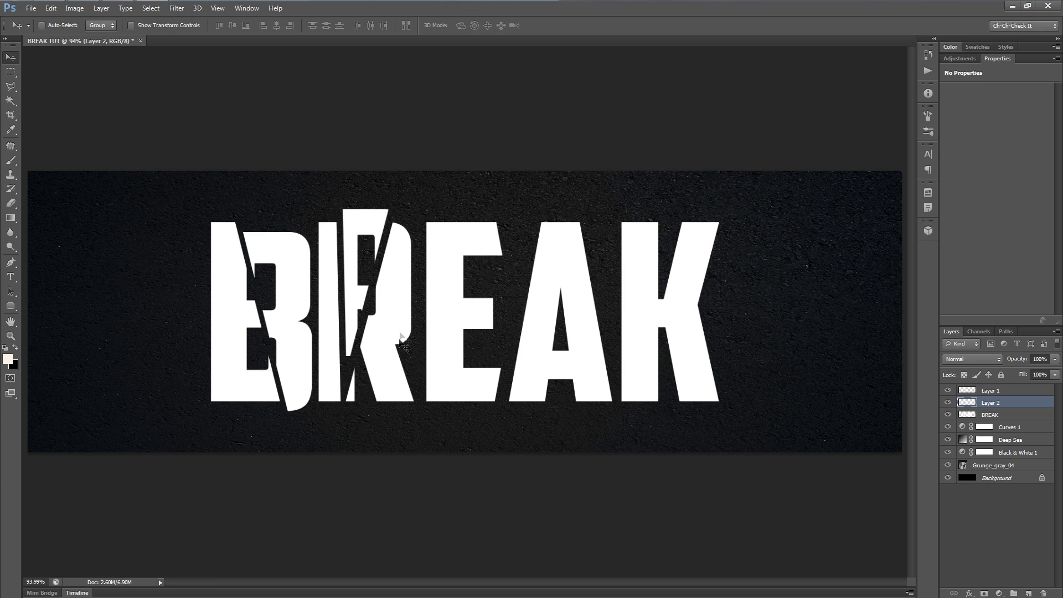
- Outline the lower-left corner of the E on the BREAK layer with the Polygonal Lasso and cut it to a new layer
{"action": "left_click", "coordinate": [1003, 417]}
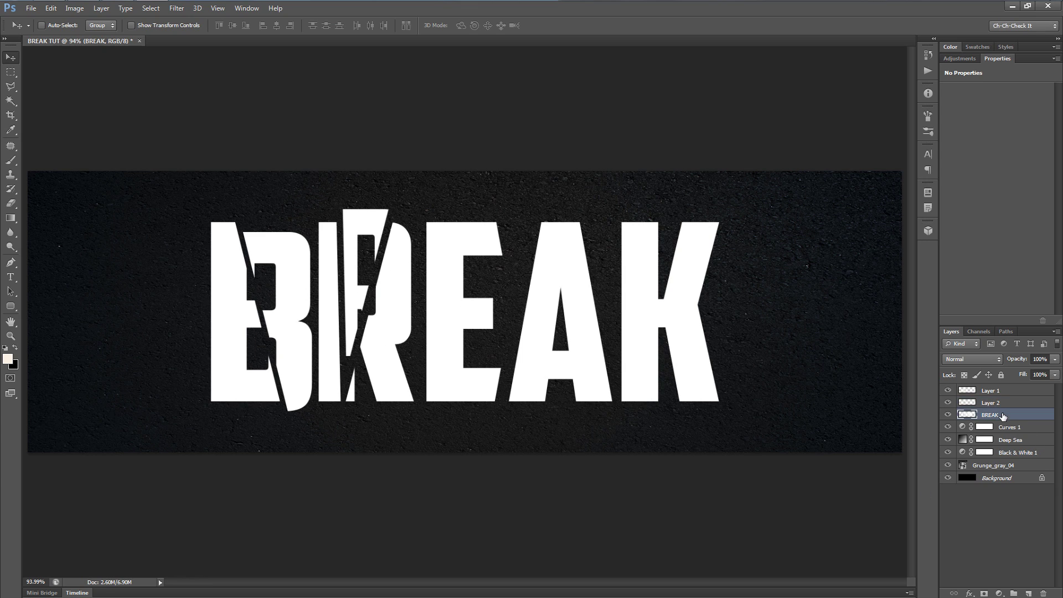
{"action": "key", "text": "l"}
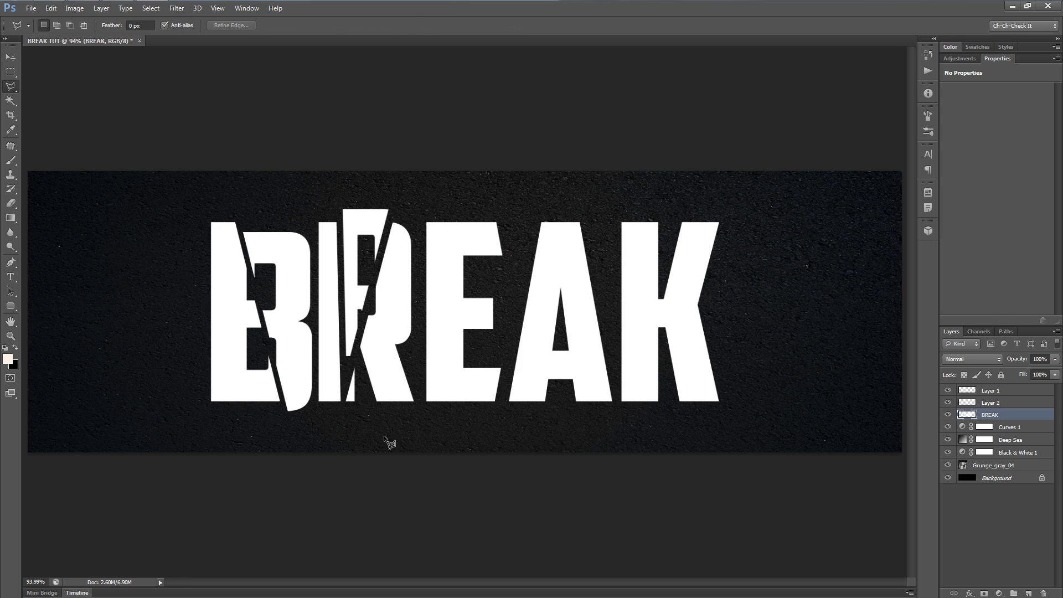
{"action": "left_click", "coordinate": [514, 426]}
{"action": "left_click", "coordinate": [418, 350]}
{"action": "left_click", "coordinate": [424, 426]}
{"action": "left_click", "coordinate": [515, 427]}
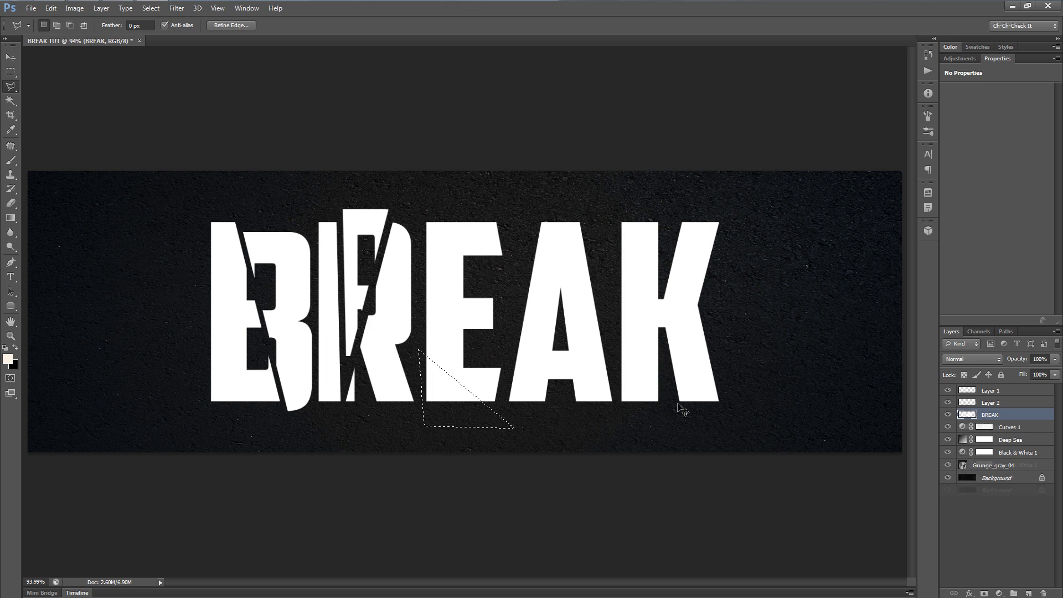
{"action": "key", "text": "ctrl+shift+j"}
- Nudge the cut lower-left corner of the E slightly down and to the left to open a diagonal gap
{"action": "key", "text": "v"}
{"action": "key", "text": "Down"}
{"action": "key", "text": "Down"}
{"action": "key", "text": "Down"}
{"action": "key", "text": "Down"}
{"action": "key", "text": "Down"}
{"action": "key", "text": "Down"}
{"action": "key", "text": "Down"}
{"action": "key", "text": "Down"}
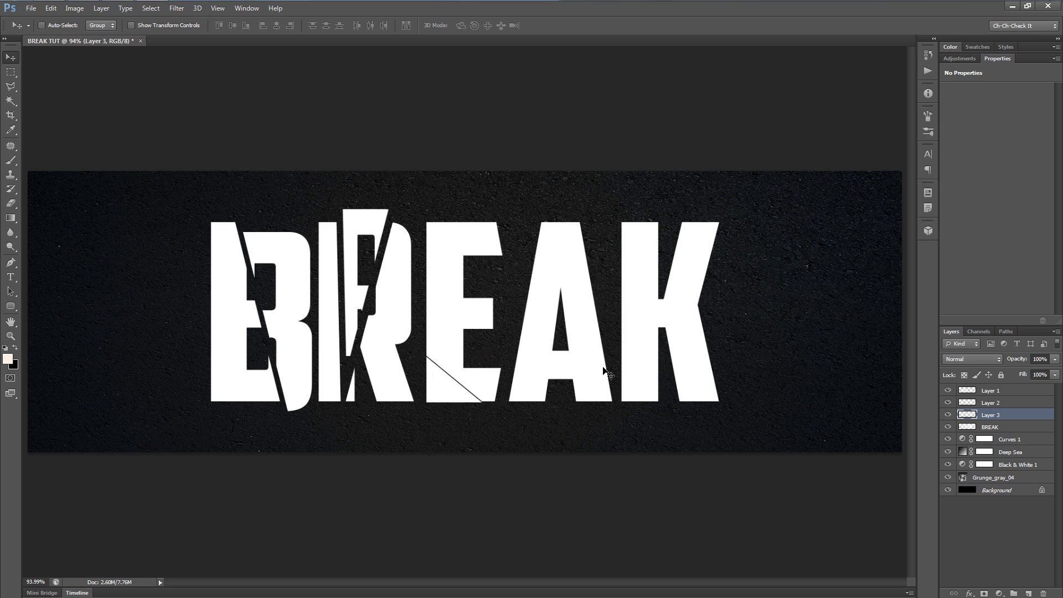
{"action": "key", "text": "Left"}
{"action": "key", "text": "Left"}
{"action": "key", "text": "Left"}
{"action": "key", "text": "Left"}
{"action": "key", "text": "Left"}
{"action": "key", "text": "Left"}
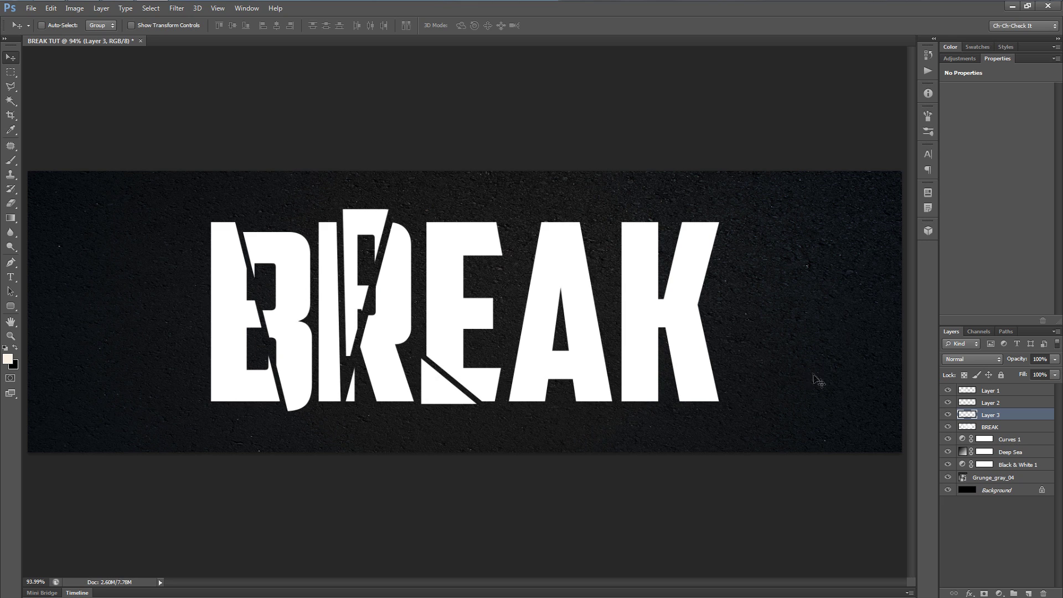
- Outline the E's upper-left section with diagonal edges on the BREAK layer using the Polygonal Lasso and cut it to a new layer
{"action": "left_click", "coordinate": [990, 427]}
{"action": "key", "text": "l"}
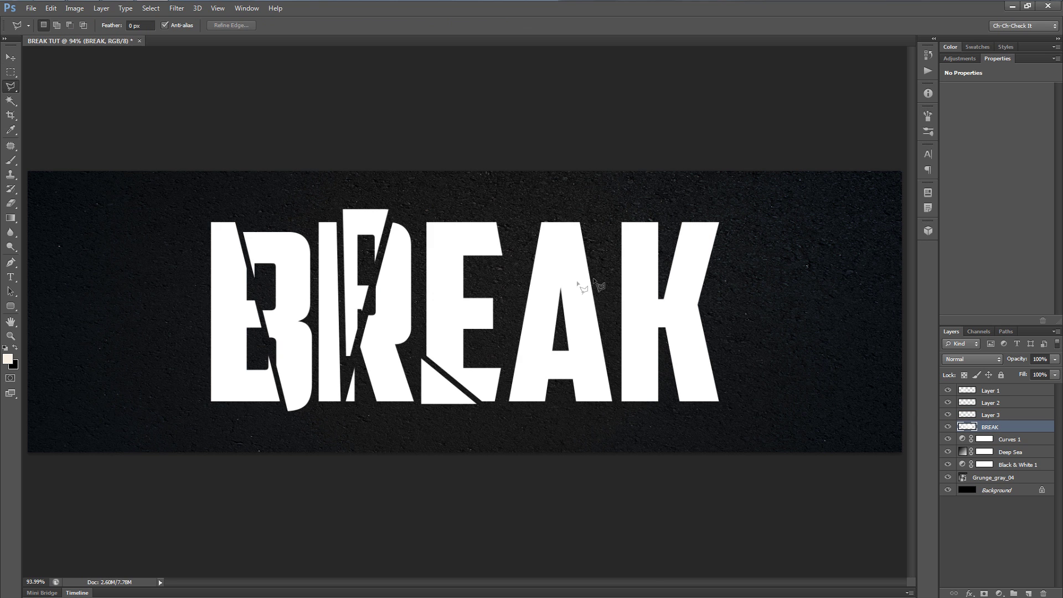
{"action": "scroll", "coordinate": [595, 283], "scroll_direction": "up", "scroll_amount": 3}
{"action": "left_click", "coordinate": [478, 285]}
{"action": "left_click", "coordinate": [416, 259]}
{"action": "left_click", "coordinate": [388, 145]}
{"action": "left_click", "coordinate": [485, 297]}
{"action": "key", "text": "ctrl+j"}
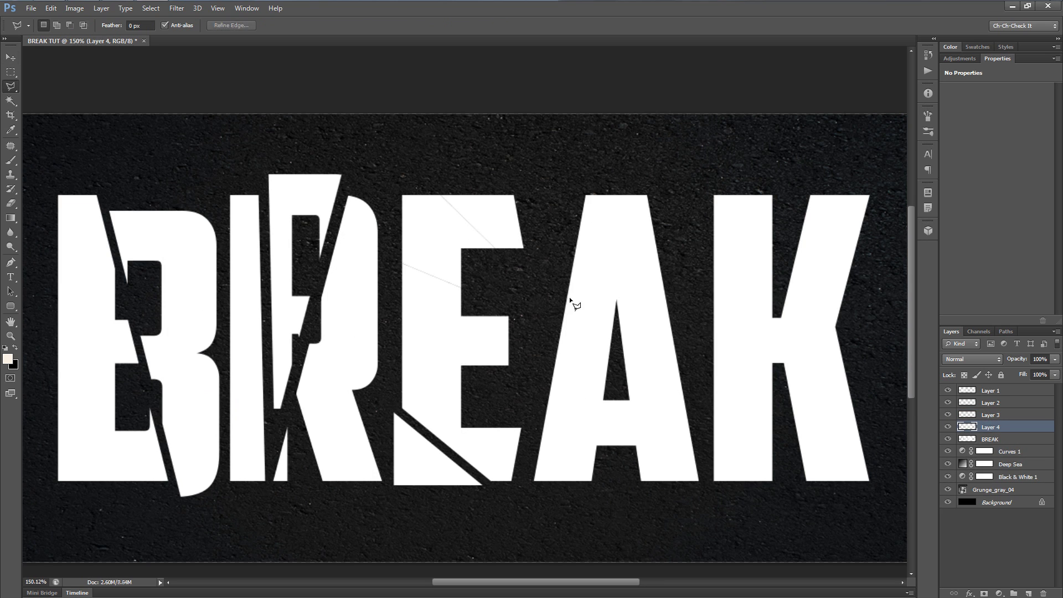
- Transform the E's cut upper-left piece, shifting it slightly up and to the left of the letter
{"action": "key", "text": "ctrl+t"}
{"action": "left_click_drag", "start_coordinate": [498, 296], "coordinate": [469, 261]}
{"action": "key", "text": "Return"}
- Cut a slanted strip along the A's left leg from the BREAK layer to a new layer and shift it upward and slightly left
{"action": "scroll", "coordinate": [468, 290], "scroll_direction": "down", "scroll_amount": 1}
{"action": "left_click", "coordinate": [990, 439]}
{"action": "key", "text": "l"}
{"action": "left_click", "coordinate": [620, 179]}
{"action": "left_click", "coordinate": [554, 504]}
{"action": "left_click", "coordinate": [519, 477]}
{"action": "left_click", "coordinate": [558, 172]}
{"action": "left_click", "coordinate": [620, 178]}
{"action": "key", "text": "ctrl+shift+j"}
{"action": "key", "text": "v"}
{"action": "left_click_drag", "start_coordinate": [575, 356], "coordinate": [573, 337]}
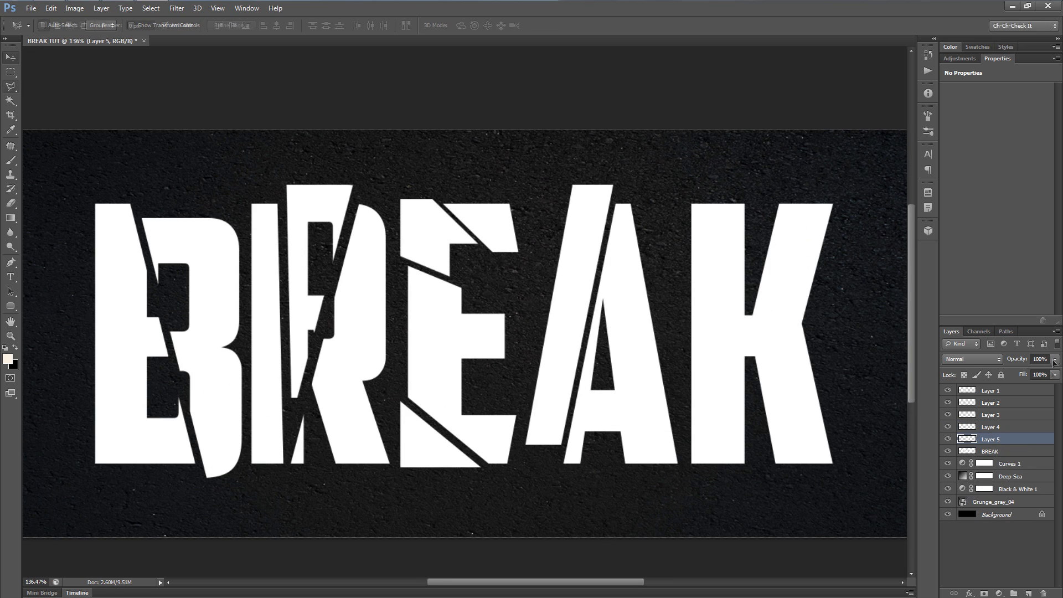
- Outline the A's right leg on the BREAK layer with the Polygonal Lasso, using a bent inner edge, and cut it to a new layer
{"action": "left_click", "coordinate": [990, 451]}
{"action": "key", "text": "l"}
{"action": "scroll", "coordinate": [561, 411], "scroll_direction": "up", "scroll_amount": 2}
{"action": "left_click", "coordinate": [566, 140]}
{"action": "left_click", "coordinate": [524, 307]}
{"action": "left_click", "coordinate": [552, 520]}
{"action": "left_click", "coordinate": [615, 440]}
{"action": "left_click", "coordinate": [573, 166]}
{"action": "key", "text": "ctrl+shift+j"}
- Transform the A's cut right leg, shifting it slightly upward to leave a gap beside the remaining letter
{"action": "key", "text": "v"}
{"action": "key", "text": "ctrl+t"}
{"action": "left_click_drag", "start_coordinate": [597, 473], "coordinate": [590, 433]}
{"action": "key", "text": "Return"}
- Outline the left part of the K's stem on the BREAK layer with the Polygonal Lasso, making a slanted cut down the stem
{"action": "left_click", "coordinate": [996, 463]}
{"action": "key", "text": "l"}
{"action": "scroll", "coordinate": [680, 398], "scroll_direction": "up", "scroll_amount": 1}
{"action": "left_click_drag", "start_coordinate": [679, 398], "coordinate": [554, 403]}
{"action": "left_click", "coordinate": [538, 528]}
{"action": "left_click", "coordinate": [466, 526]}
{"action": "left_click", "coordinate": [473, 478]}
{"action": "left_click", "coordinate": [470, 109]}
{"action": "left_click", "coordinate": [554, 97]}
{"action": "left_click", "coordinate": [489, 508]}
{"action": "left_click", "coordinate": [539, 528]}
{"action": "scroll", "coordinate": [541, 529], "scroll_direction": "down", "scroll_amount": 4}
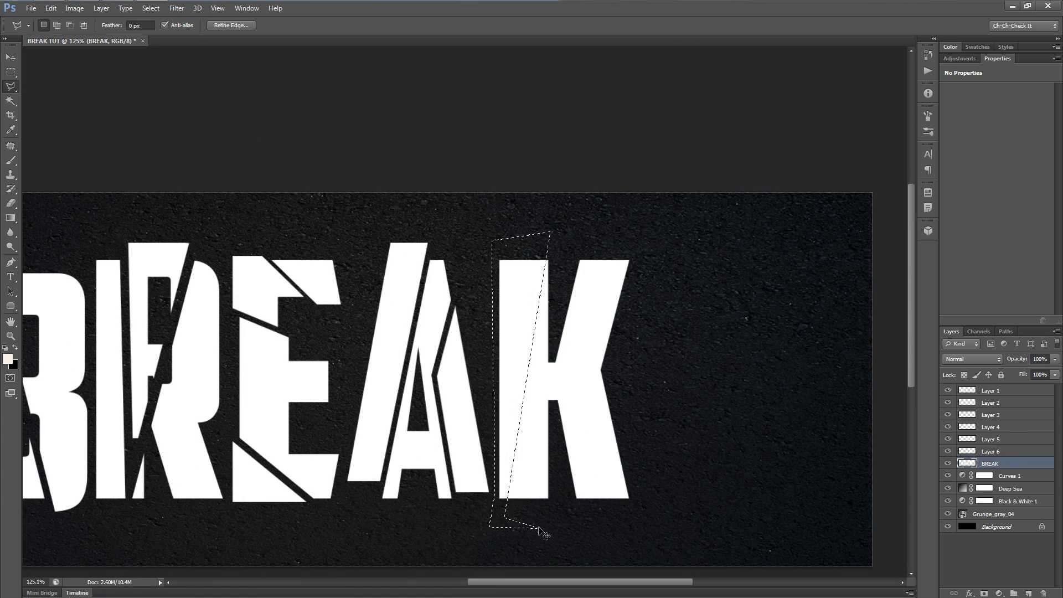
- Cut the selected part of the K's stem to a new layer and shift it slightly upward
{"action": "key", "text": "ctrl+shift+j"}
{"action": "key", "text": "v"}
{"action": "left_click_drag", "start_coordinate": [538, 486], "coordinate": [538, 474]}
- Outline the K's upper arm on the BREAK layer with the Polygonal Lasso, ending in a diagonal cut above the lower leg
{"action": "key", "text": "alt+bracketleft"}
{"action": "key", "text": "l"}
{"action": "scroll", "coordinate": [637, 232], "scroll_direction": "up", "scroll_amount": 5}
{"action": "left_click", "coordinate": [517, 143]}
{"action": "left_click", "coordinate": [511, 416]}
{"action": "double_click", "coordinate": [710, 238]}
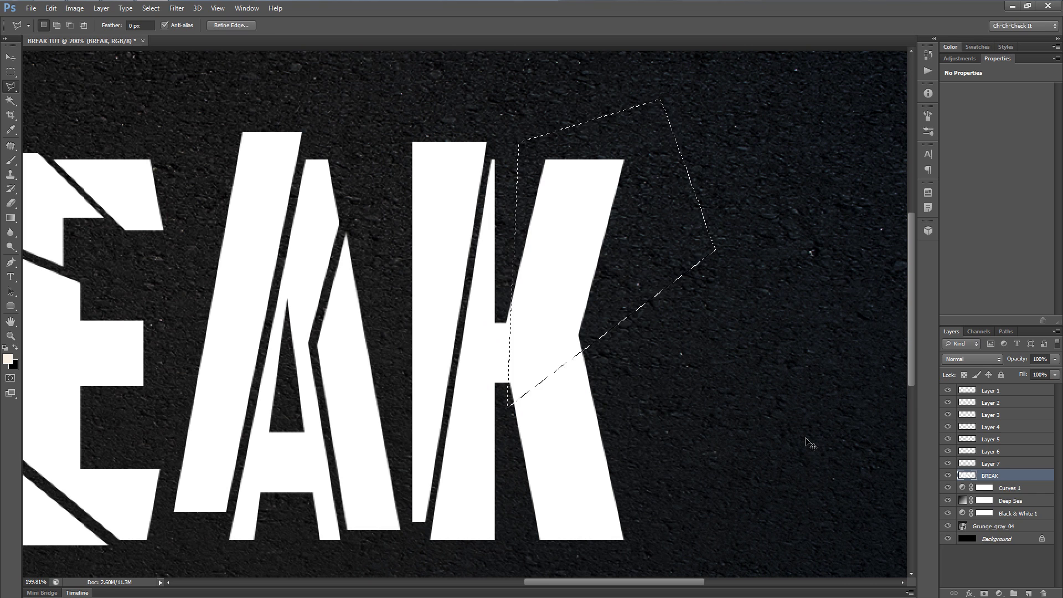
- Cut the K's upper arm to a new layer and shift it upward and to the right
{"action": "key", "text": "ctrl+shift+j"}
{"action": "key", "text": "ctrl+t"}
{"action": "left_click_drag", "start_coordinate": [592, 347], "coordinate": [603, 337]}
{"action": "key", "text": "Return"}
{"action": "key", "text": "v"}
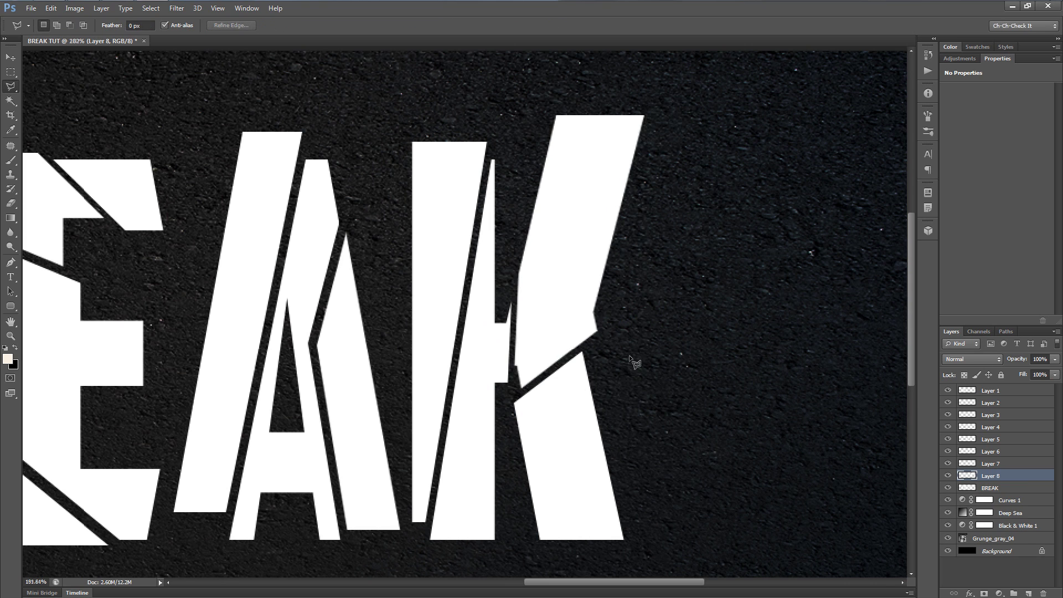
- Group Layer 1 through Layer 8 together, briefly hiding the BREAK layer to check the separated pieces
{"action": "key", "text": "ctrl+0"}
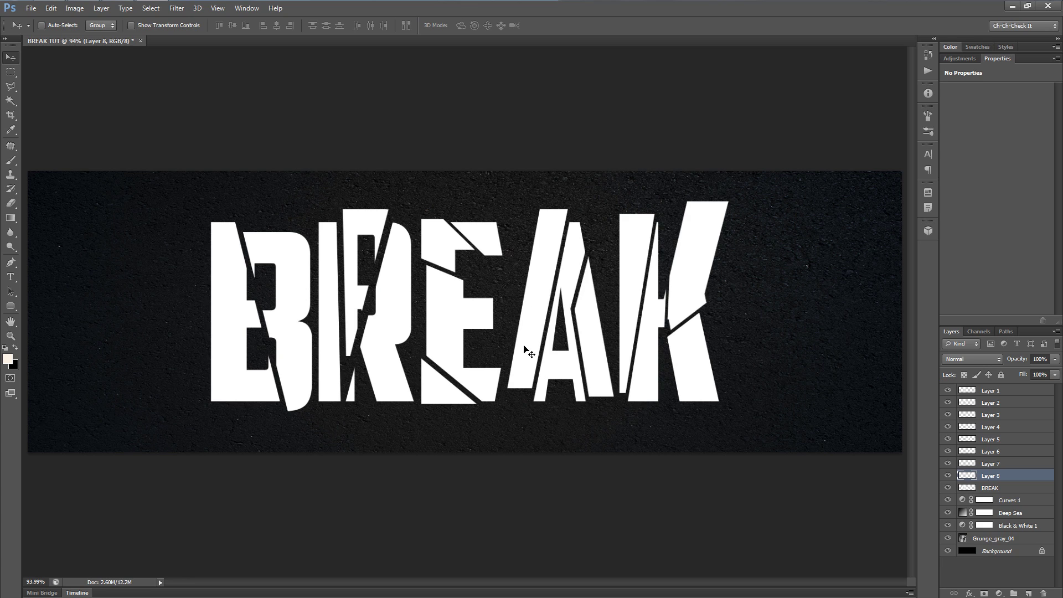
{"action": "left_click", "coordinate": [1000, 463], "text": "shift"}
{"action": "left_click", "coordinate": [1001, 451], "text": "shift"}
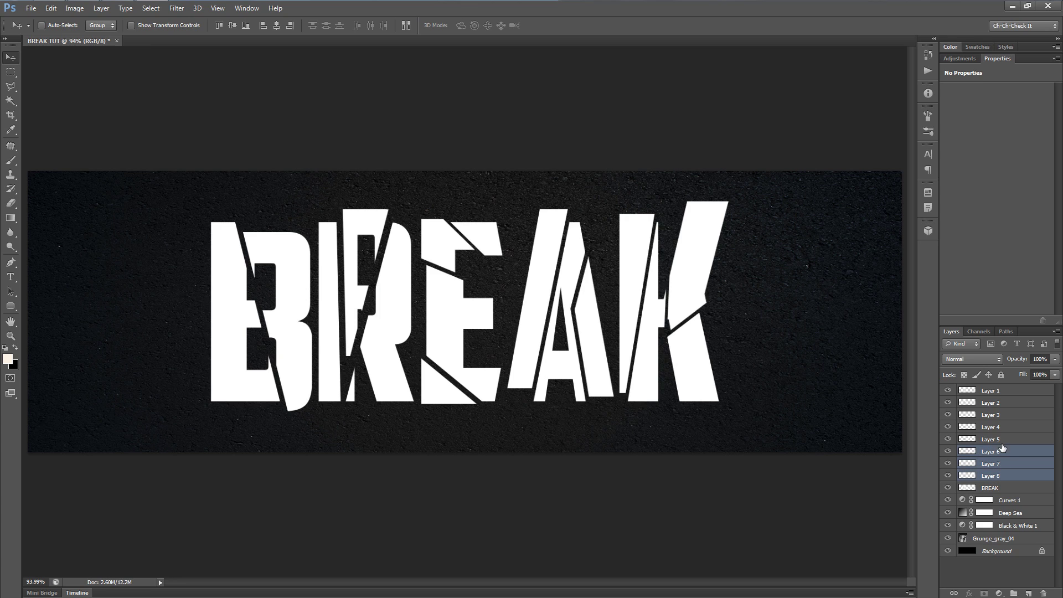
{"action": "left_click", "coordinate": [1001, 440], "text": "shift"}
{"action": "left_click", "coordinate": [1002, 428], "text": "shift"}
{"action": "left_click", "coordinate": [1002, 415], "text": "shift"}
{"action": "left_click", "coordinate": [1002, 403], "text": "shift"}
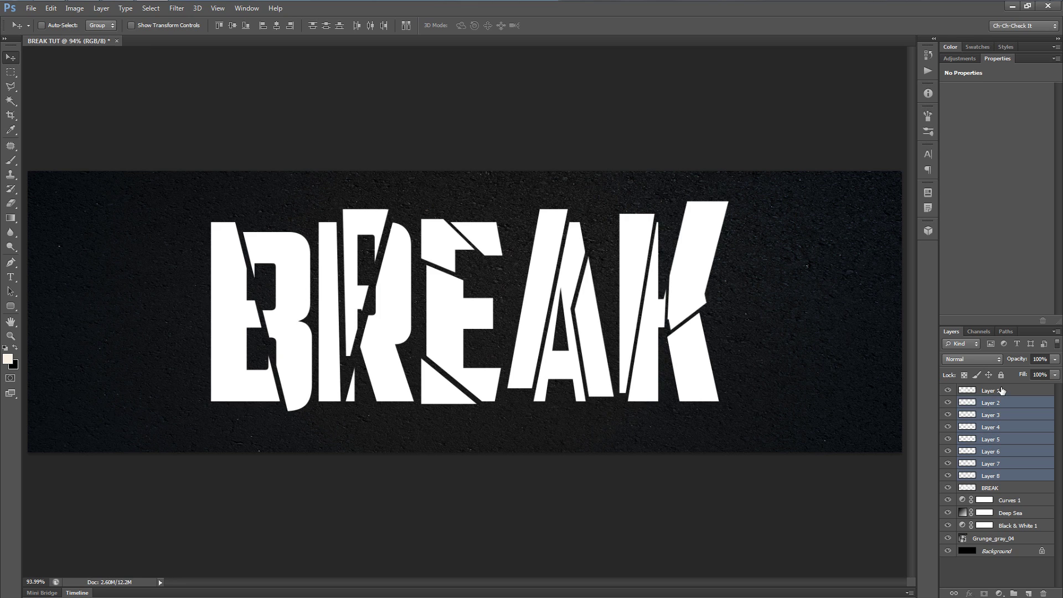
{"action": "left_click", "coordinate": [1002, 391], "text": "shift"}
{"action": "left_click", "coordinate": [948, 487]}
{"action": "left_click", "coordinate": [948, 487]}
{"action": "left_click", "coordinate": [948, 488]}
{"action": "left_click", "coordinate": [948, 488]}
{"action": "key", "text": "ctrl+g"}
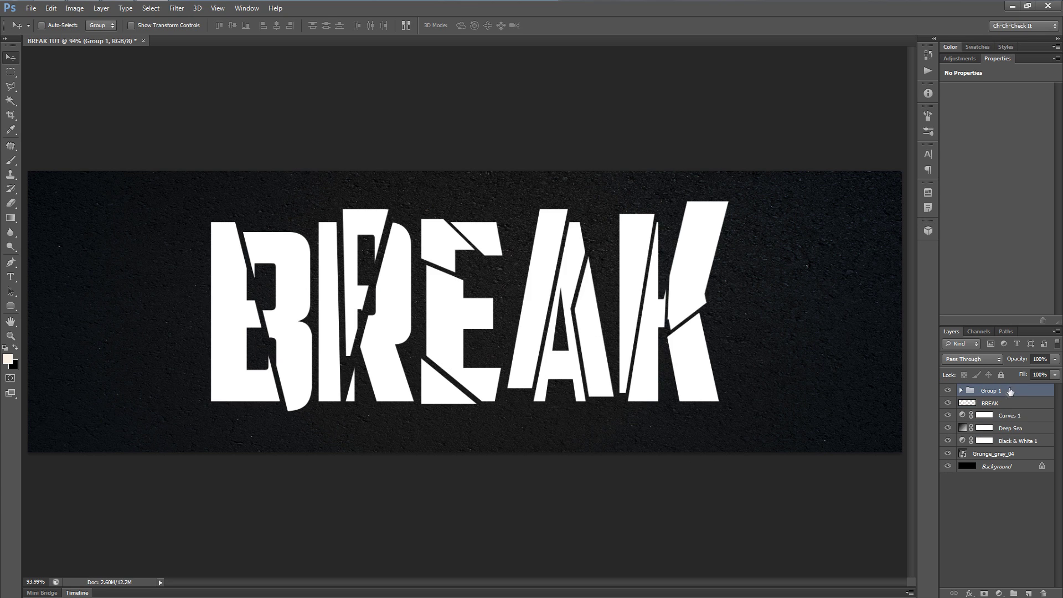
- Rename the new layer group Pieces and compare the lettering with the group hidden and shown
{"action": "double_click", "coordinate": [991, 391]}
{"action": "type", "text": "Pieces"}
{"action": "key", "text": "Return"}
{"action": "left_click", "coordinate": [947, 391]}
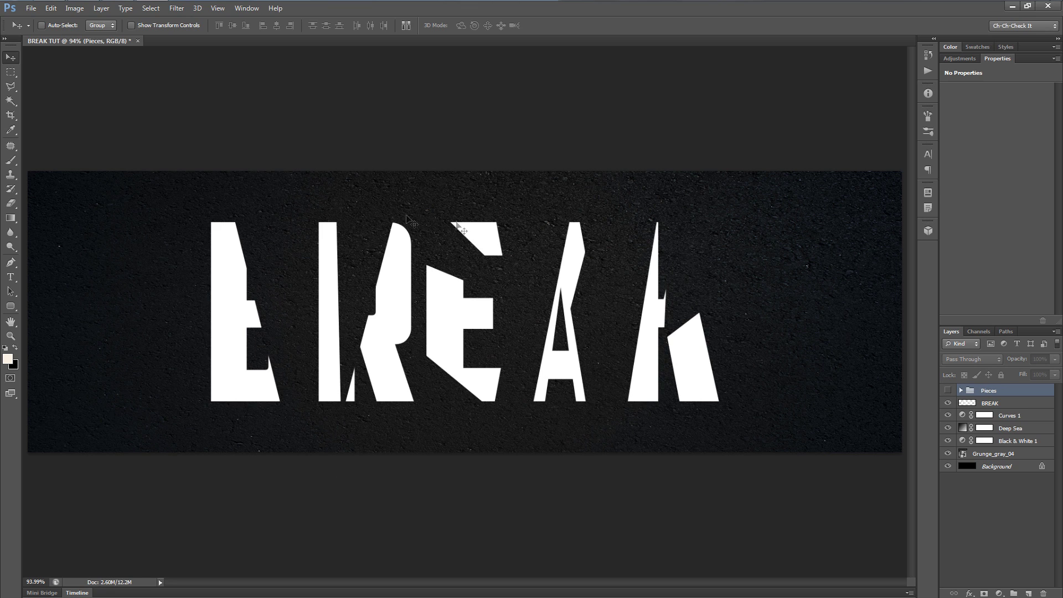
{"action": "left_click", "coordinate": [947, 390]}
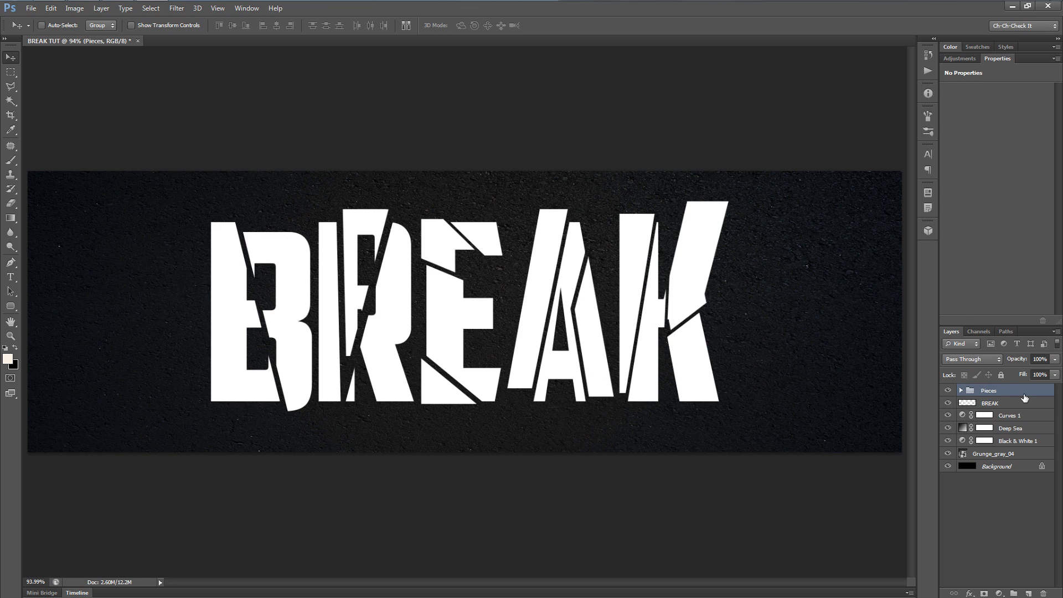
- Give the Pieces group a drop shadow with 100% opacity, 7 px distance, 30% spread and 27 px size, and copy it to the BREAK layer
{"action": "left_click", "coordinate": [970, 593]}
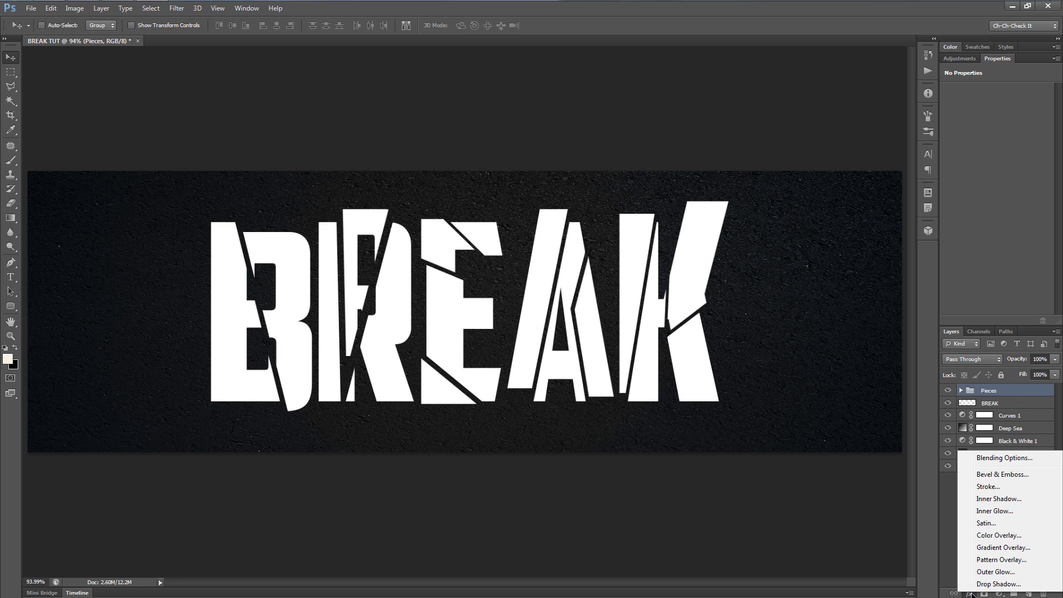
{"action": "left_click", "coordinate": [1008, 585]}
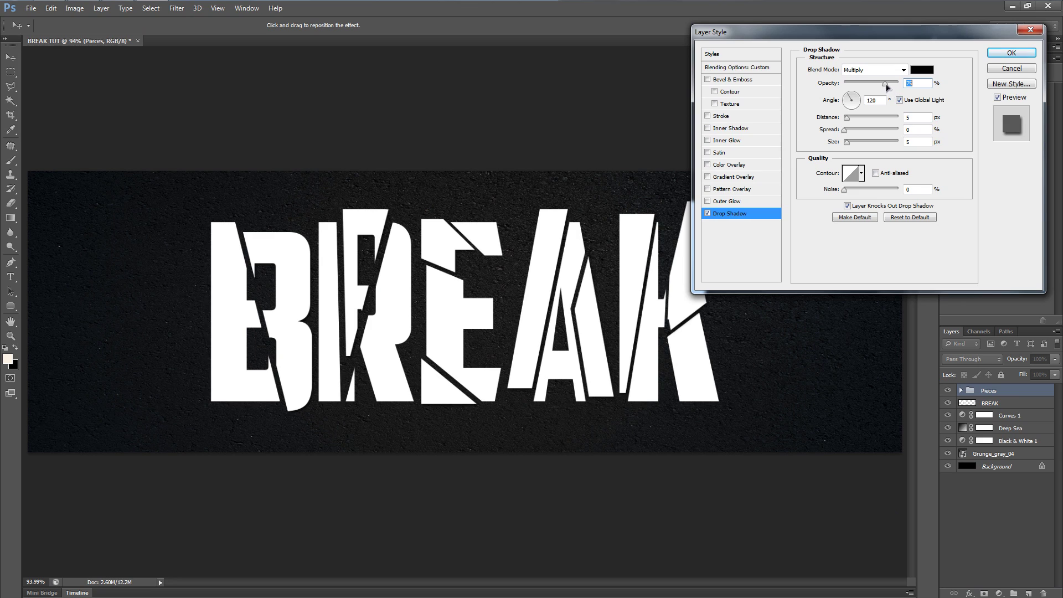
{"action": "left_click_drag", "start_coordinate": [886, 84], "coordinate": [953, 87]}
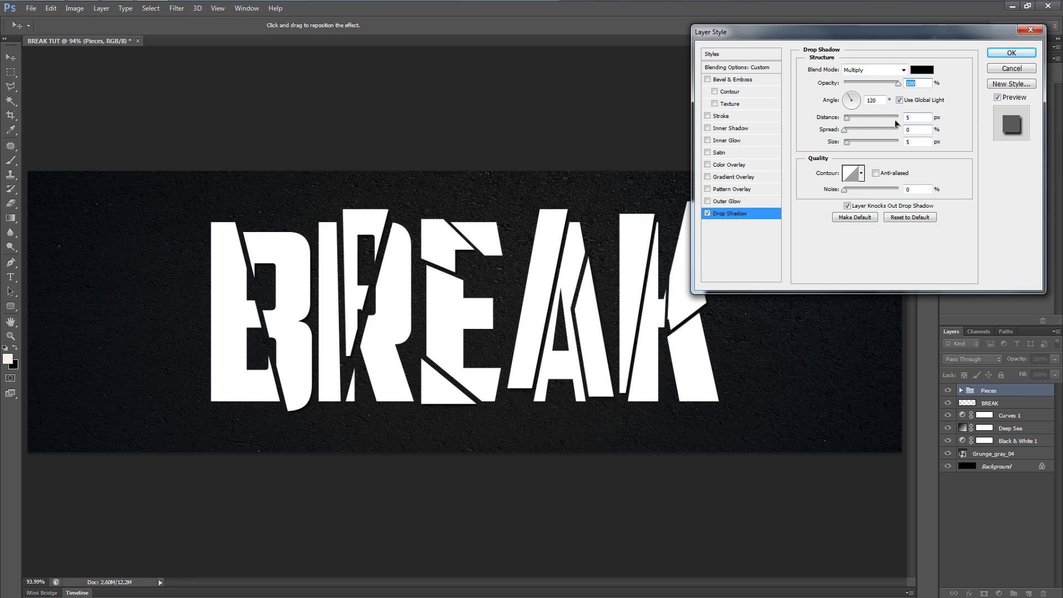
{"action": "left_click_drag", "start_coordinate": [848, 119], "coordinate": [851, 119]}
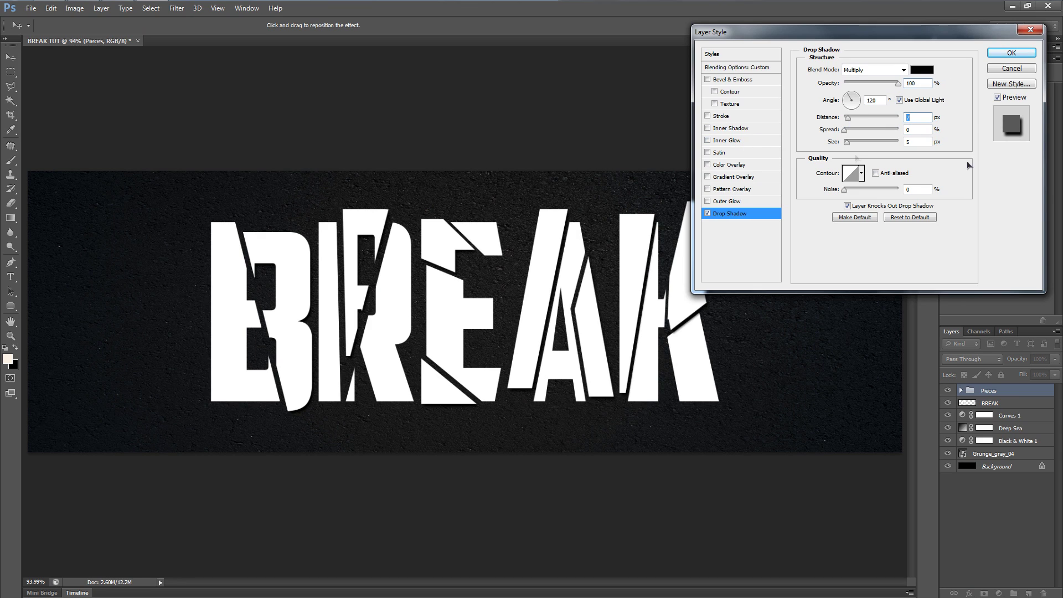
{"action": "left_click", "coordinate": [912, 128]}
{"action": "type", "text": "30"}
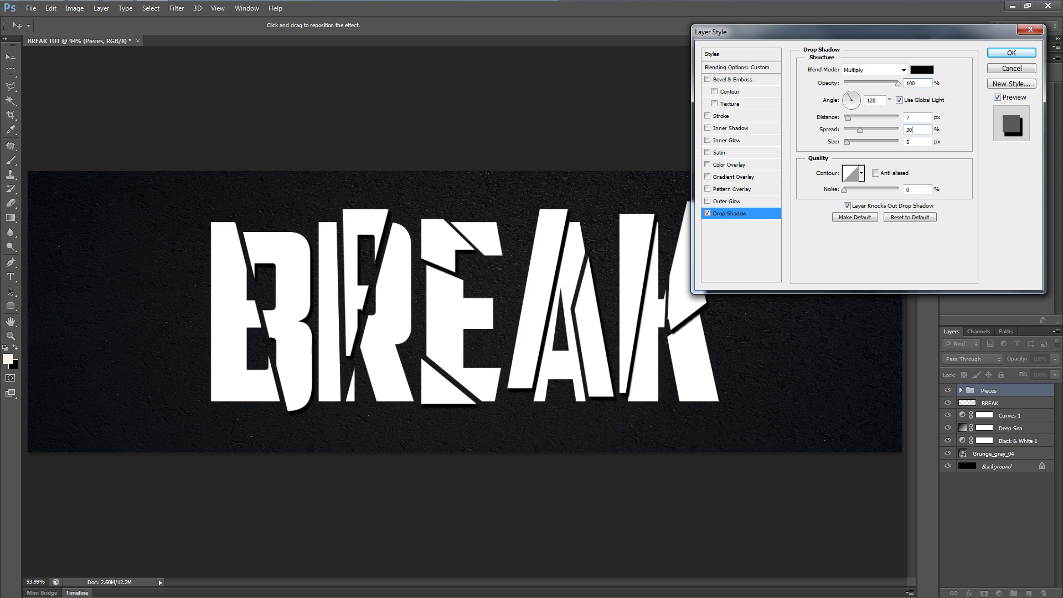
{"action": "type", "text": "27"}
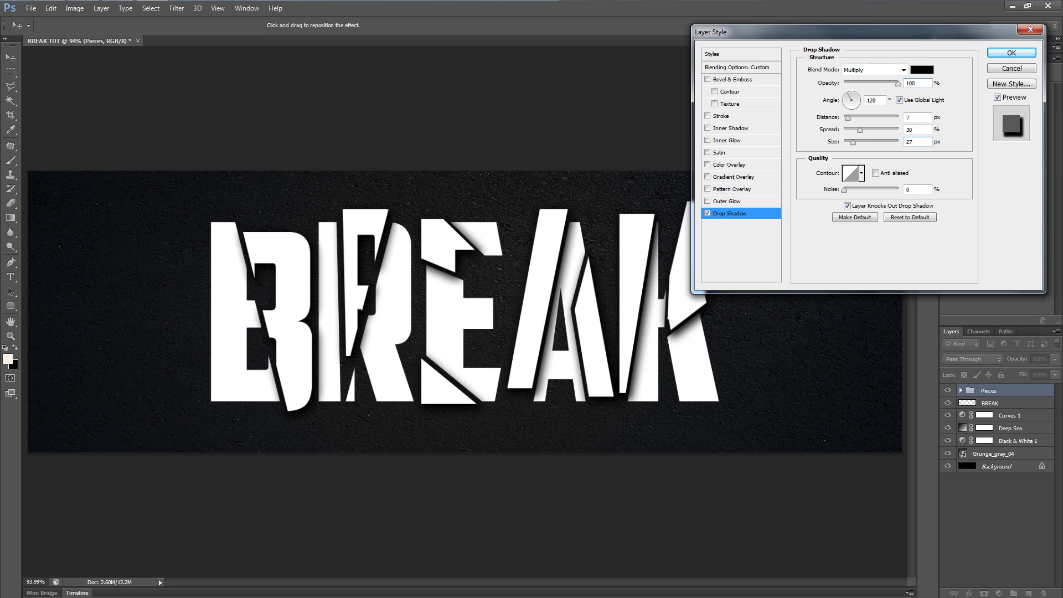
{"action": "left_click", "coordinate": [1017, 52]}
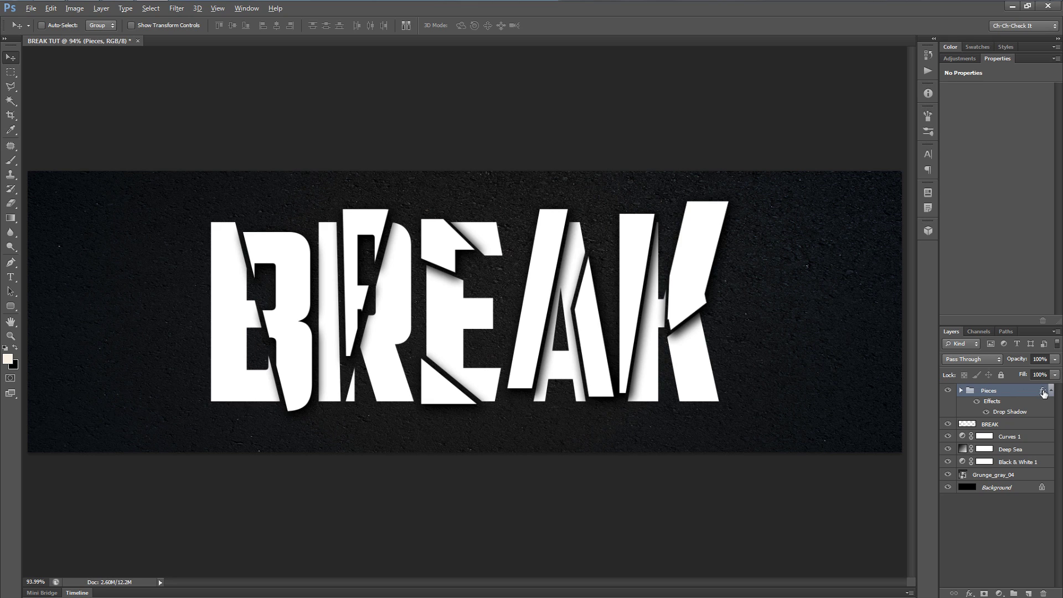
{"action": "left_click_drag", "start_coordinate": [1043, 391], "coordinate": [1040, 425]}
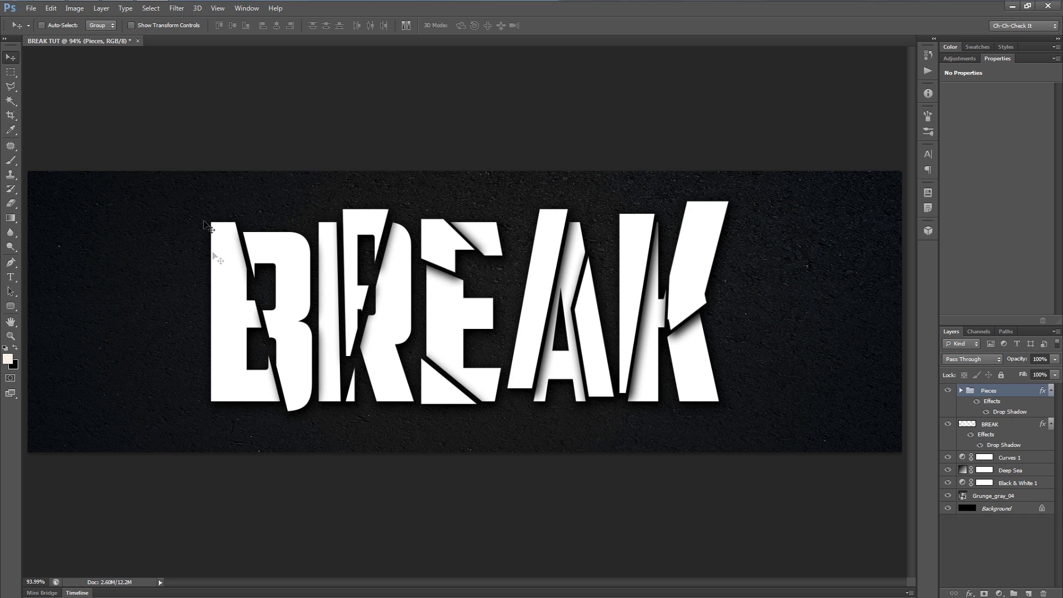
- Switch to Windows Explorer and open the 24 Free High-Res Concrete Textures folder inside Texture Packs on the Check It (E:) drive
{"action": "left_click", "coordinate": [117, 10]}
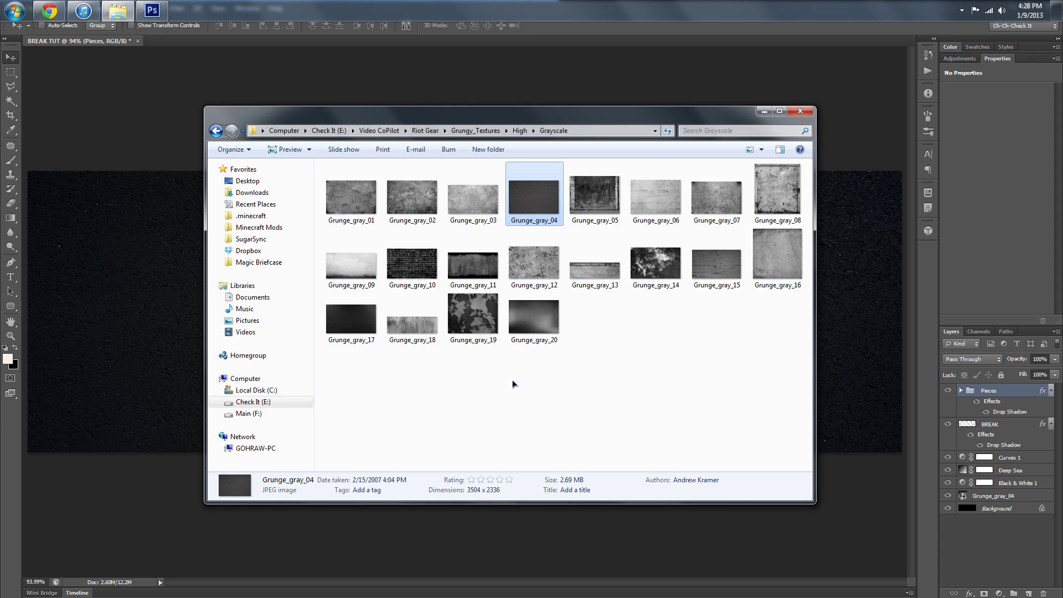
{"action": "left_click", "coordinate": [266, 403]}
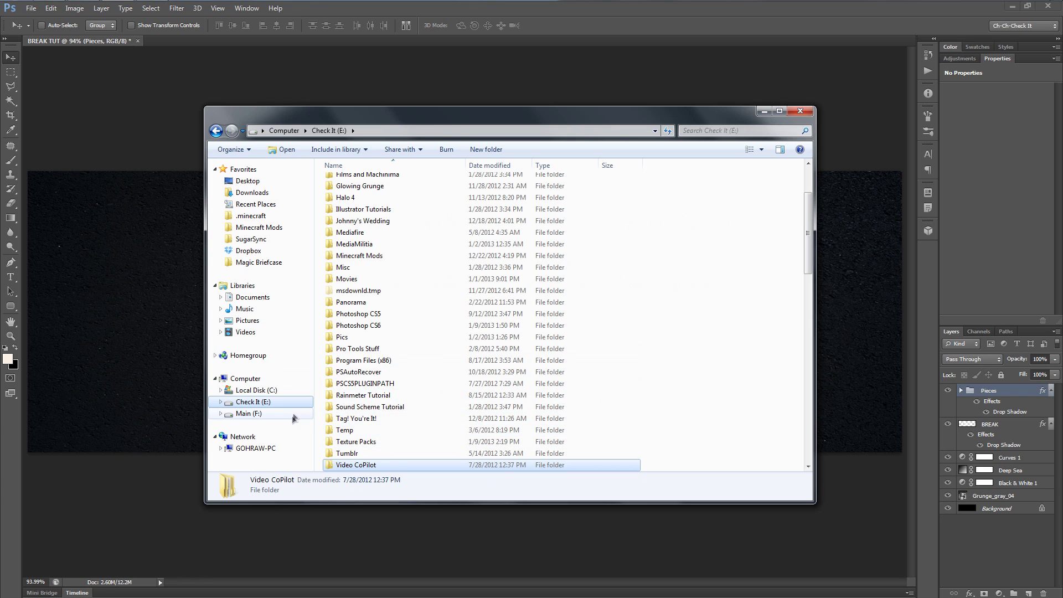
{"action": "left_click", "coordinate": [387, 407]}
{"action": "scroll", "coordinate": [379, 319], "scroll_direction": "down", "scroll_amount": 3}
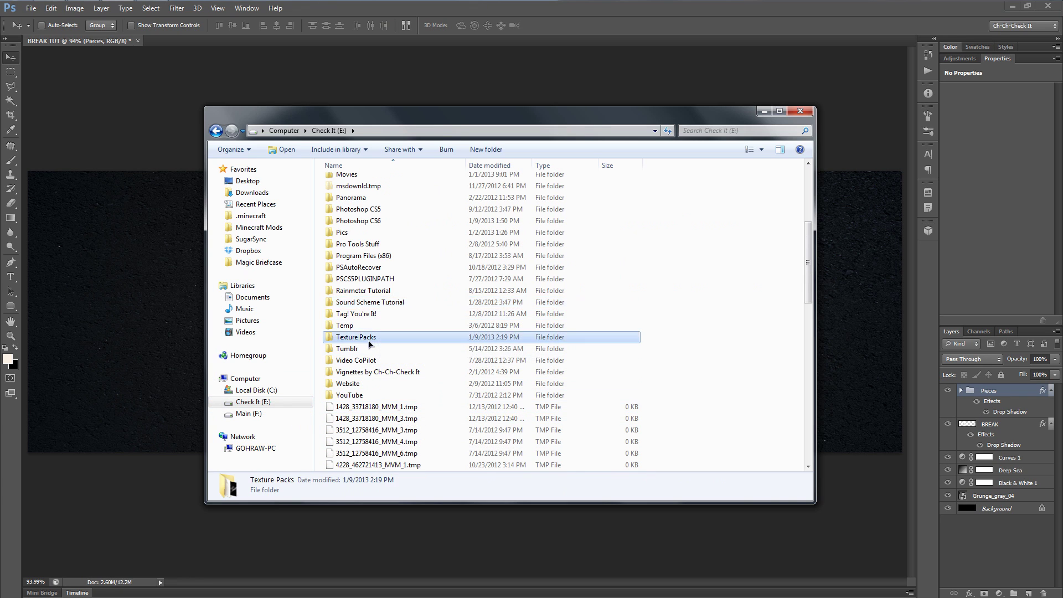
{"action": "double_click", "coordinate": [357, 336]}
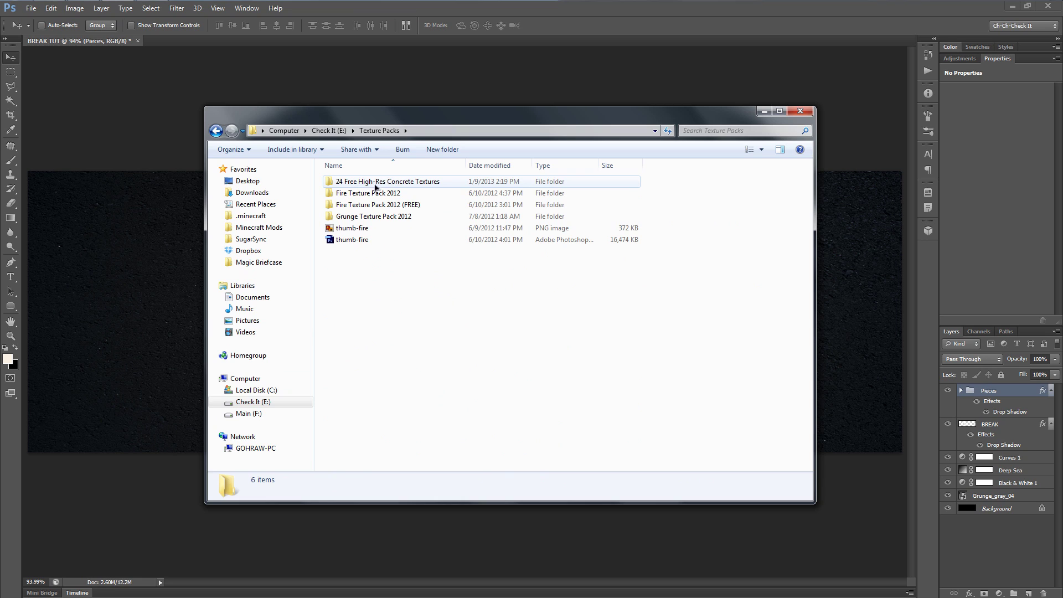
{"action": "double_click", "coordinate": [416, 183]}
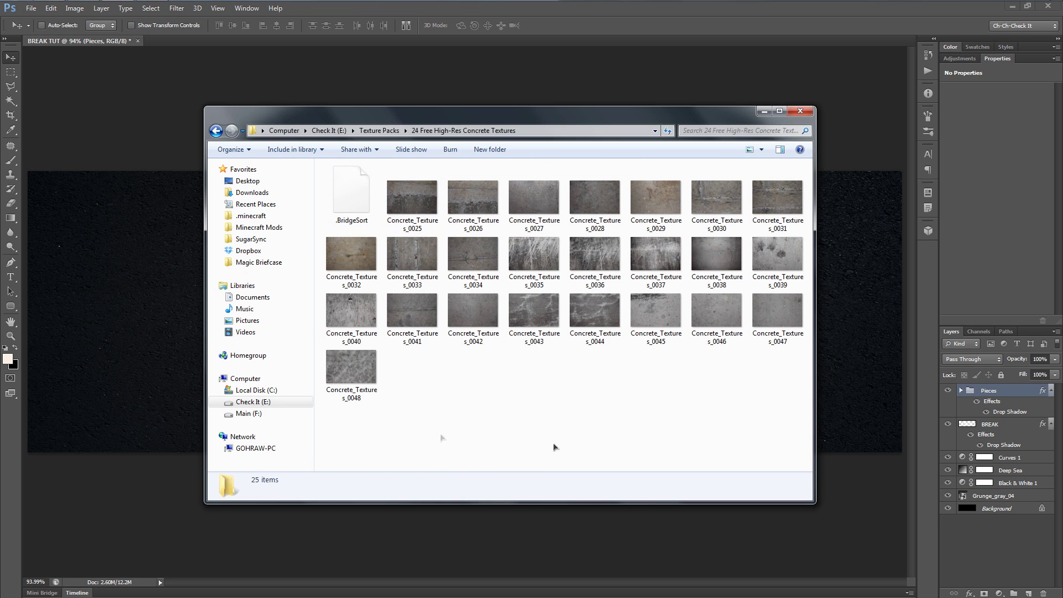
- Place Concrete_Textures_0037 in the BREAK TUT document, scaled to about 34.7% and shifted upward to cover all the letters
{"action": "left_click", "coordinate": [669, 277]}
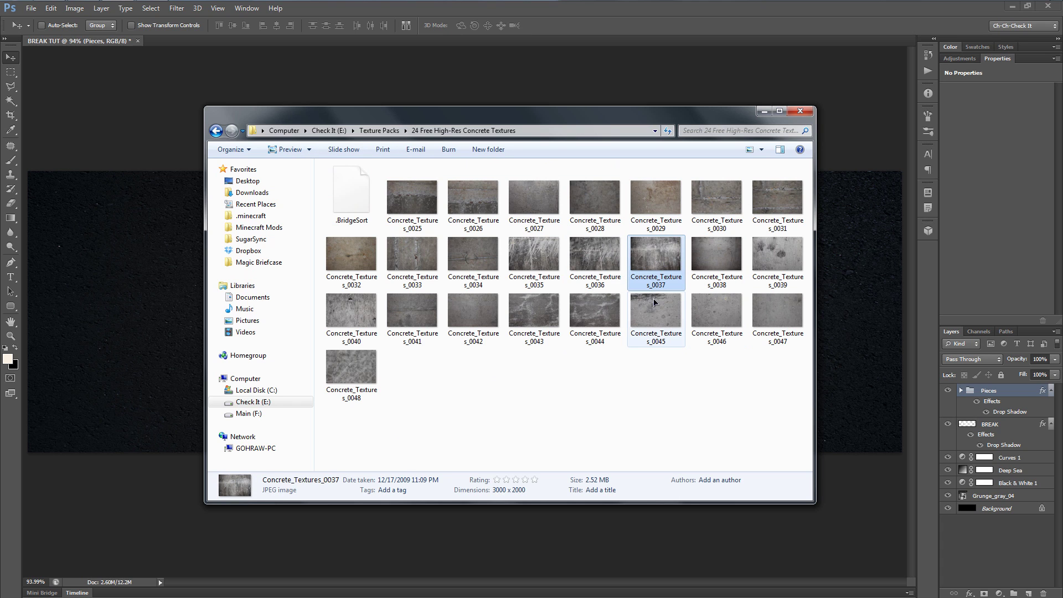
{"action": "left_click_drag", "start_coordinate": [648, 264], "coordinate": [836, 294]}
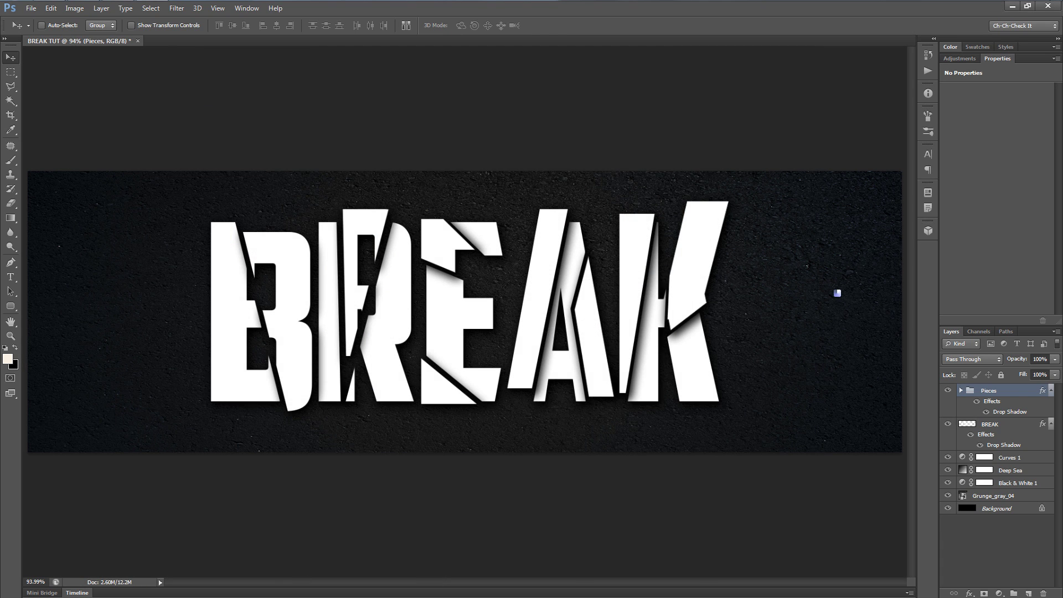
{"action": "left_click_drag", "start_coordinate": [677, 459], "coordinate": [734, 506]}
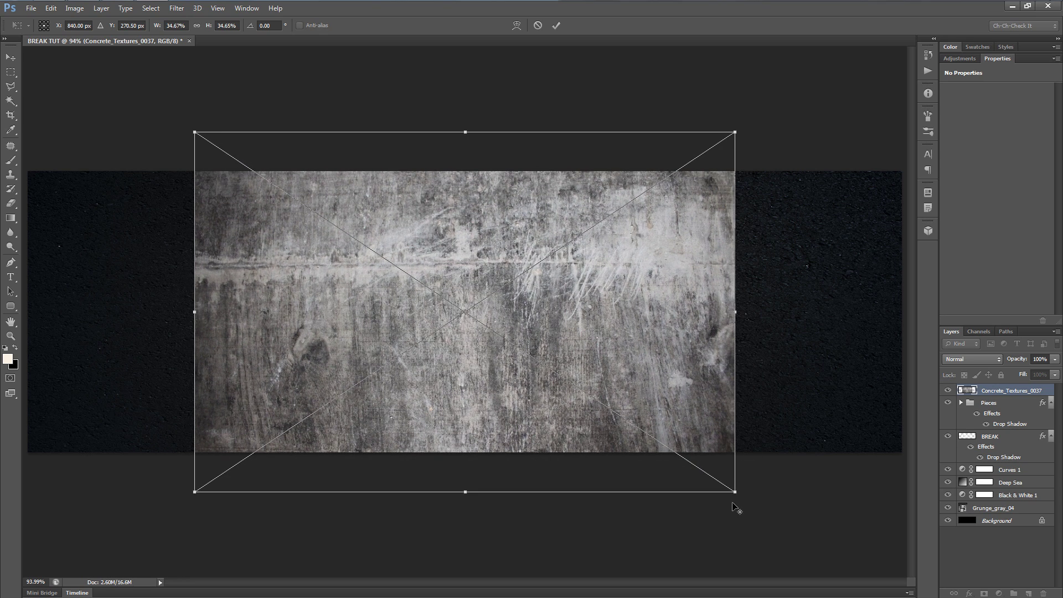
{"action": "left_click_drag", "start_coordinate": [685, 427], "coordinate": [688, 397]}
{"action": "left_click", "coordinate": [556, 26]}
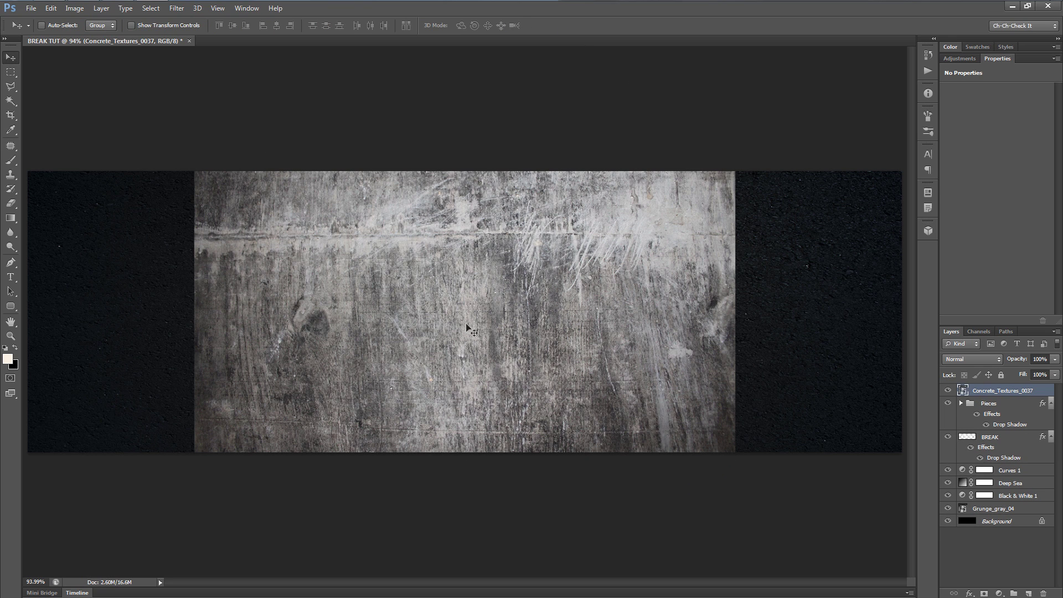
- Hide the Concrete_Textures_0037 layer and select Layer 1 inside the expanded Pieces group
{"action": "left_click", "coordinate": [947, 391]}
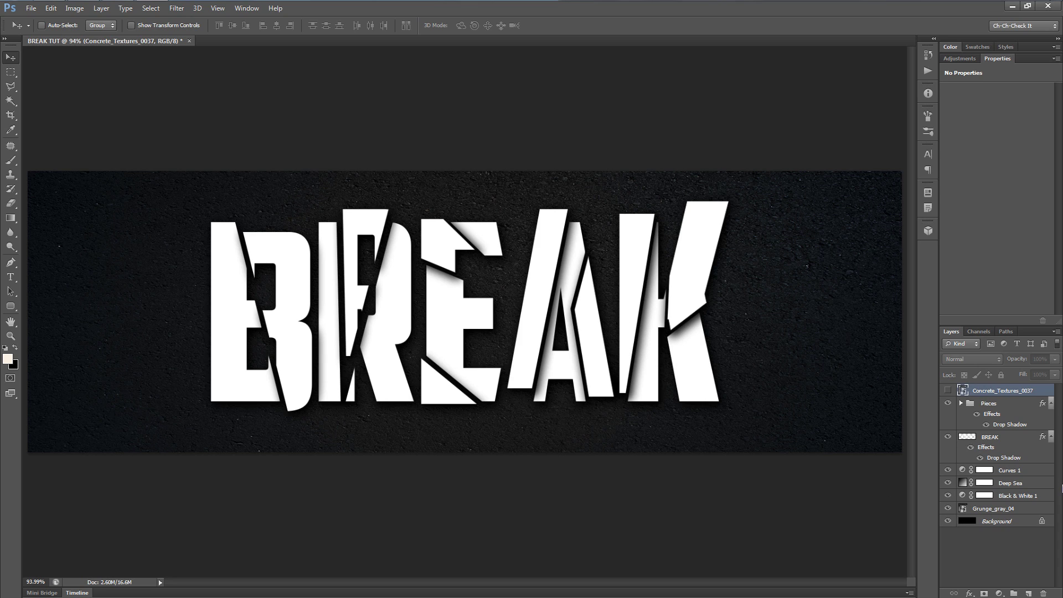
{"action": "left_click", "coordinate": [989, 407]}
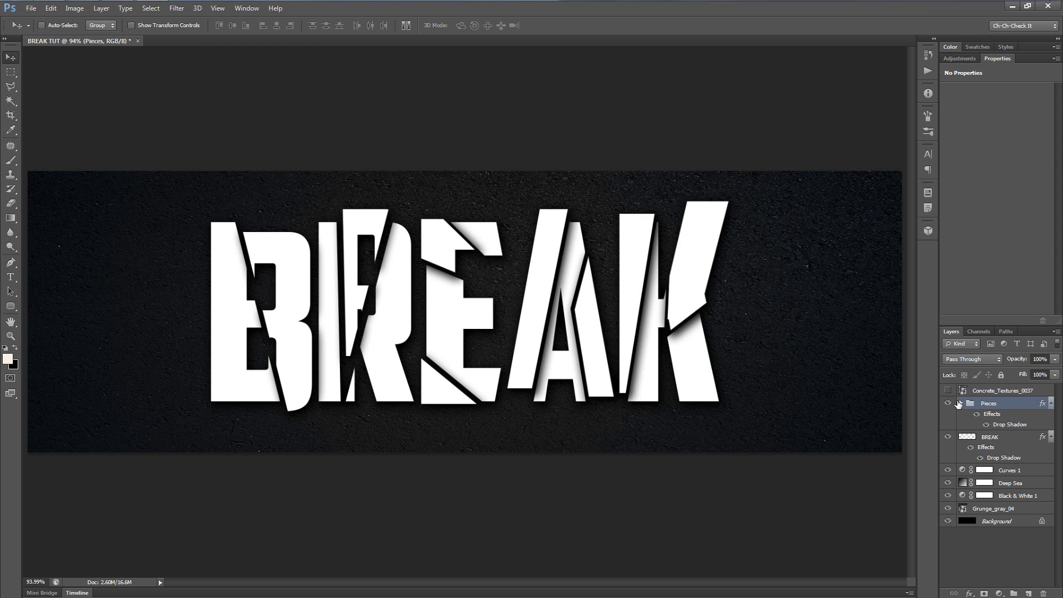
{"action": "left_click", "coordinate": [961, 404]}
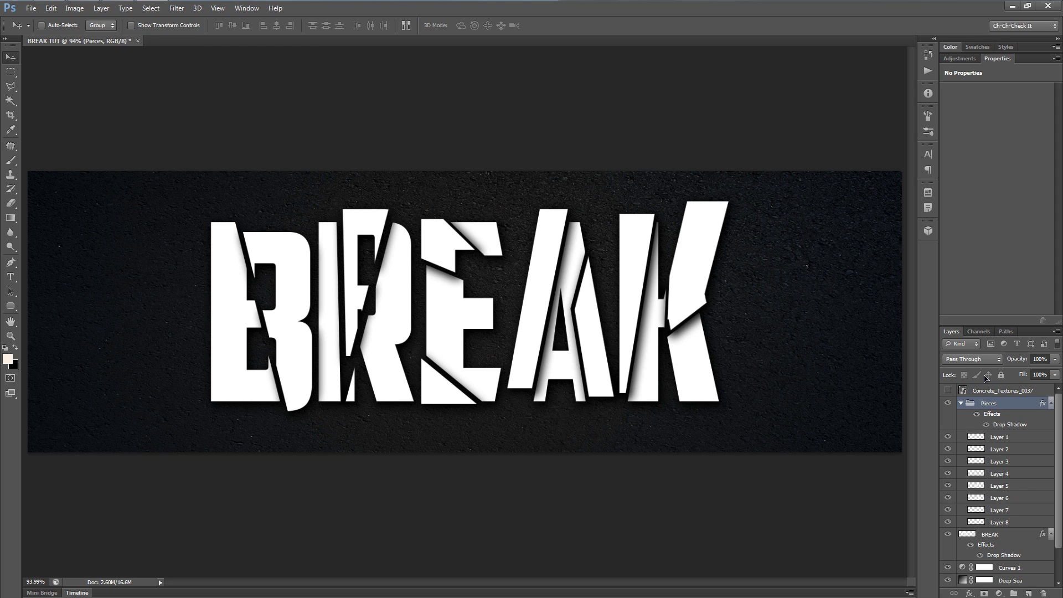
{"action": "left_click", "coordinate": [999, 437]}
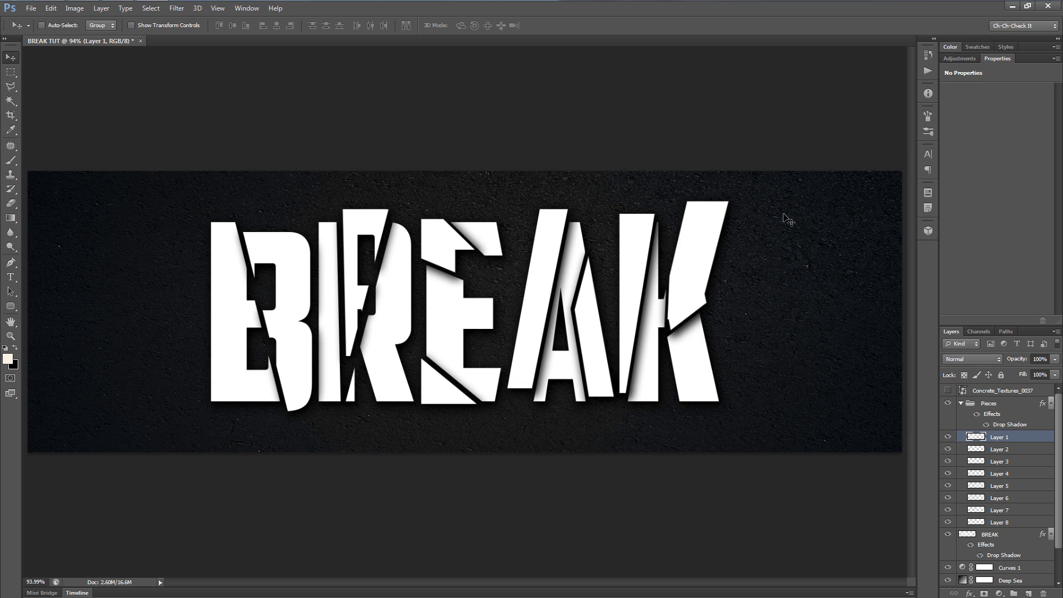
- Load the outlines of the Pieces group's letter-piece layers and the BREAK layer together as one combined selection
{"action": "left_click", "coordinate": [979, 439], "text": "ctrl"}
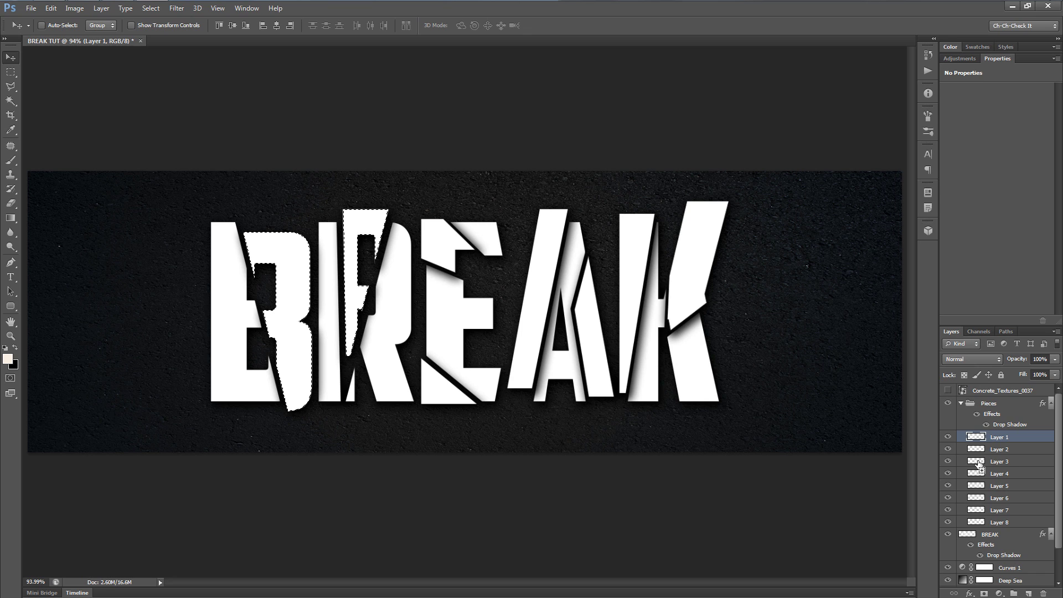
{"action": "left_click", "coordinate": [978, 462], "text": "ctrl+shift"}
{"action": "left_click", "coordinate": [978, 487], "text": "ctrl+shift"}
{"action": "left_click", "coordinate": [976, 498], "text": "ctrl+shift"}
{"action": "left_click", "coordinate": [976, 511], "text": "ctrl+shift"}
{"action": "left_click", "coordinate": [977, 523], "text": "ctrl+shift"}
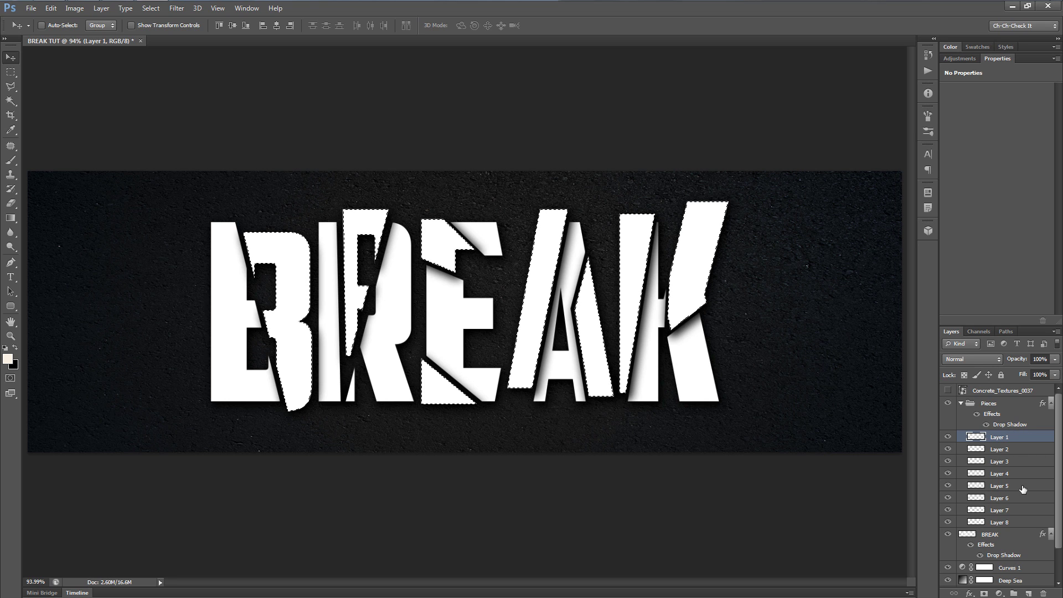
{"action": "scroll", "coordinate": [1012, 509], "scroll_direction": "down", "scroll_amount": 2}
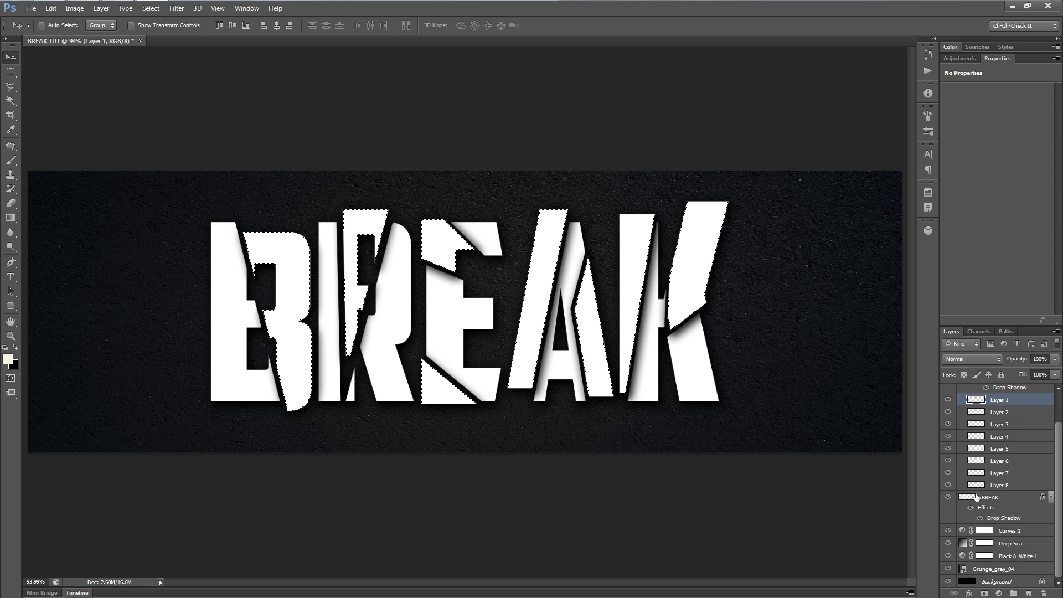
{"action": "left_click", "coordinate": [970, 499], "text": "ctrl+shift"}
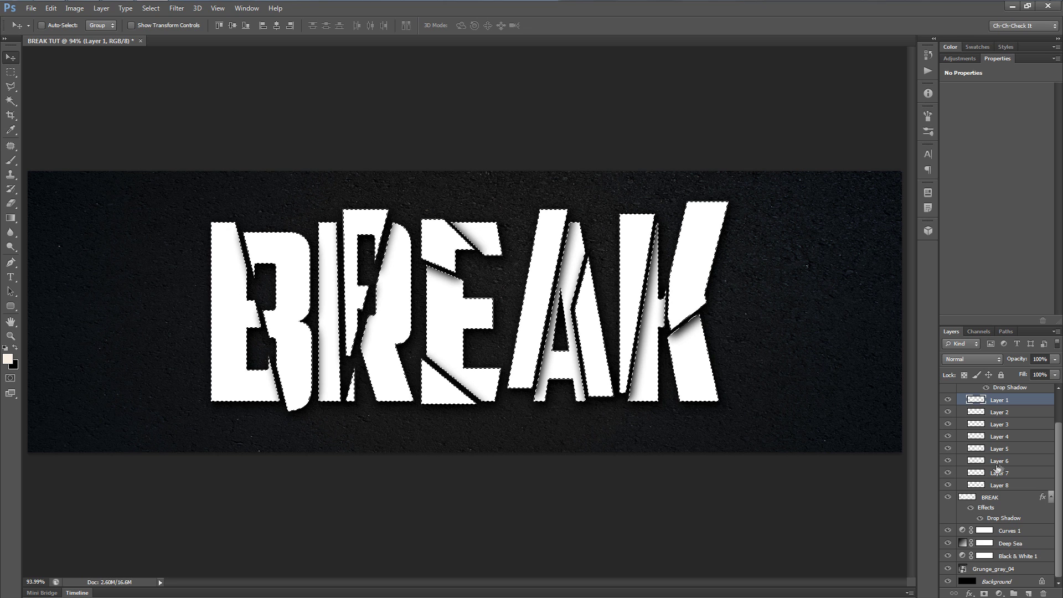
{"action": "scroll", "coordinate": [991, 443], "scroll_direction": "up", "scroll_amount": 2}
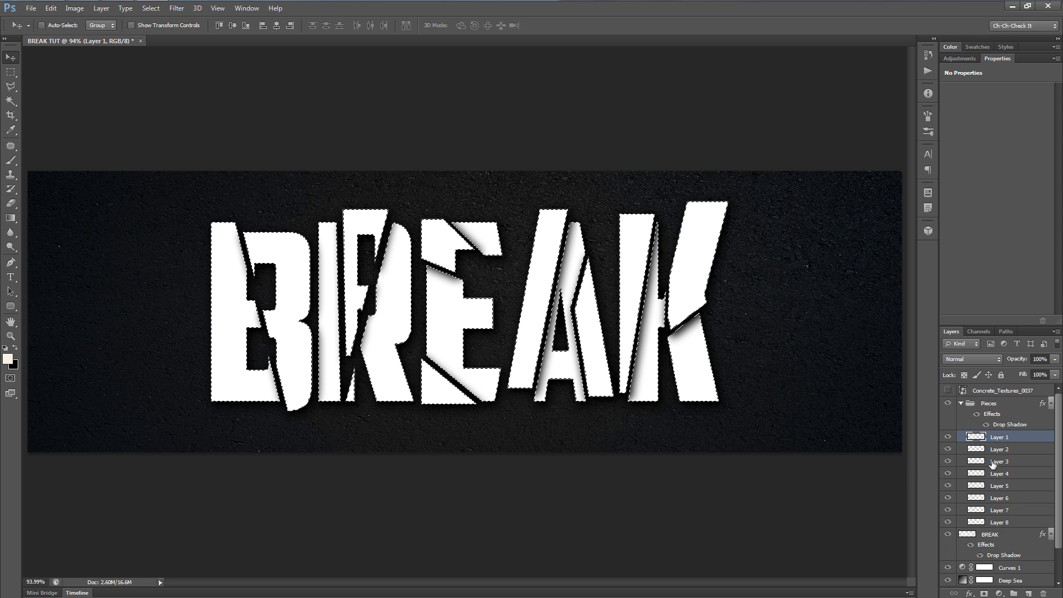
- Collapse the Pieces group, show the Concrete_Textures_0037 layer and mask it with the combined letter selection
{"action": "left_click", "coordinate": [961, 404]}
{"action": "left_click", "coordinate": [958, 391]}
{"action": "left_click", "coordinate": [948, 390]}
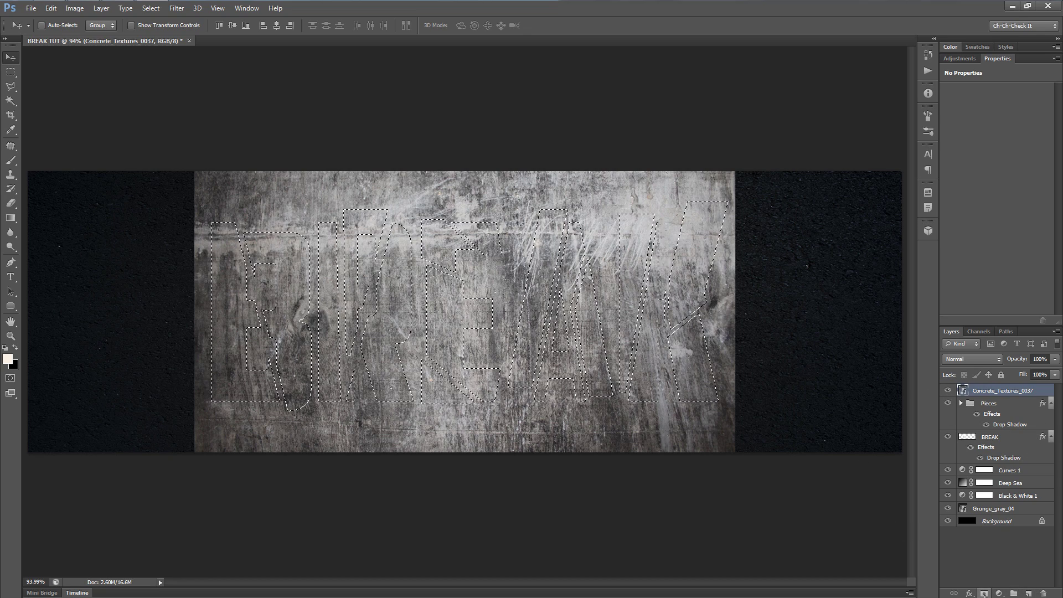
{"action": "left_click", "coordinate": [984, 593]}
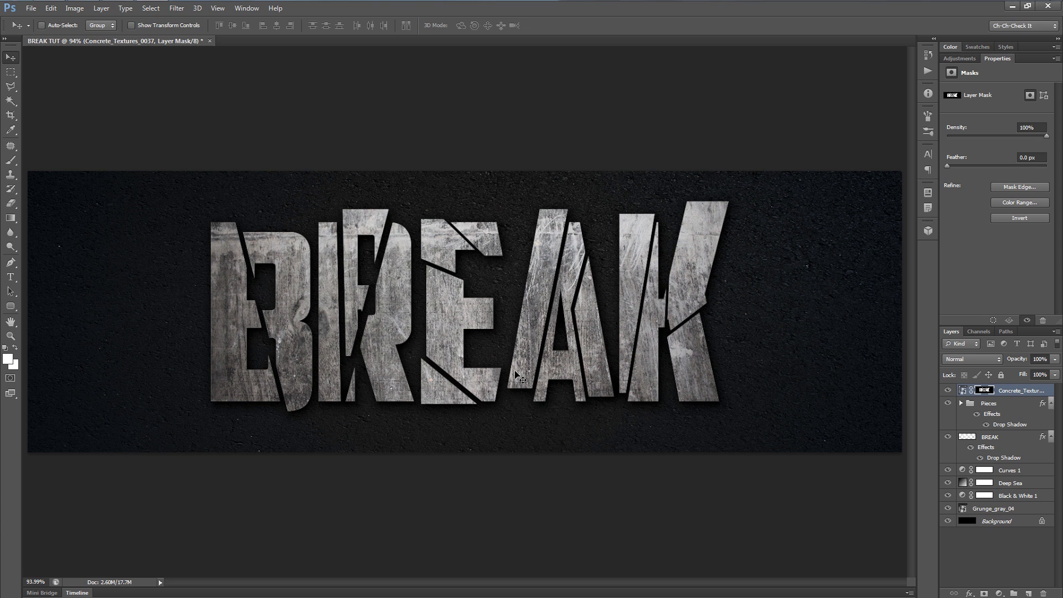
{"action": "scroll", "coordinate": [575, 314], "scroll_direction": "up", "scroll_amount": 3}
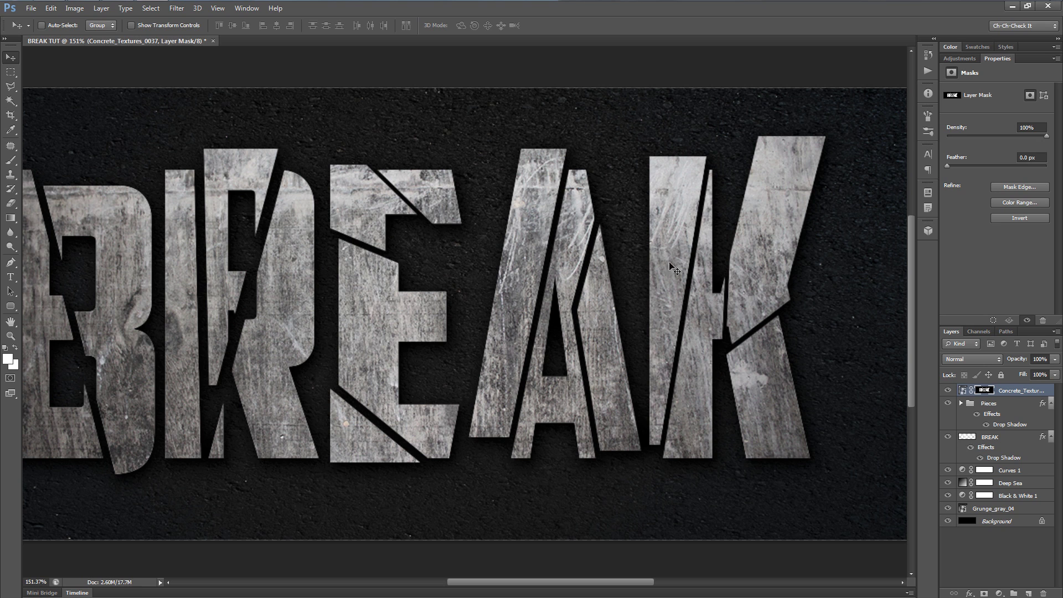
{"action": "key", "text": "ctrl+0"}
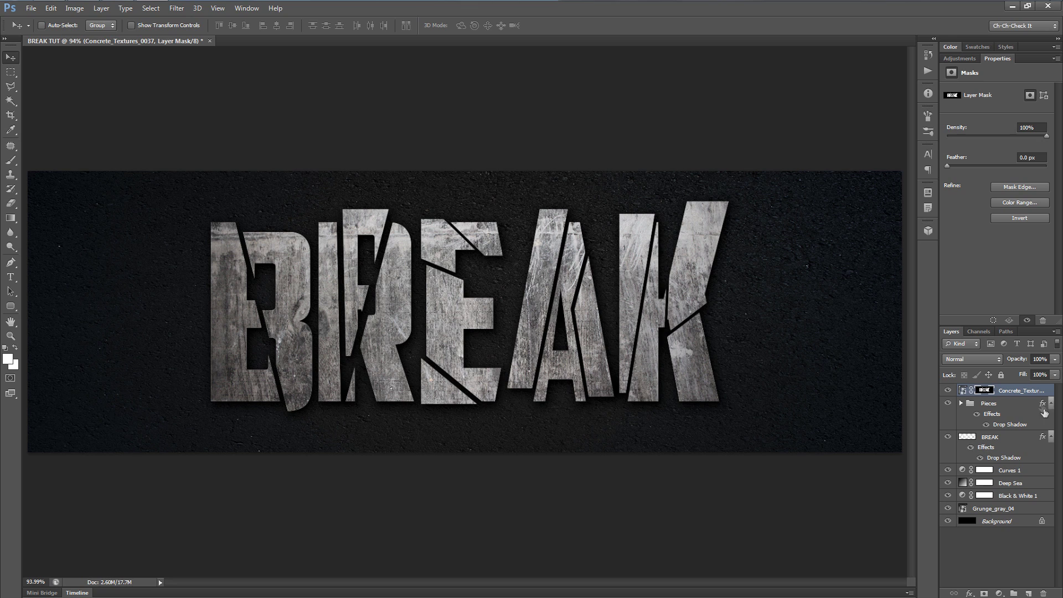
- Place the masked concrete texture layer between the Pieces group and the BREAK layer, and set the Pieces group's fill to 0%
{"action": "left_click_drag", "start_coordinate": [1017, 392], "coordinate": [1017, 434]}
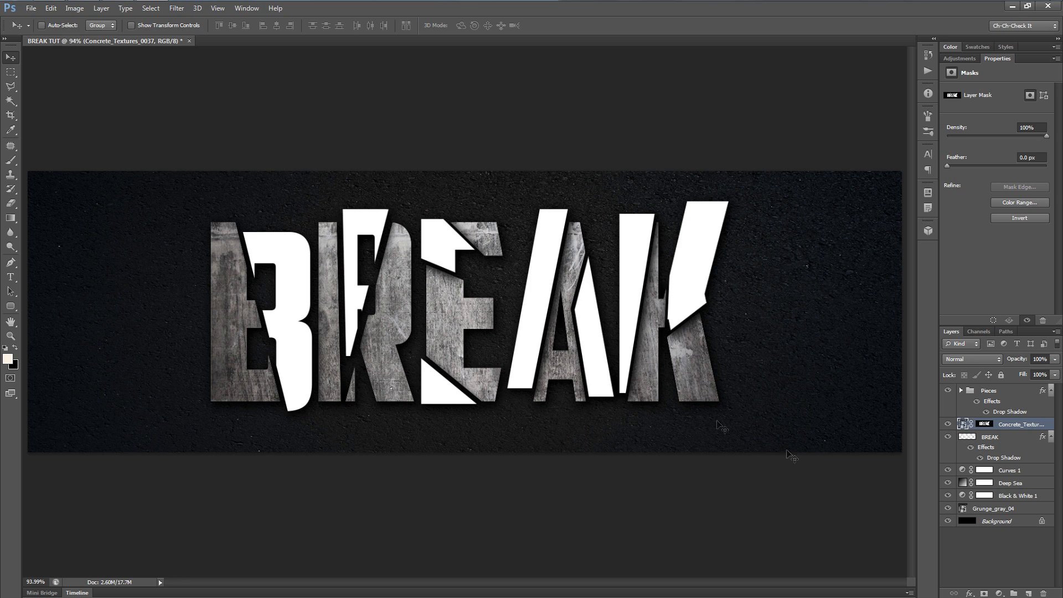
{"action": "left_click", "coordinate": [995, 392]}
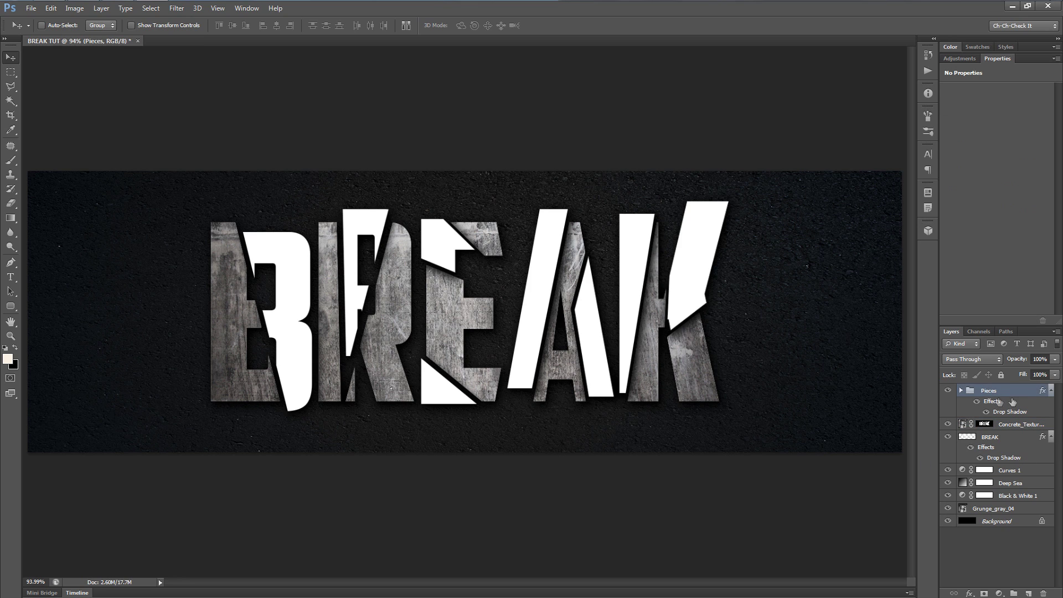
{"action": "left_click_drag", "start_coordinate": [1025, 376], "coordinate": [906, 380]}
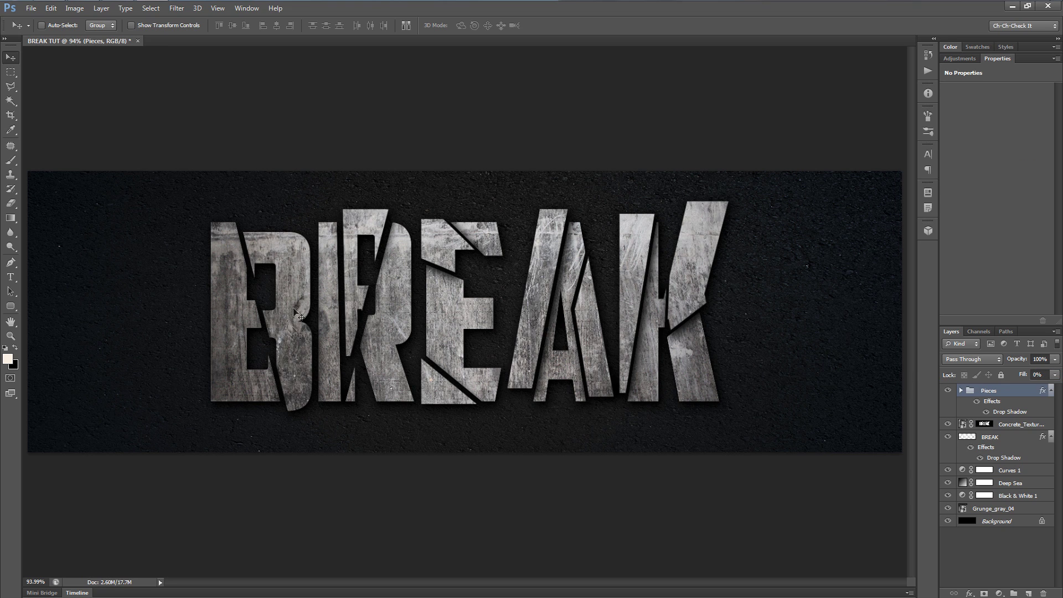
{"action": "scroll", "coordinate": [308, 379], "scroll_direction": "up", "scroll_amount": 3, "text": "alt"}
{"action": "left_click_drag", "start_coordinate": [689, 429], "coordinate": [612, 424]}
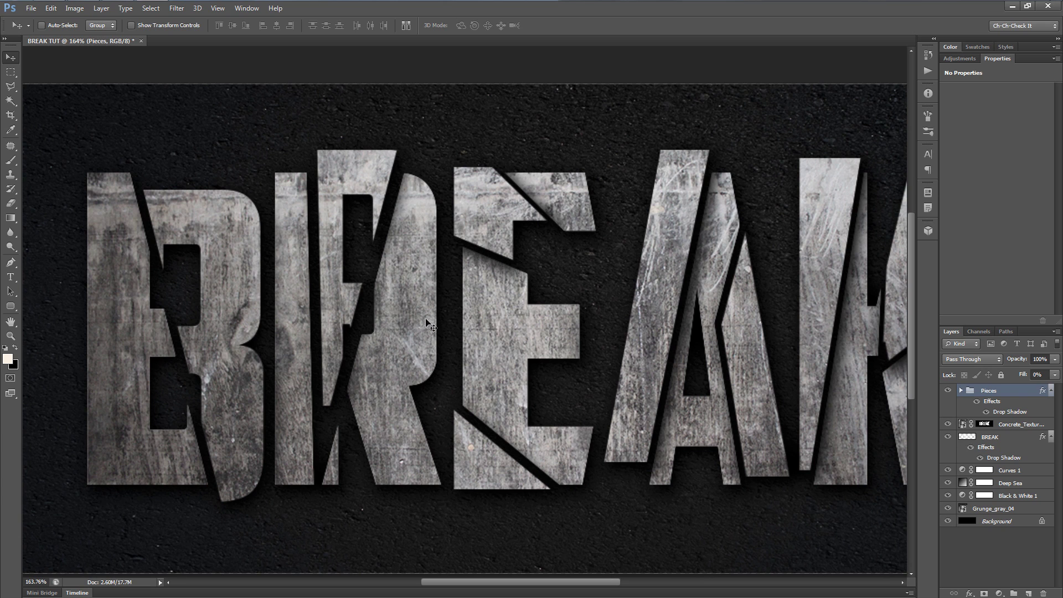
{"action": "key", "text": "ctrl+0"}
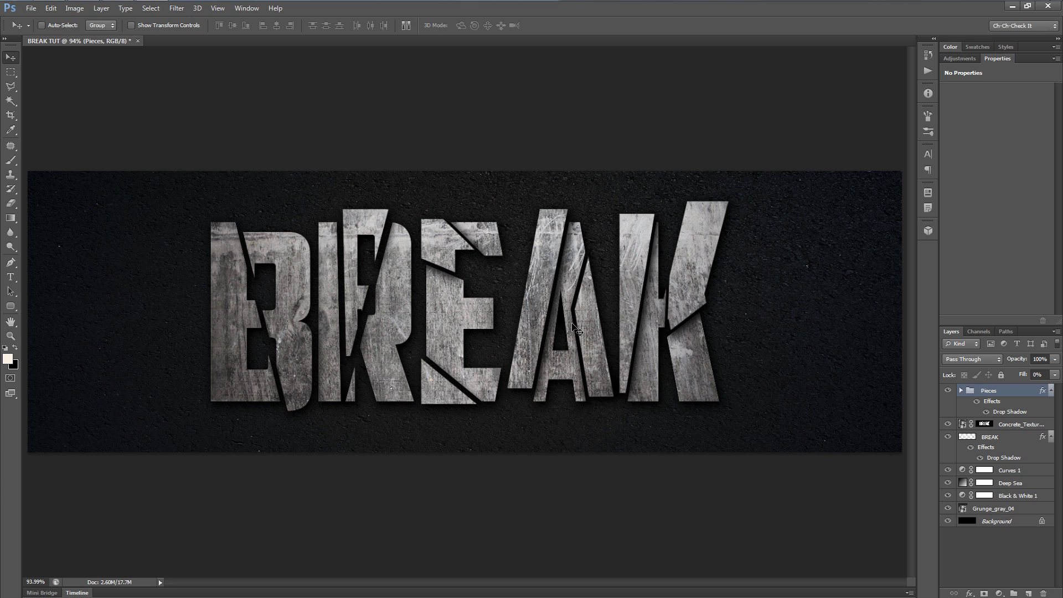
- Add a Curves adjustment clipped to the concrete texture and shape a contrast S-curve, with the shadow point at input 92, output 59
{"action": "left_click", "coordinate": [1017, 427]}
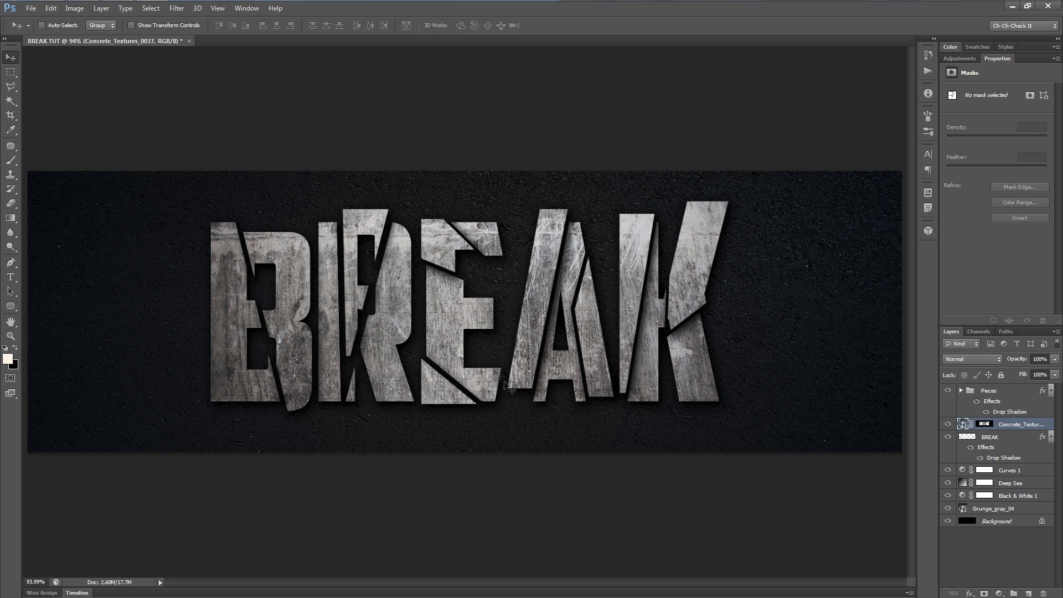
{"action": "left_click", "coordinate": [959, 59]}
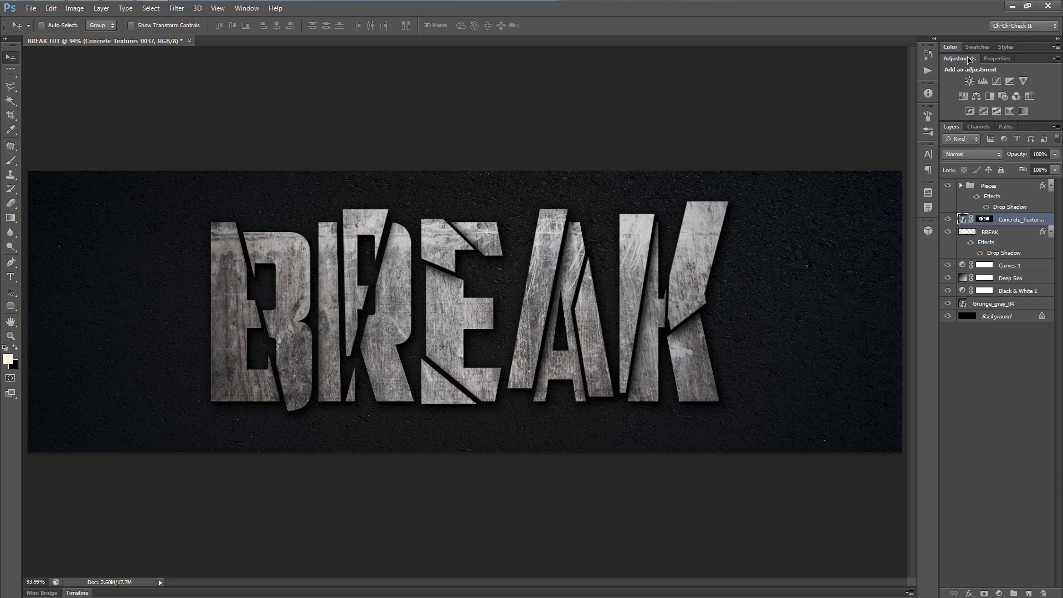
{"action": "left_click", "coordinate": [997, 82]}
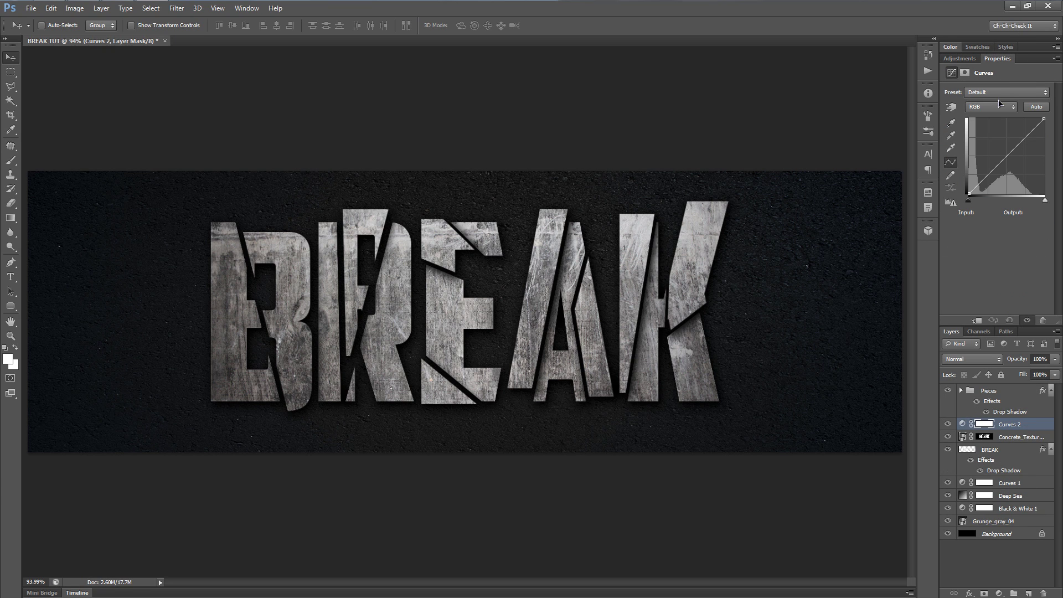
{"action": "left_click", "coordinate": [977, 321]}
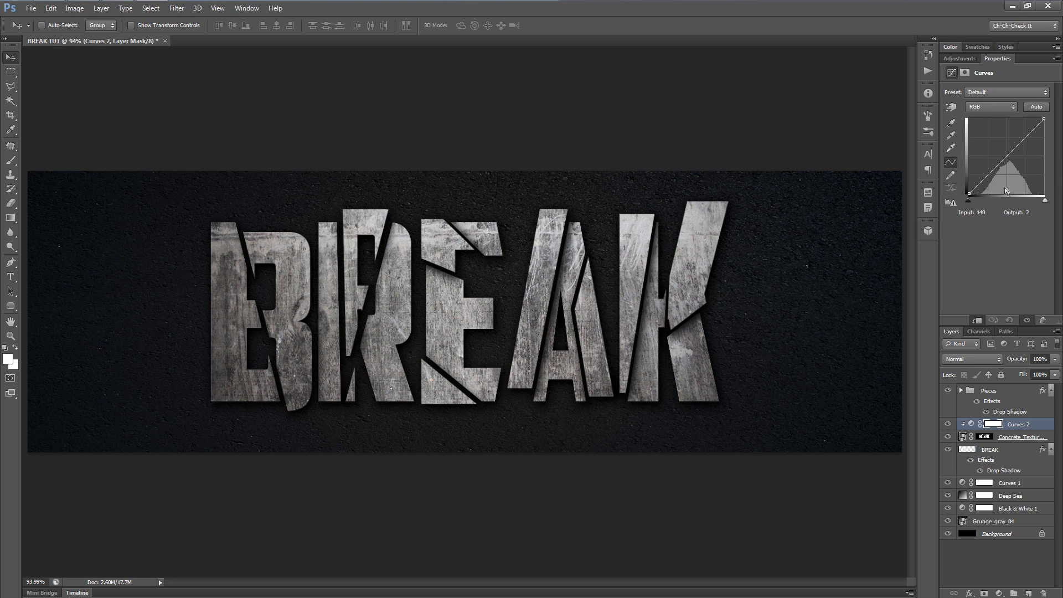
{"action": "left_click_drag", "start_coordinate": [991, 173], "coordinate": [1018, 146]}
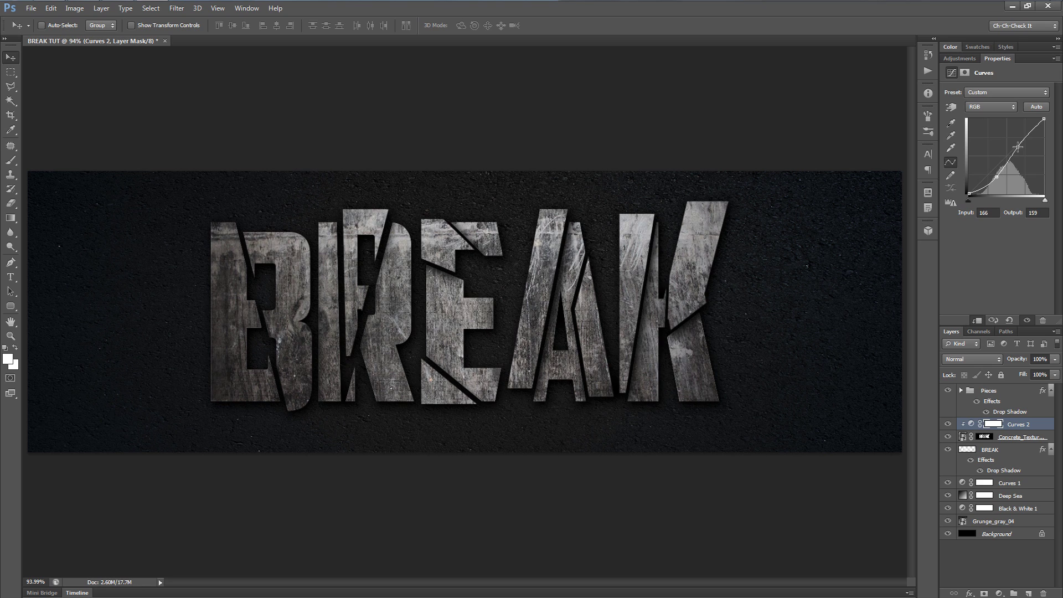
{"action": "left_click", "coordinate": [996, 175]}
{"action": "left_click_drag", "start_coordinate": [1020, 146], "coordinate": [1020, 143]}
{"action": "left_click_drag", "start_coordinate": [996, 175], "coordinate": [997, 176]}
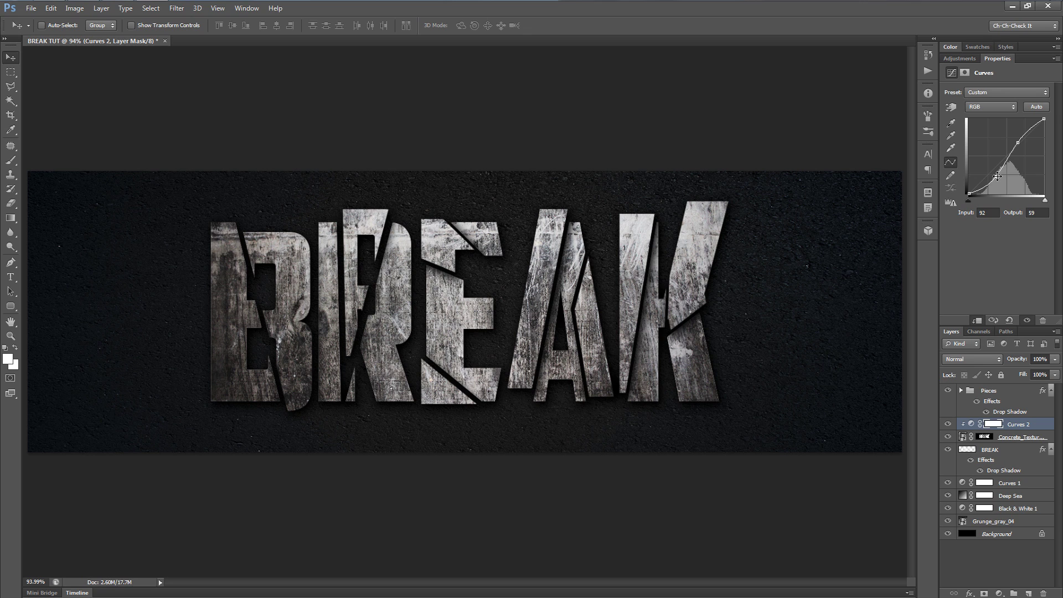
- Compare the lettering with and without the concrete texture and its clipped Curves adjustment
{"action": "left_click", "coordinate": [948, 437]}
{"action": "left_click", "coordinate": [948, 437]}
{"action": "left_click", "coordinate": [948, 424]}
{"action": "left_click", "coordinate": [948, 424]}
{"action": "left_click", "coordinate": [948, 424]}
{"action": "left_click", "coordinate": [948, 424]}
{"action": "left_click", "coordinate": [948, 425]}
- Add a Satin effect to the concrete texture layer and set its color to brown 644215
{"action": "left_click", "coordinate": [1016, 440]}
{"action": "left_click", "coordinate": [969, 593]}
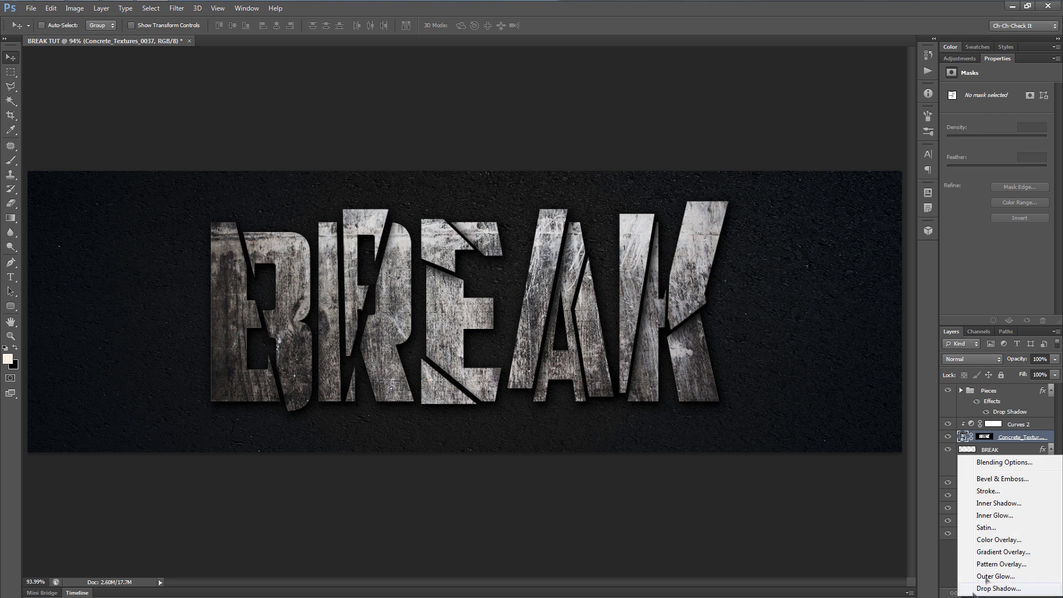
{"action": "left_click", "coordinate": [986, 527]}
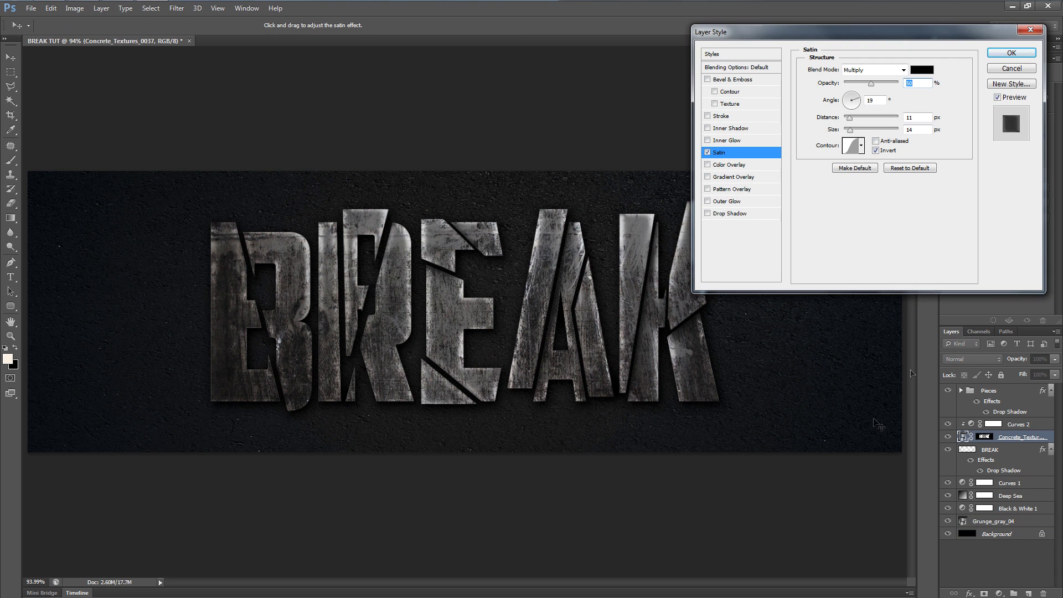
{"action": "left_click", "coordinate": [919, 71]}
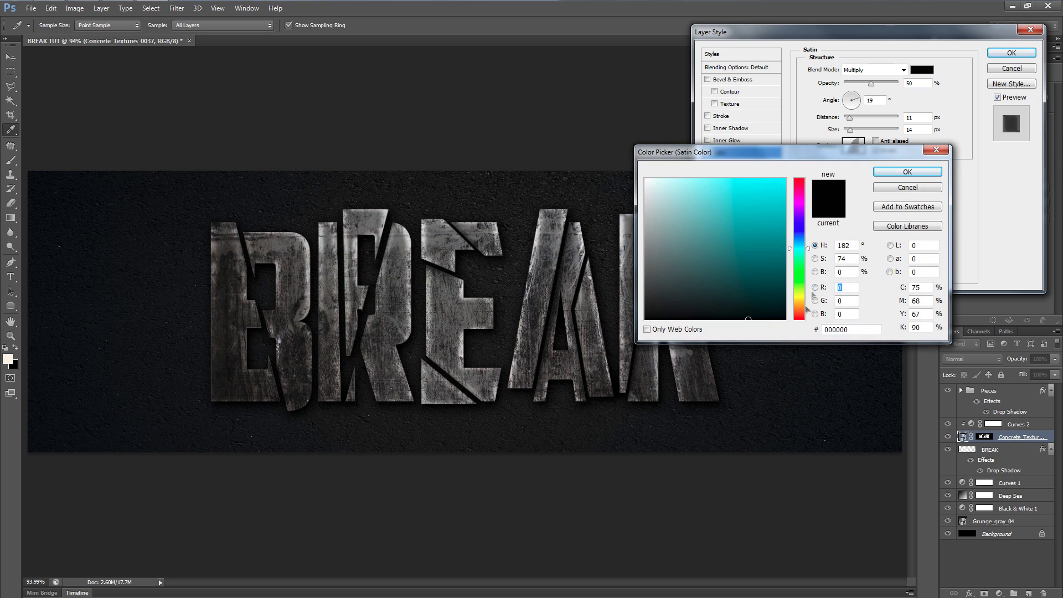
{"action": "left_click_drag", "start_coordinate": [737, 223], "coordinate": [756, 264]}
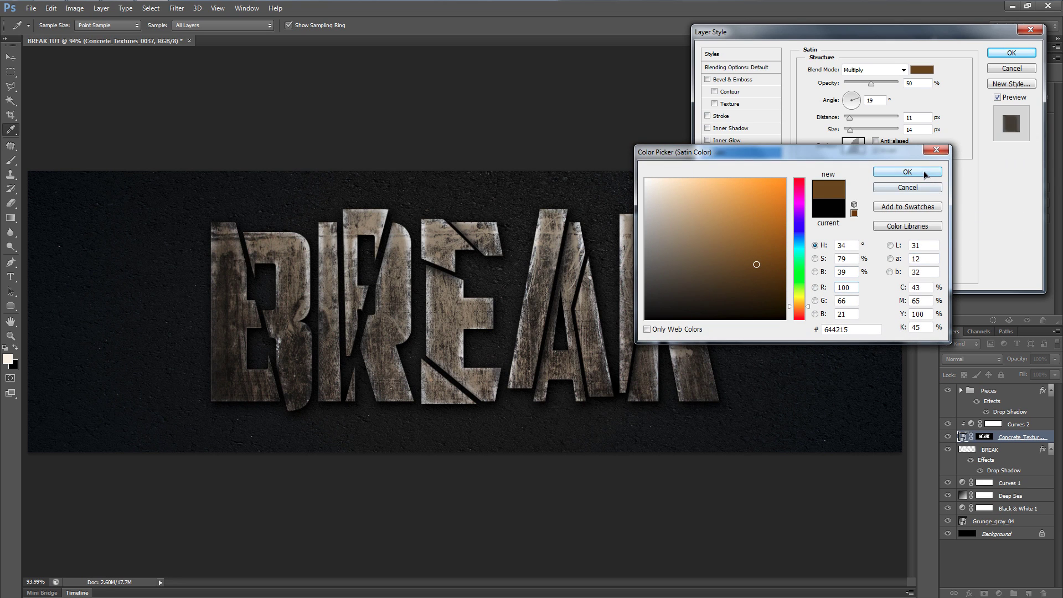
{"action": "left_click", "coordinate": [907, 171]}
- Set the Satin effect to Color Burn at 30% opacity, 124° angle, 27 px distance and 38 px size, and apply it
{"action": "left_click", "coordinate": [884, 70]}
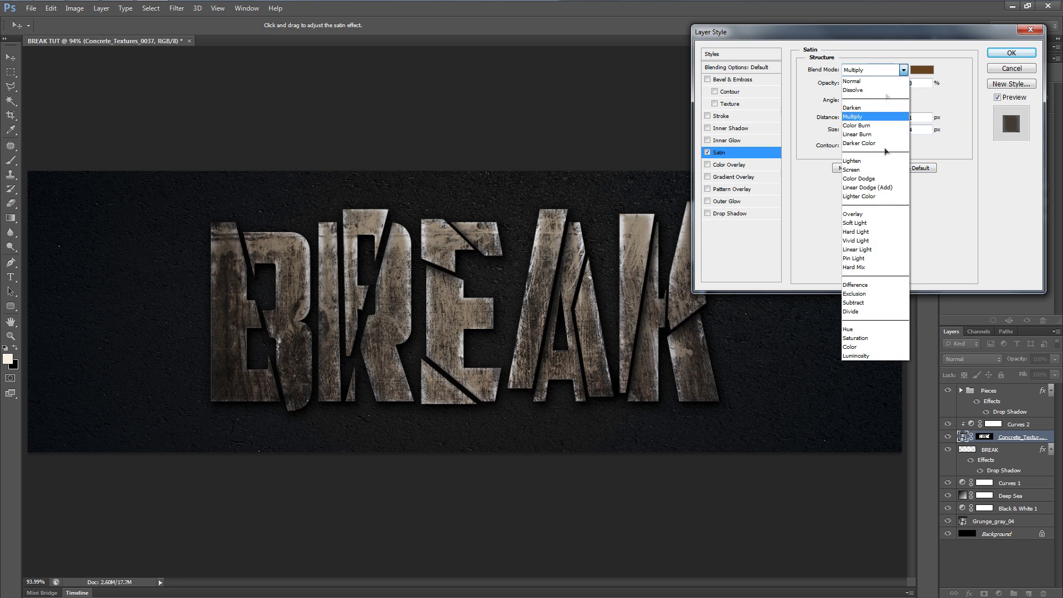
{"action": "left_click", "coordinate": [879, 127]}
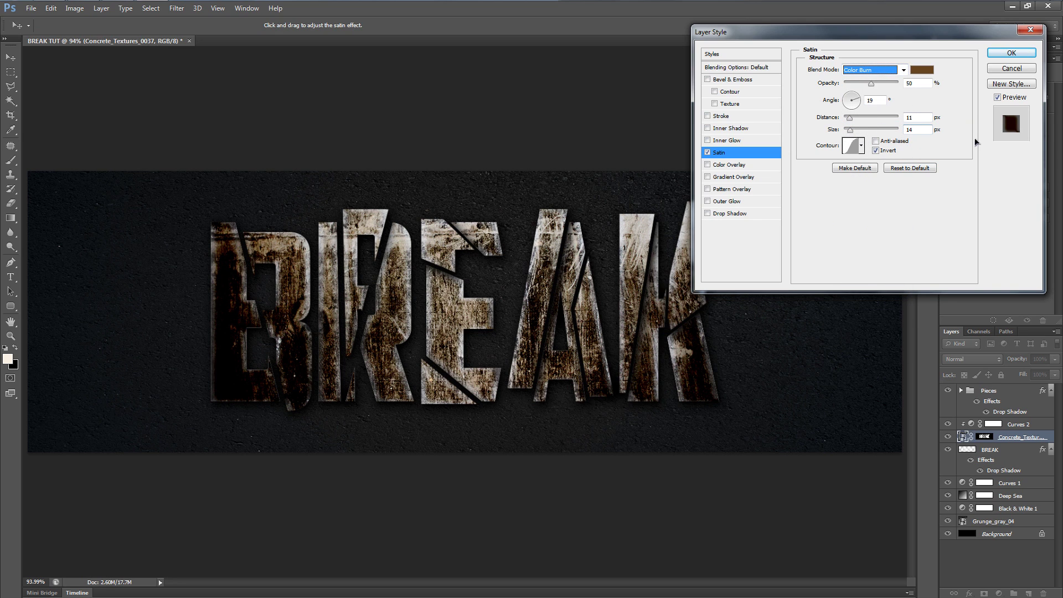
{"action": "left_click_drag", "start_coordinate": [871, 83], "coordinate": [861, 87]}
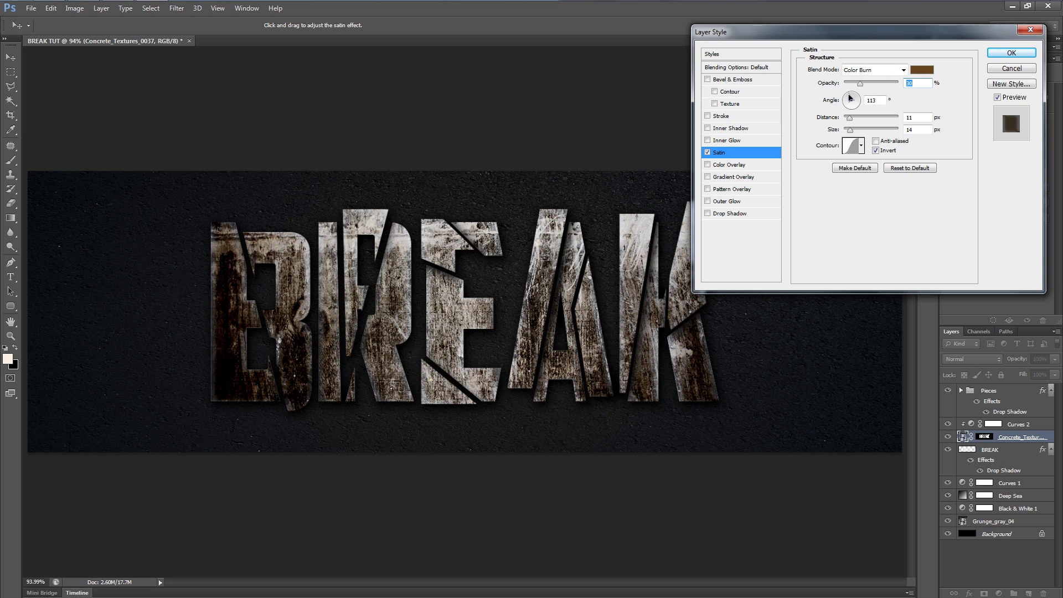
{"action": "mouse_move", "coordinate": [849, 118]}
{"action": "left_mouse_down"}
{"action": "mouse_move", "coordinate": [857, 132]}
{"action": "mouse_move", "coordinate": [876, 122]}
{"action": "mouse_move", "coordinate": [850, 121]}
{"action": "mouse_move", "coordinate": [855, 131]}
{"action": "left_mouse_up"}
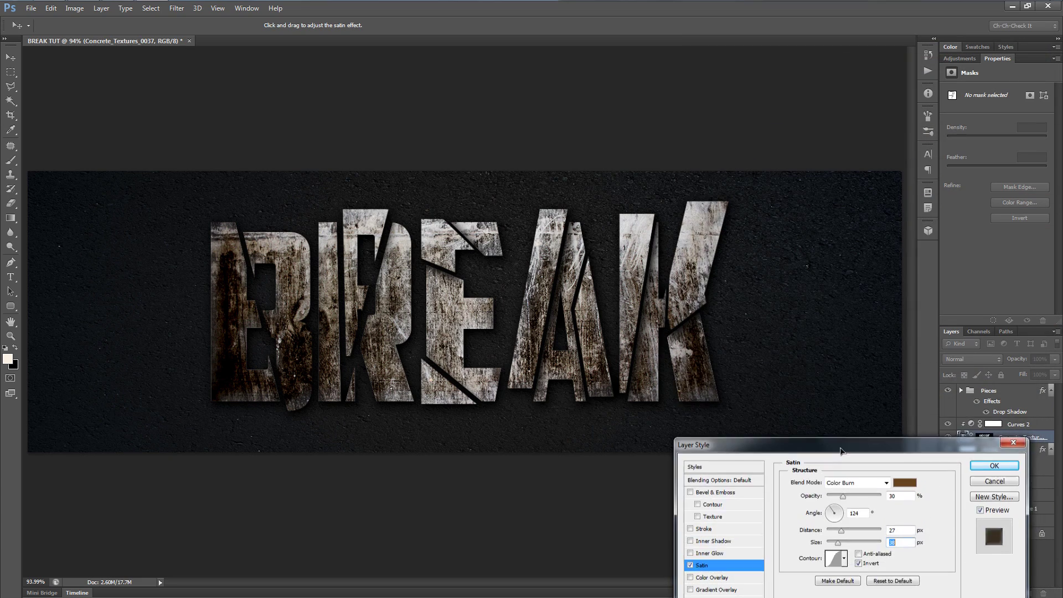
{"action": "left_click_drag", "start_coordinate": [855, 440], "coordinate": [841, 69]}
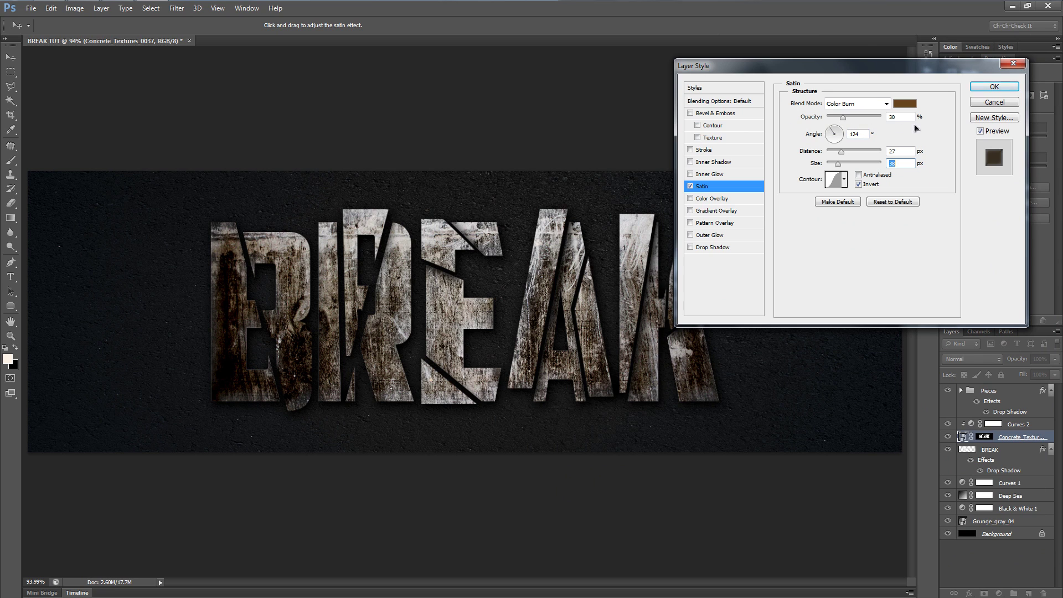
{"action": "left_click", "coordinate": [904, 103]}
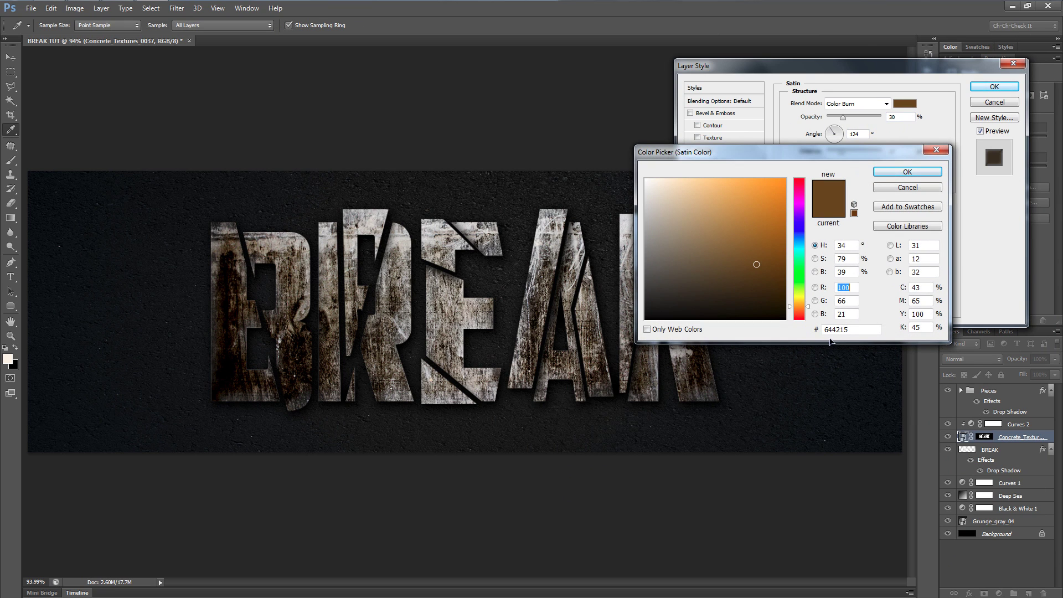
{"action": "left_click", "coordinate": [922, 171]}
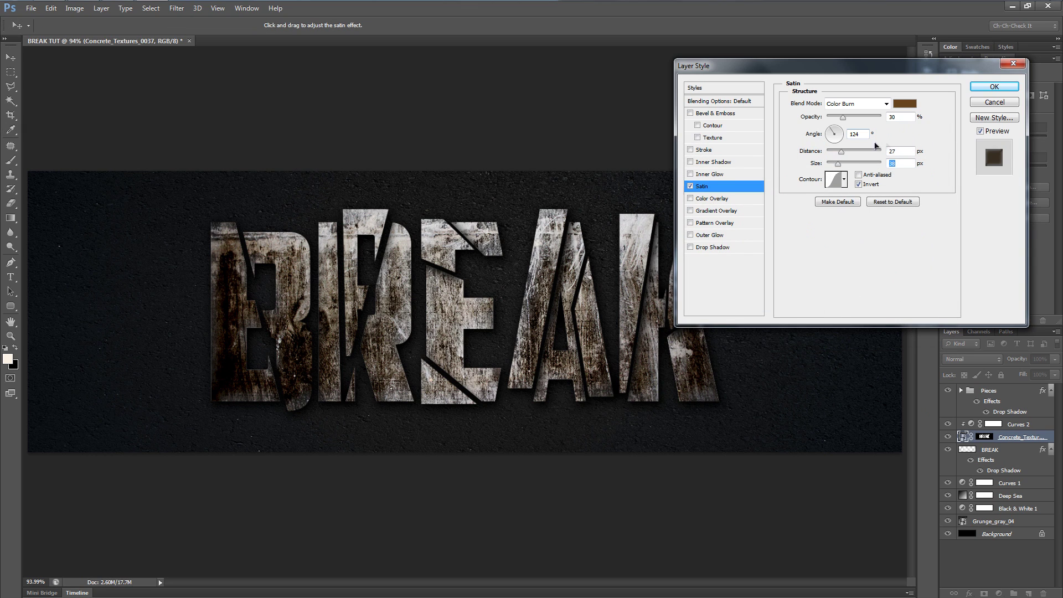
{"action": "left_click", "coordinate": [910, 151]}
{"action": "left_click", "coordinate": [994, 87]}
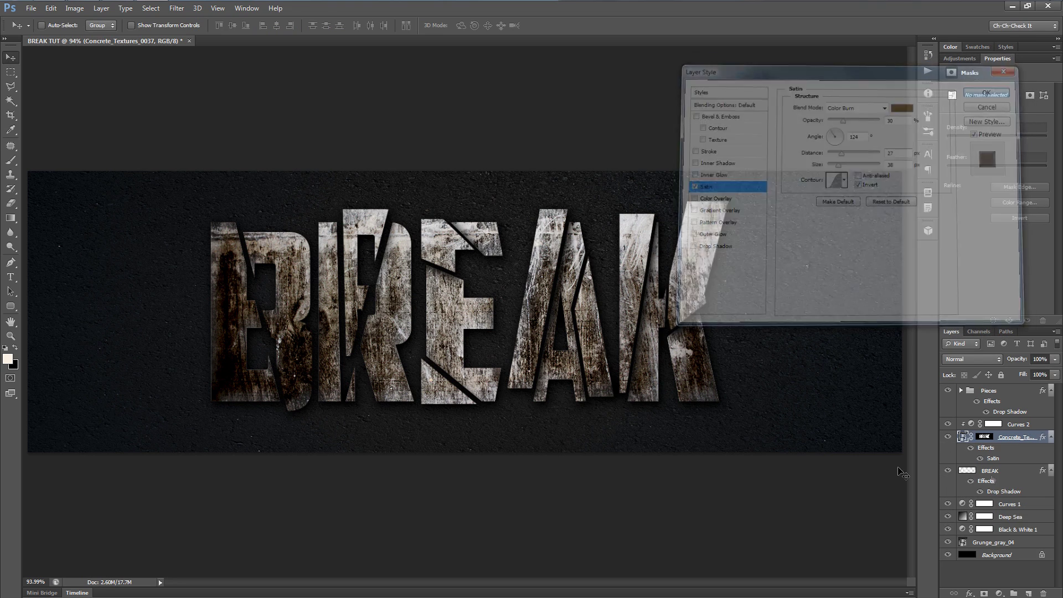
- Collapse the effects lists of the concrete texture, BREAK and Pieces entries, leaving the Pieces group selected
{"action": "left_click", "coordinate": [1051, 439]}
{"action": "left_click", "coordinate": [1051, 450]}
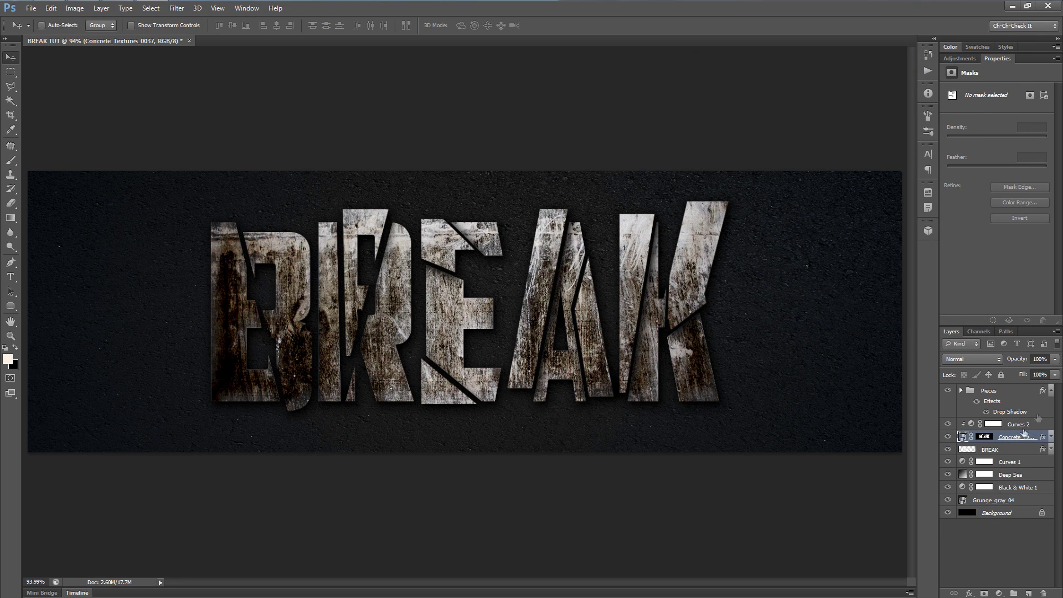
{"action": "left_click", "coordinate": [1037, 392]}
{"action": "left_click", "coordinate": [1050, 391]}
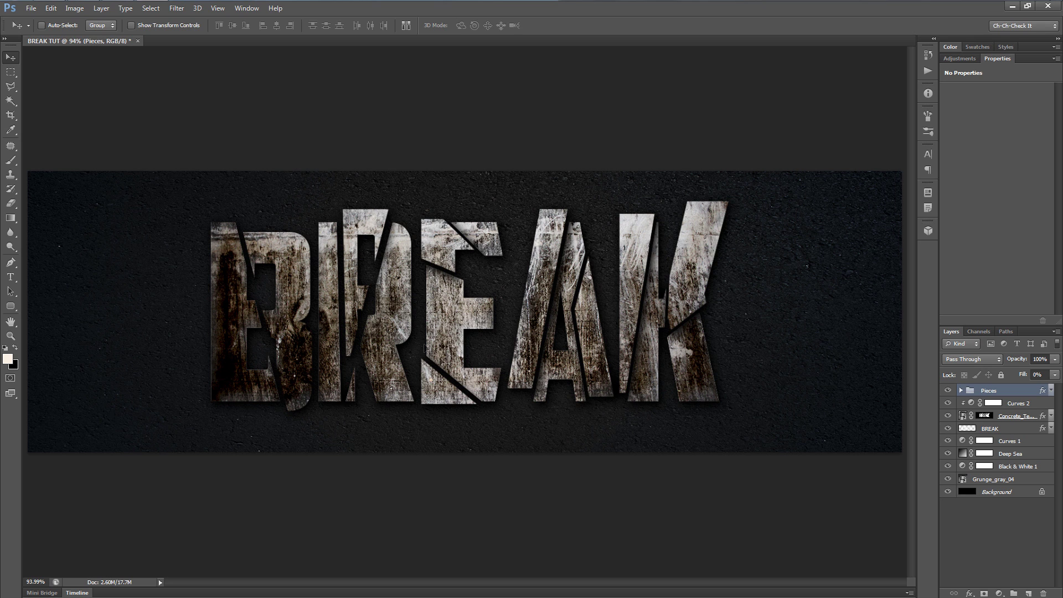
- Copy the Smashed-Glass.jpg image from Chrome and paste it as a new top layer in the Photoshop BREAK TUT document
{"action": "left_click", "coordinate": [49, 12]}
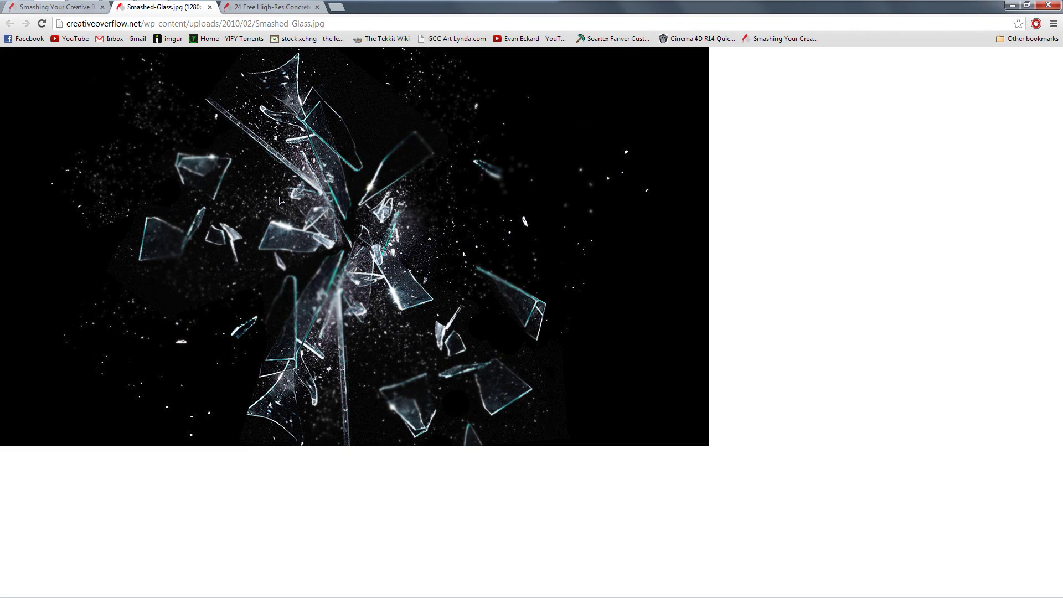
{"action": "right_click", "coordinate": [326, 152]}
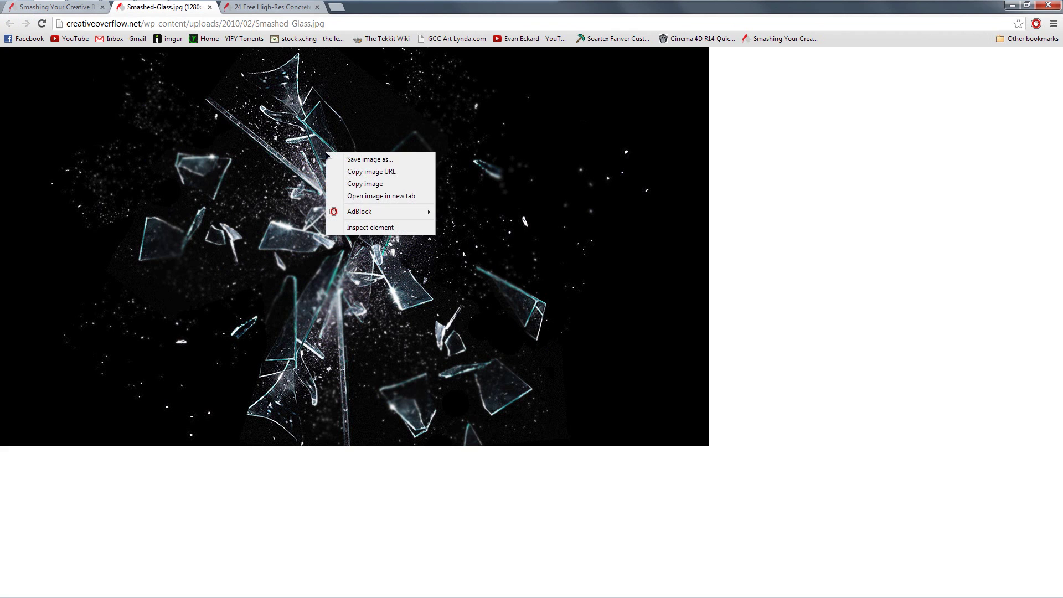
{"action": "left_click", "coordinate": [373, 188]}
{"action": "mouse_move", "coordinate": [197, 21]}
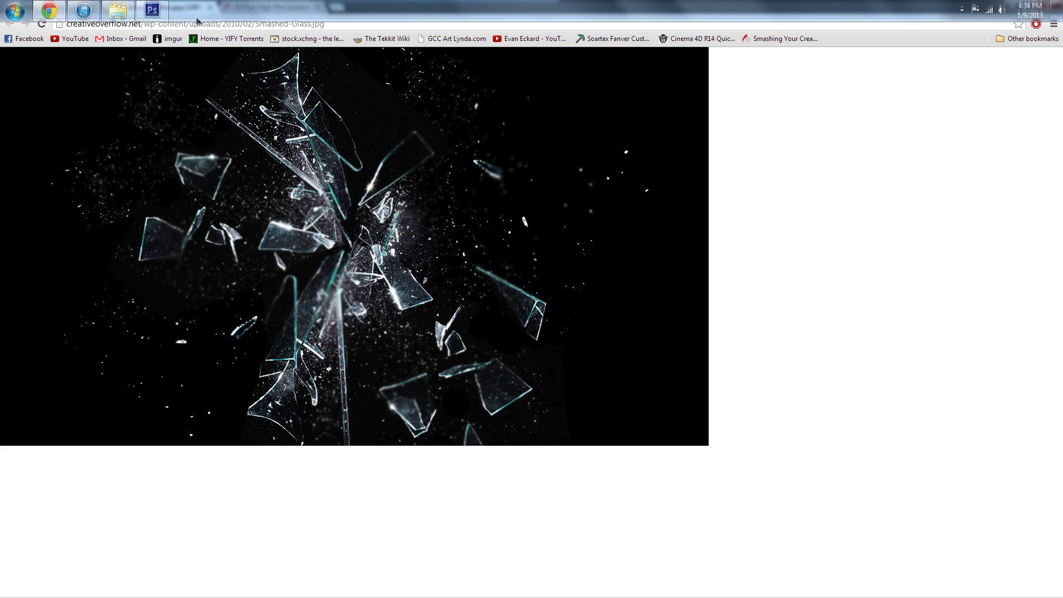
{"action": "left_click", "coordinate": [153, 10]}
{"action": "left_click", "coordinate": [51, 8]}
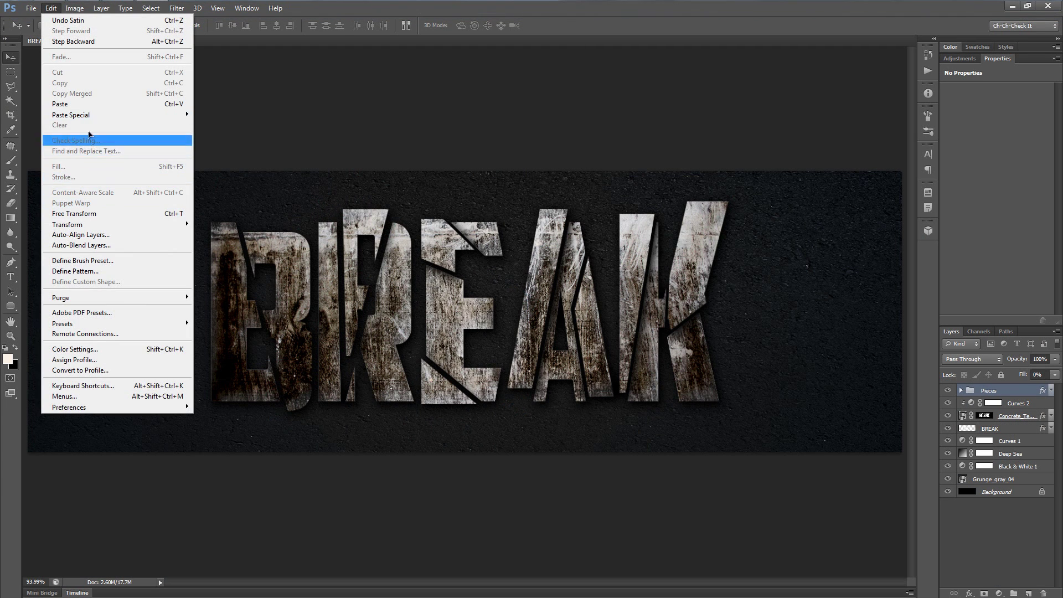
{"action": "left_click", "coordinate": [61, 104]}
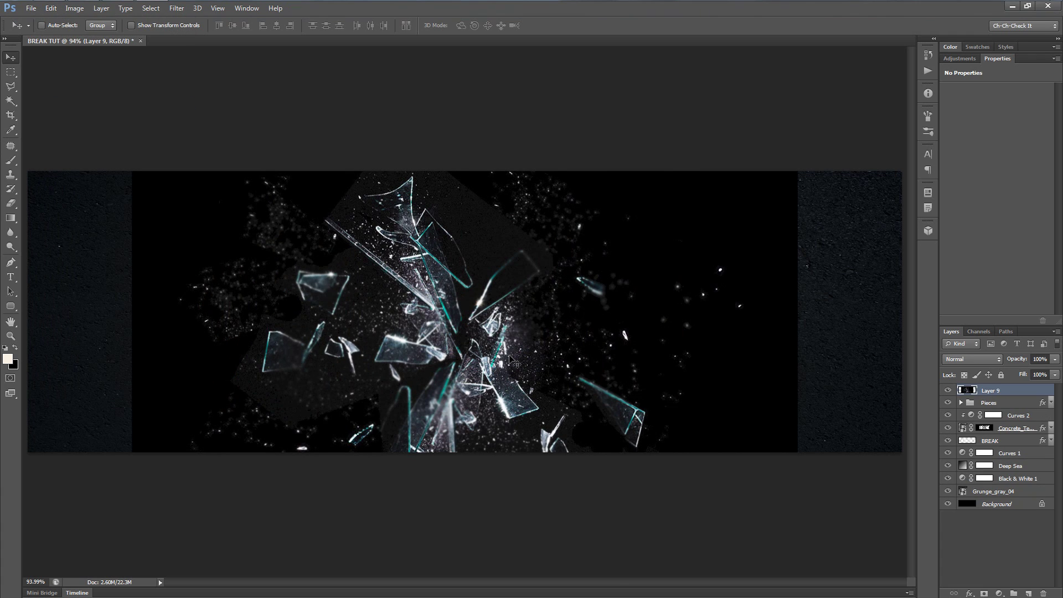
- Move the pasted glass layer slightly upward and set its blend mode to Linear Dodge (Add)
{"action": "left_click_drag", "start_coordinate": [508, 354], "coordinate": [507, 328]}
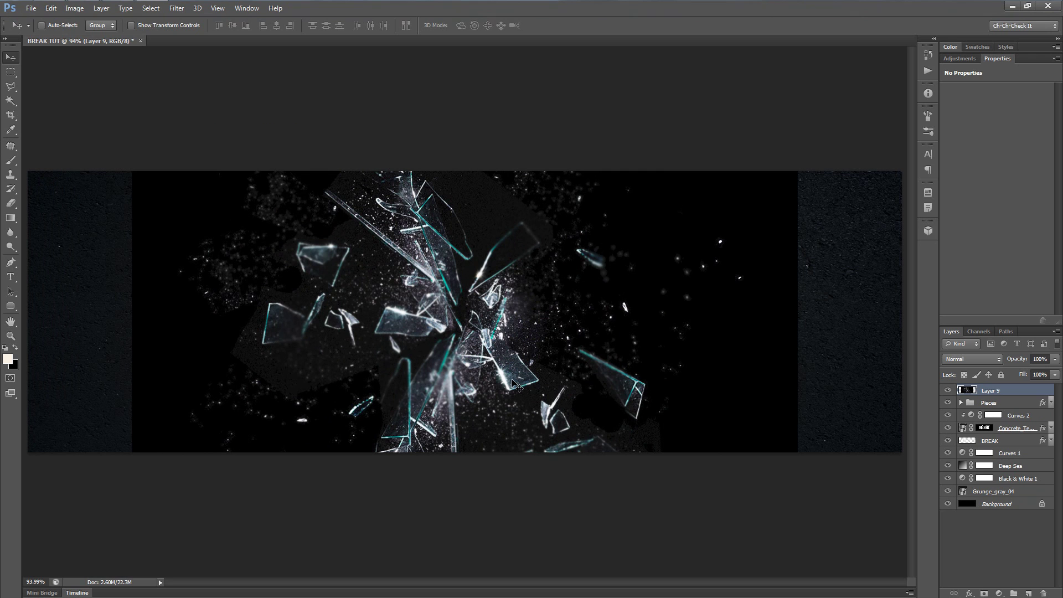
{"action": "left_click", "coordinate": [980, 358]}
{"action": "left_click", "coordinate": [977, 186]}
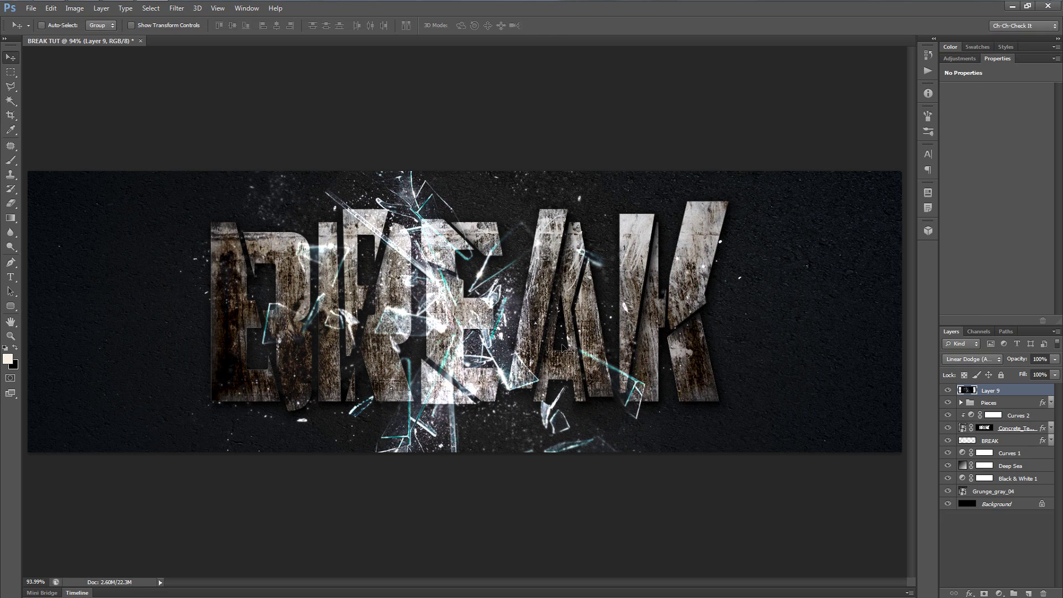
- Scale the glass layer to about 87% and nudge it upward over the lettering
{"action": "key", "text": "ctrl+t"}
{"action": "left_click_drag", "start_coordinate": [801, 519], "coordinate": [757, 495]}
{"action": "key", "text": "Up"}
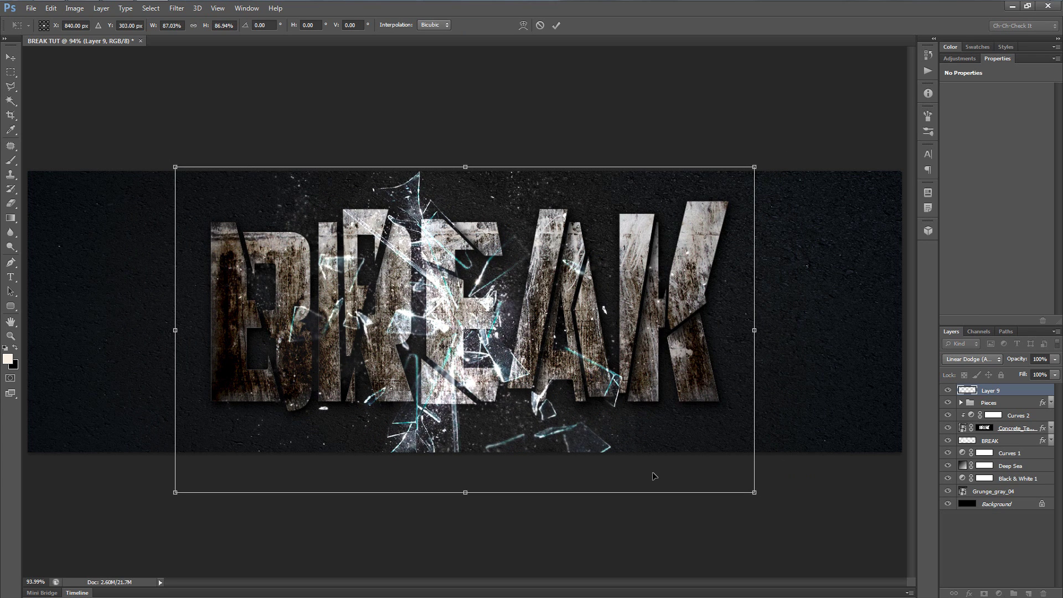
{"action": "key", "text": "shift+Up"}
{"action": "key", "text": "Return"}
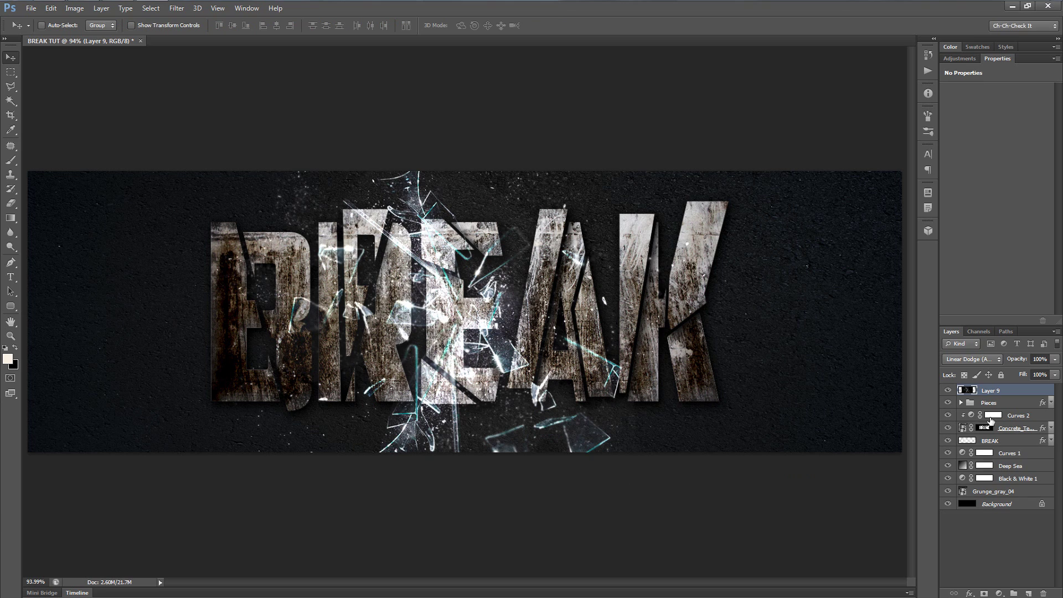
- Duplicate the glass layer, enlarge it to about 113%, rotate it about 59° and place it at the banner's upper-left edge
{"action": "key", "text": "ctrl+j"}
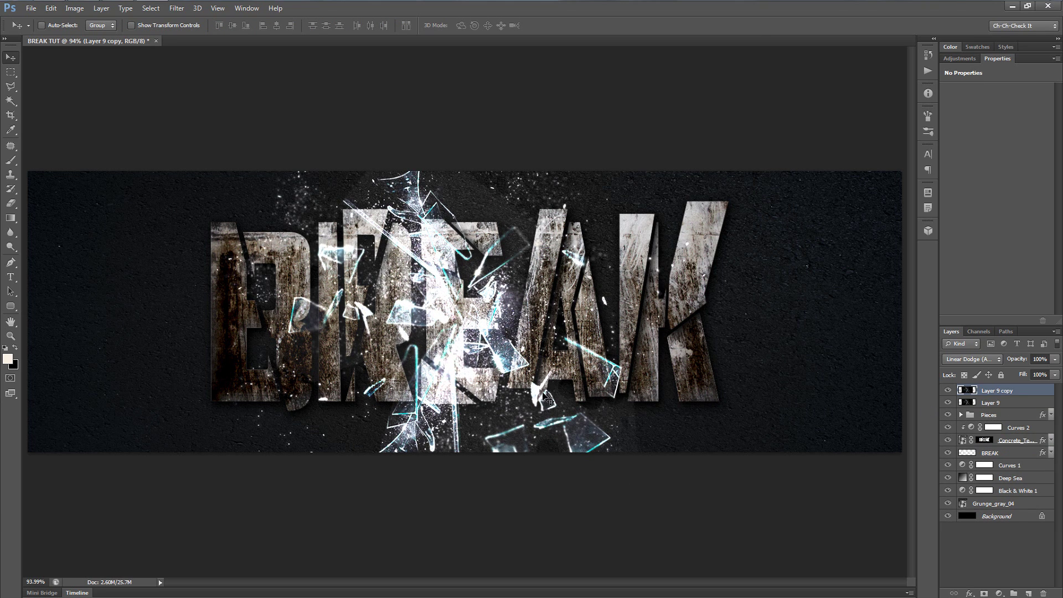
{"action": "key", "text": "ctrl+t"}
{"action": "scroll", "coordinate": [525, 363], "scroll_direction": "down", "scroll_amount": 4}
{"action": "scroll", "coordinate": [525, 360], "scroll_direction": "up", "scroll_amount": 1}
{"action": "left_click_drag", "start_coordinate": [600, 400], "coordinate": [311, 278]}
{"action": "left_click_drag", "start_coordinate": [379, 314], "coordinate": [598, 157]}
{"action": "left_click_drag", "start_coordinate": [417, 460], "coordinate": [609, 279]}
{"action": "left_click_drag", "start_coordinate": [542, 432], "coordinate": [482, 422]}
{"action": "left_click_drag", "start_coordinate": [231, 254], "coordinate": [269, 259]}
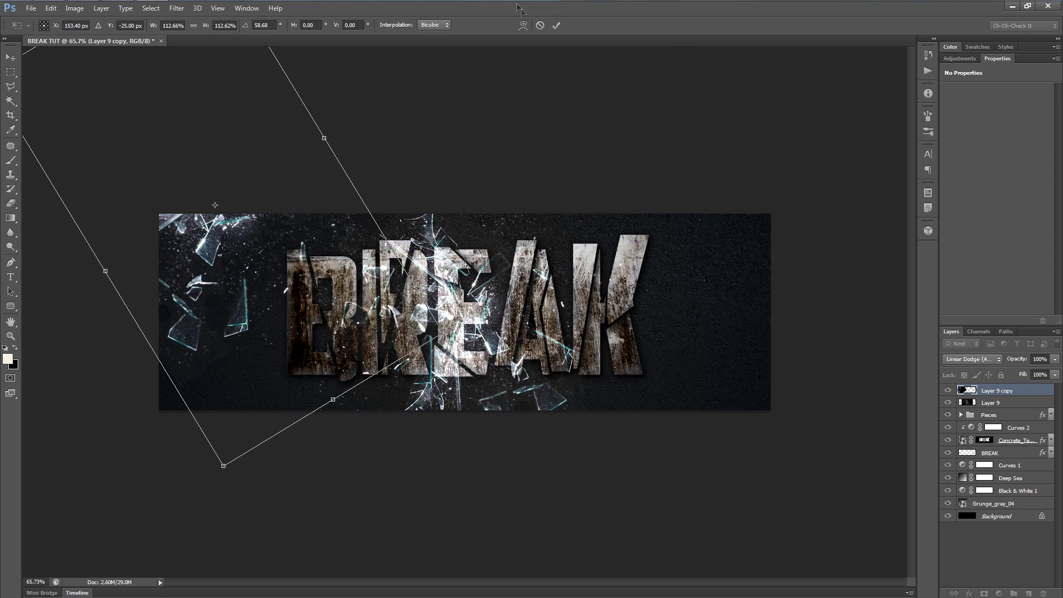
{"action": "left_click", "coordinate": [556, 25]}
{"action": "key", "text": "ctrl+0"}
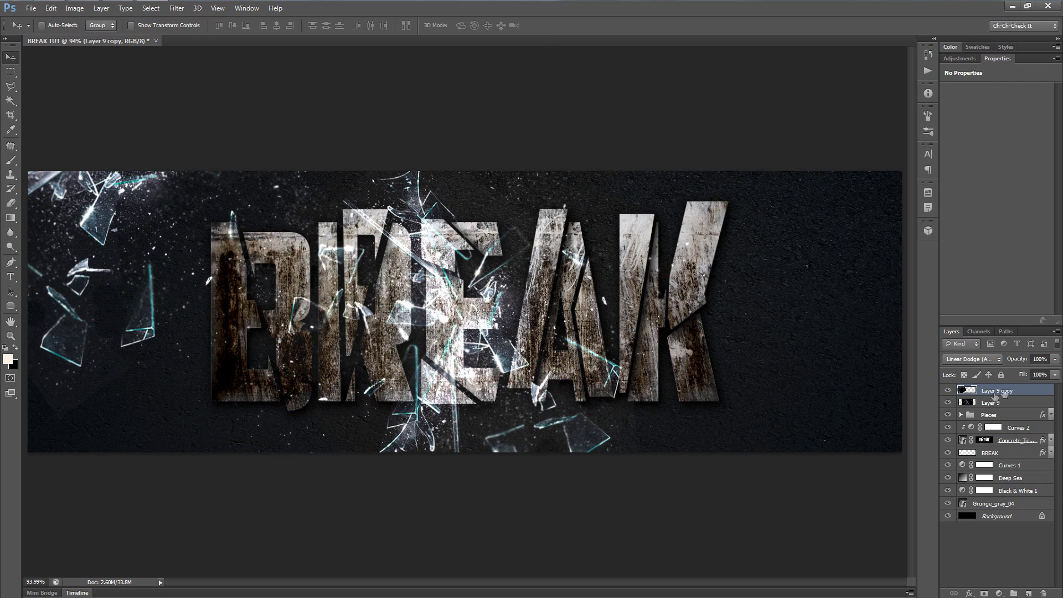
- Apply a Gaussian Blur with a 5.0-pixel radius to the duplicated glass layer
{"action": "left_click", "coordinate": [176, 8]}
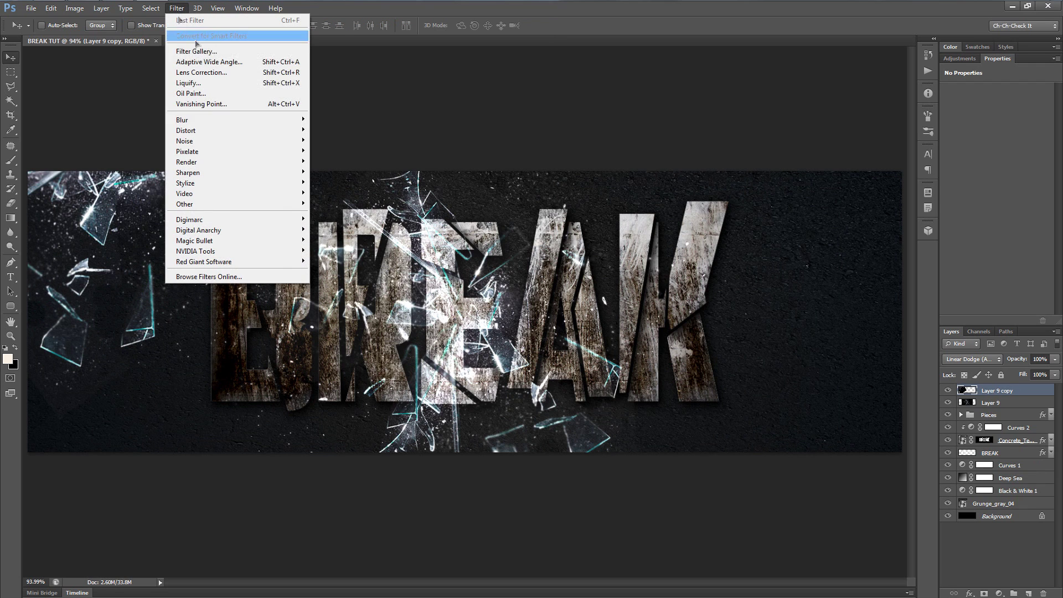
{"action": "mouse_move", "coordinate": [227, 121]}
{"action": "left_click", "coordinate": [340, 198]}
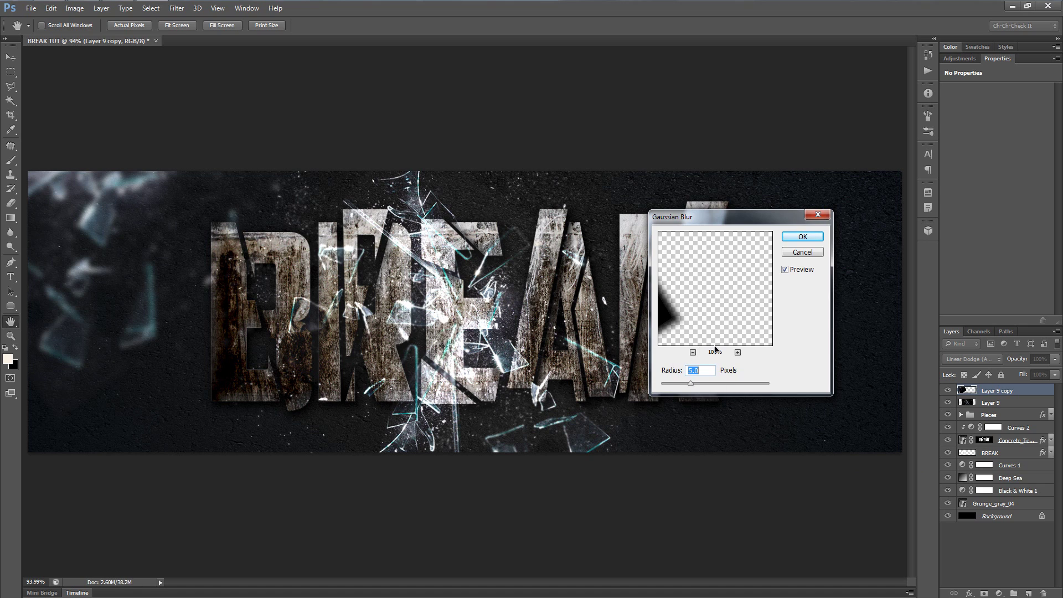
{"action": "left_click", "coordinate": [802, 236]}
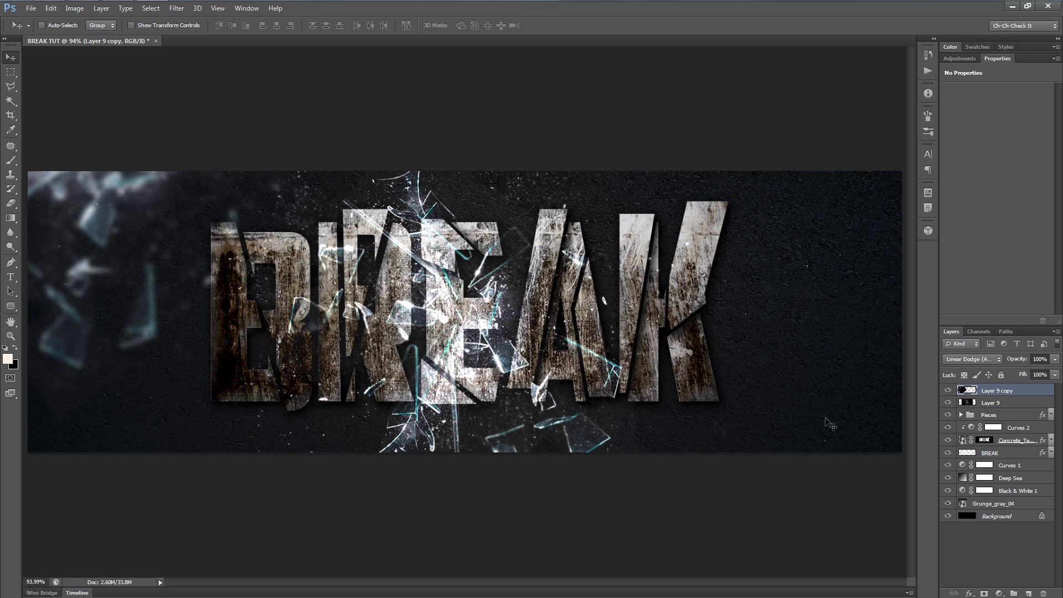
- Duplicate the blurred glass layer, then rotate and move the copy to the banner's upper-right corner
{"action": "key", "text": "ctrl+j"}
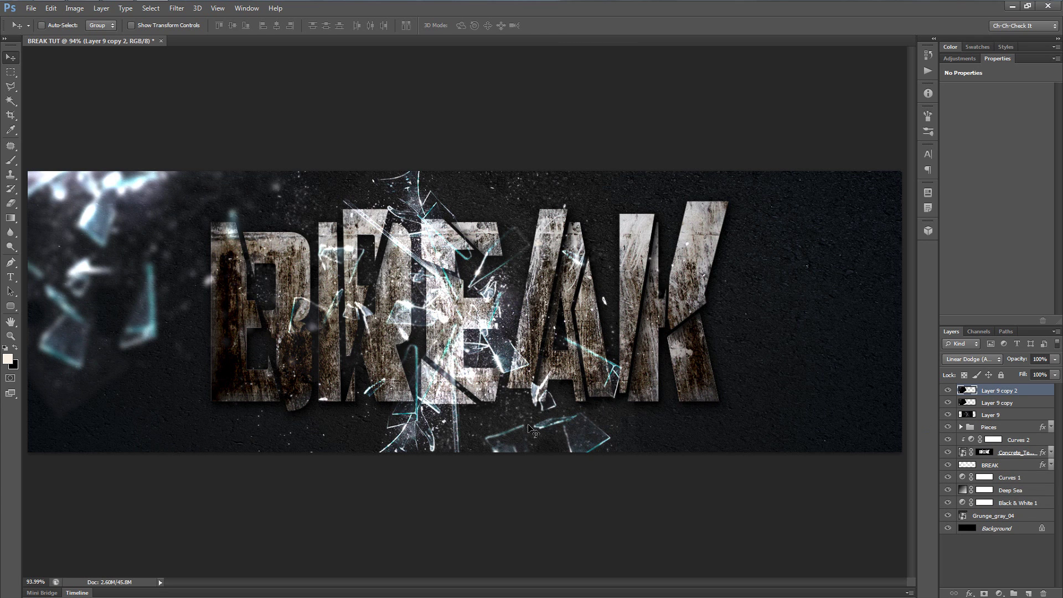
{"action": "key", "text": "ctrl+t"}
{"action": "key", "text": "ctrl+minus"}
{"action": "left_click_drag", "start_coordinate": [456, 328], "coordinate": [786, 466]}
{"action": "left_click_drag", "start_coordinate": [700, 477], "coordinate": [813, 344]}
{"action": "left_click_drag", "start_coordinate": [658, 512], "coordinate": [431, 232]}
{"action": "left_click_drag", "start_coordinate": [742, 318], "coordinate": [714, 314]}
{"action": "key", "text": "Return"}
- Duplicate the upper-right blurred glass, rotate it about -22° and move it to the banner's lower-right corner
{"action": "key", "text": "ctrl+j"}
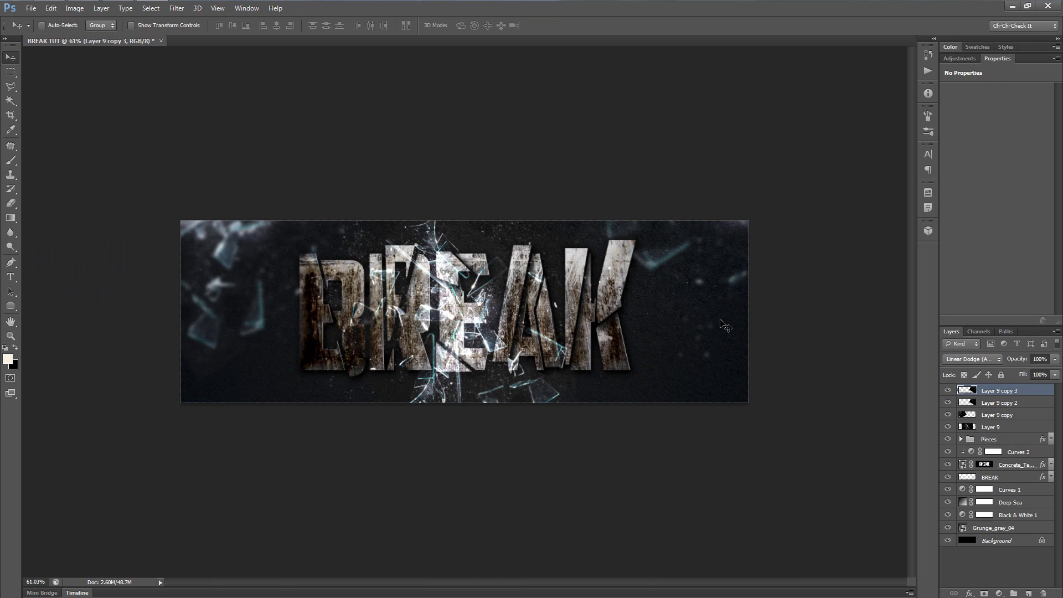
{"action": "key", "text": "ctrl+t"}
{"action": "left_click_drag", "start_coordinate": [747, 352], "coordinate": [738, 430]}
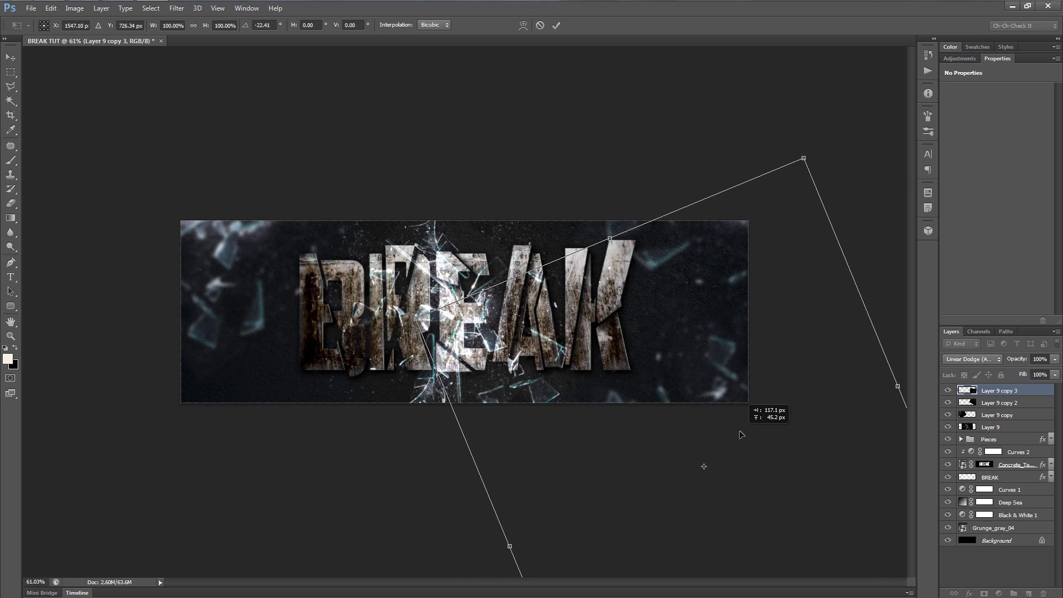
{"action": "key", "text": "Return"}
- Duplicate the lower-right blurred glass, then rotate and place the copy at the banner's lower-left corner
{"action": "key", "text": "ctrl+j"}
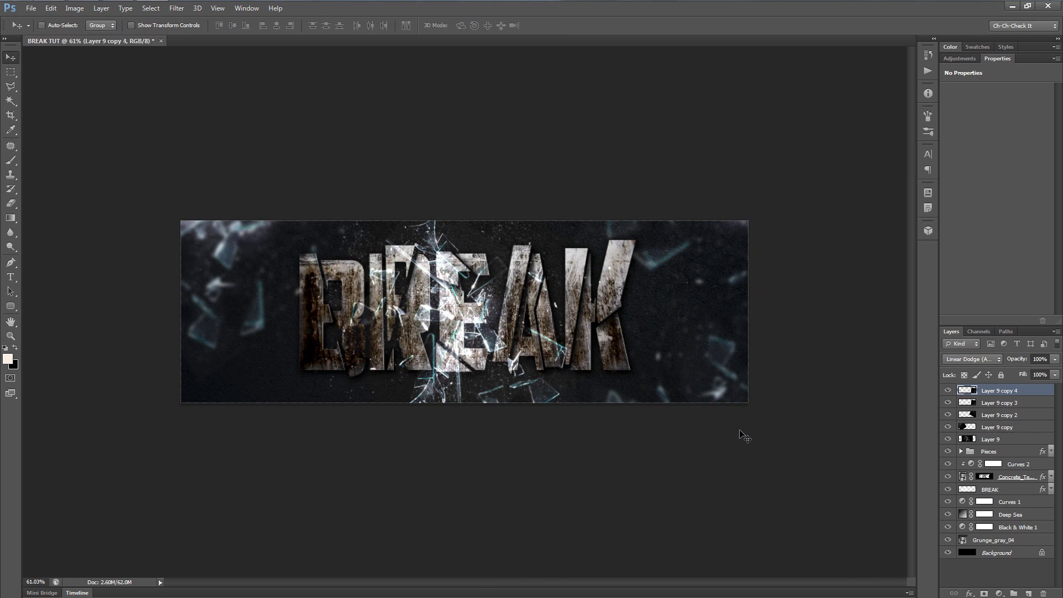
{"action": "key", "text": "ctrl+t"}
{"action": "left_click_drag", "start_coordinate": [777, 449], "coordinate": [261, 440]}
{"action": "left_click_drag", "start_coordinate": [694, 468], "coordinate": [310, 194]}
{"action": "left_click_drag", "start_coordinate": [311, 534], "coordinate": [357, 547]}
{"action": "key", "text": "Return"}
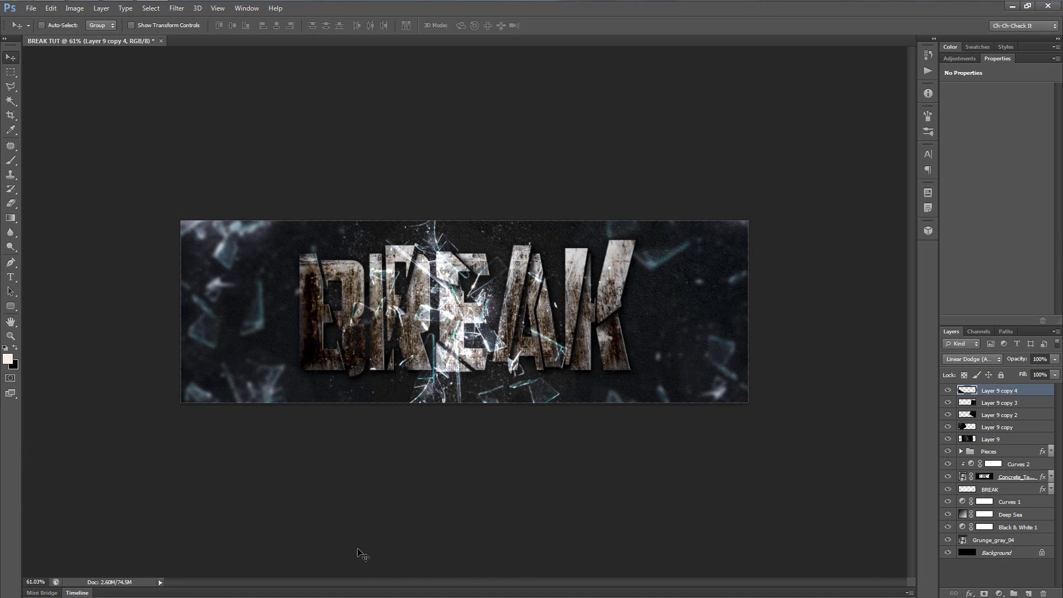
{"action": "key", "text": "ctrl+0"}
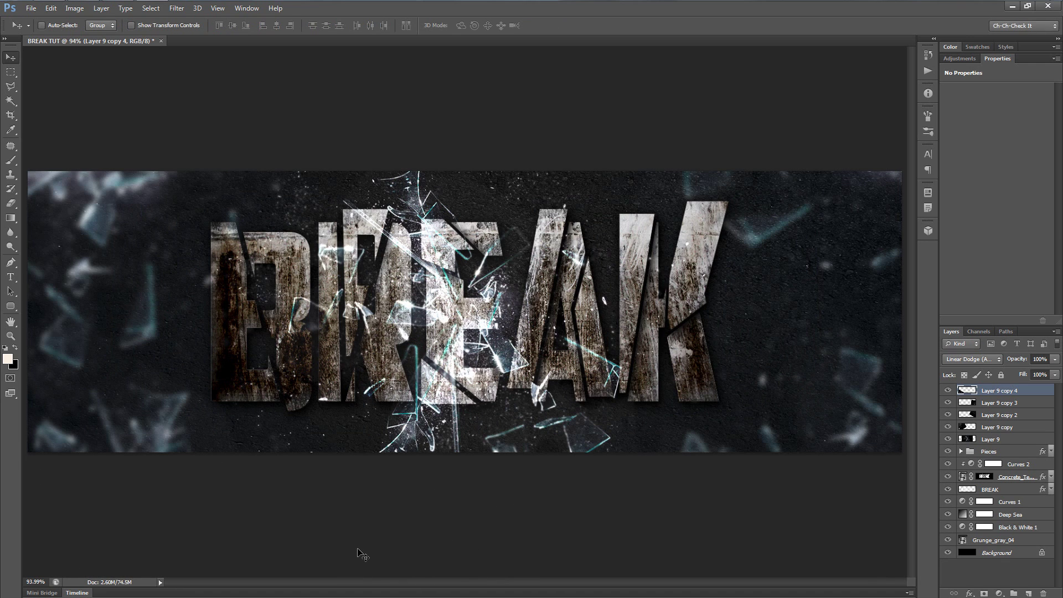
- Group all five glass layers and name the group Glass
{"action": "left_click", "coordinate": [1002, 440], "text": "shift"}
{"action": "key", "text": "ctrl+g"}
{"action": "double_click", "coordinate": [988, 390]}
{"action": "type", "text": "Glass"}
{"action": "key", "text": "Return"}
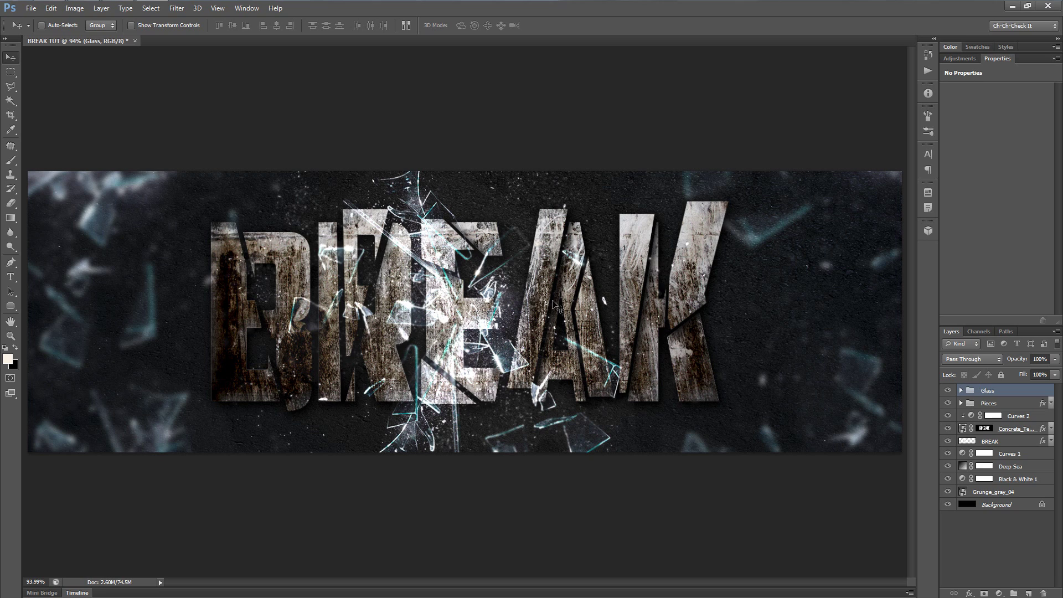
- Reset the colors to default, stamp all visible layers into a new top layer and name it Flare
{"action": "key", "text": "d"}
{"action": "key", "text": "ctrl+shift+alt+e"}
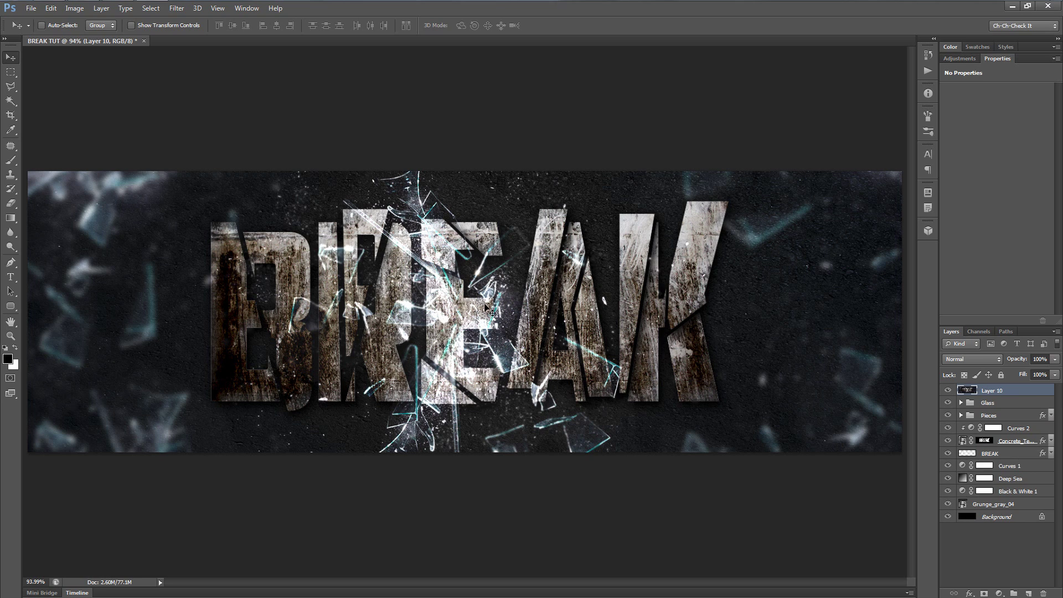
{"action": "double_click", "coordinate": [994, 391]}
{"action": "type", "text": "Flare"}
{"action": "key", "text": "Return"}
- Apply a Knoll Light Factory flare to the Flare layer, positioned at the lower-left edge with brightness 88.62
{"action": "left_click", "coordinate": [177, 9]}
{"action": "mouse_move", "coordinate": [231, 266]}
{"action": "left_click", "coordinate": [358, 262]}
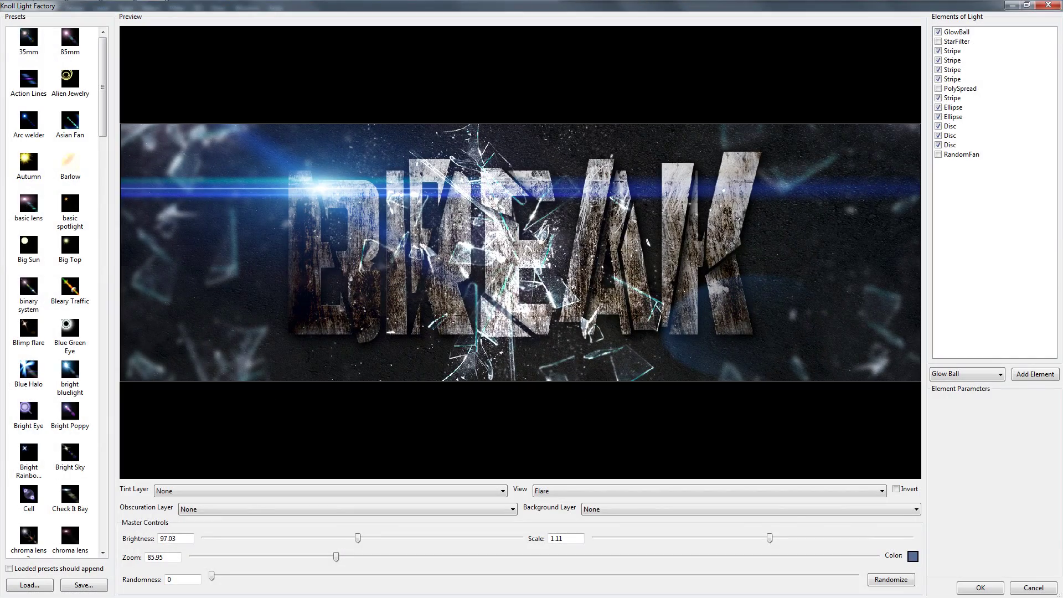
{"action": "mouse_move", "coordinate": [330, 193]}
{"action": "left_mouse_down"}
{"action": "mouse_move", "coordinate": [344, 276]}
{"action": "mouse_move", "coordinate": [543, 303]}
{"action": "mouse_move", "coordinate": [792, 198]}
{"action": "mouse_move", "coordinate": [824, 132]}
{"action": "mouse_move", "coordinate": [825, 203]}
{"action": "mouse_move", "coordinate": [391, 290]}
{"action": "mouse_move", "coordinate": [509, 238]}
{"action": "mouse_move", "coordinate": [254, 236]}
{"action": "mouse_move", "coordinate": [304, 206]}
{"action": "mouse_move", "coordinate": [476, 323]}
{"action": "mouse_move", "coordinate": [97, 339]}
{"action": "mouse_move", "coordinate": [109, 332]}
{"action": "left_mouse_up"}
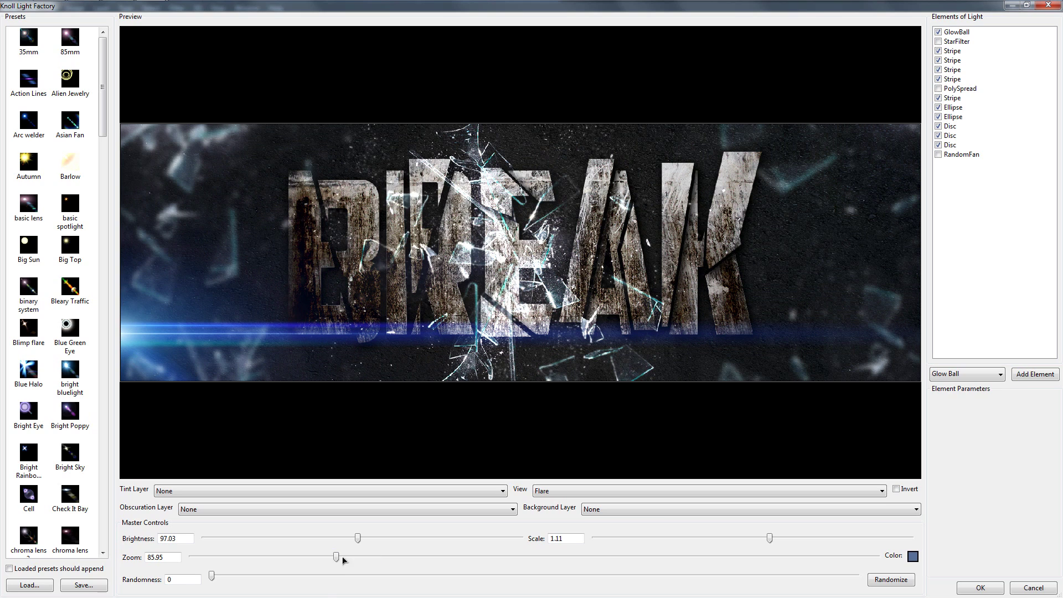
{"action": "mouse_move", "coordinate": [359, 541]}
{"action": "left_mouse_down"}
{"action": "mouse_move", "coordinate": [346, 543]}
{"action": "mouse_move", "coordinate": [369, 545]}
{"action": "mouse_move", "coordinate": [345, 545]}
{"action": "left_mouse_up"}
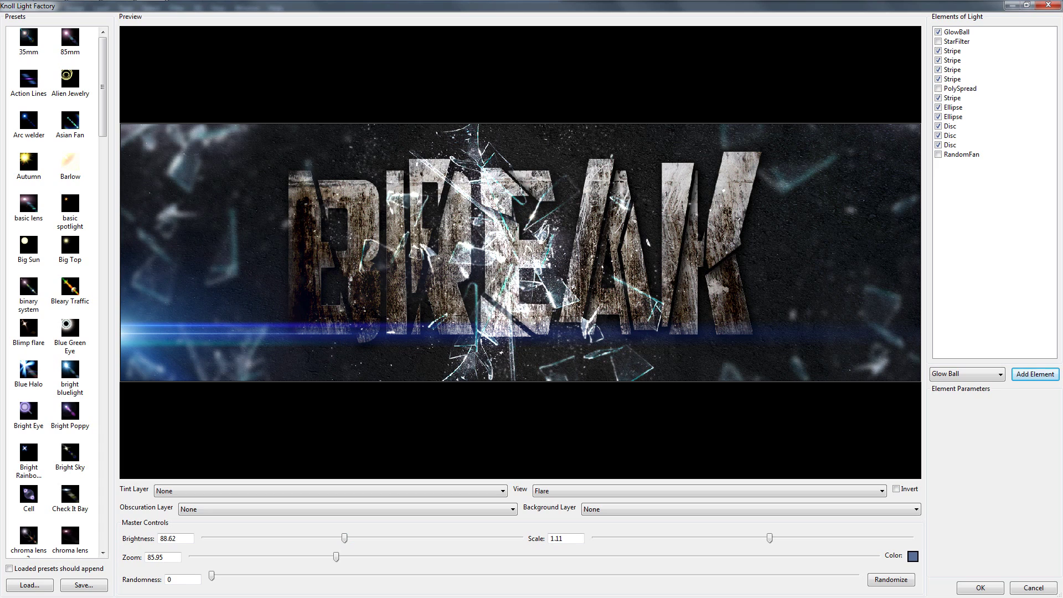
{"action": "left_click", "coordinate": [991, 588]}
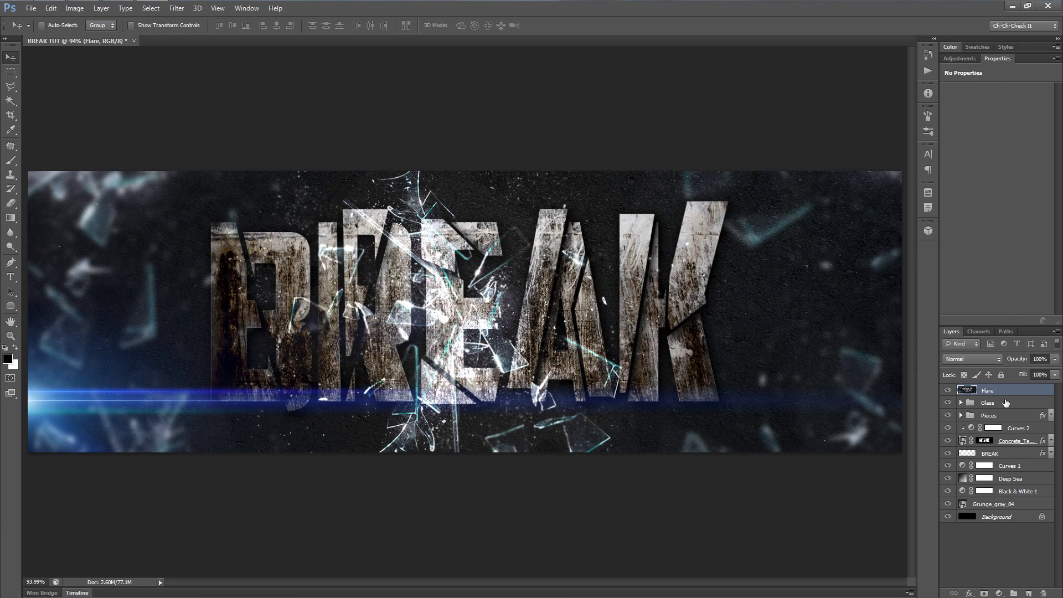
- Duplicate the Flare layer and name the copy Final
{"action": "key", "text": "ctrl+j"}
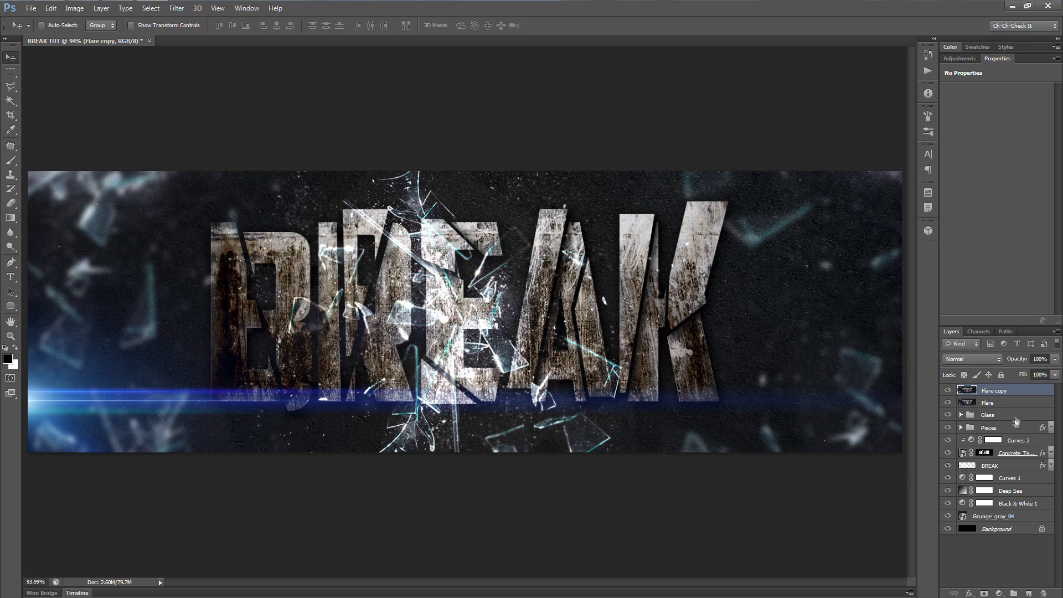
{"action": "double_click", "coordinate": [1000, 392]}
{"action": "type", "text": "Final"}
{"action": "key", "text": "Return"}
- Try the Two Strip Cool Stock and Warm Stock 01 looks in Magic Bullet PhotoLooks, and apply Mishandled Negative to the Final layer
{"action": "left_click", "coordinate": [177, 8]}
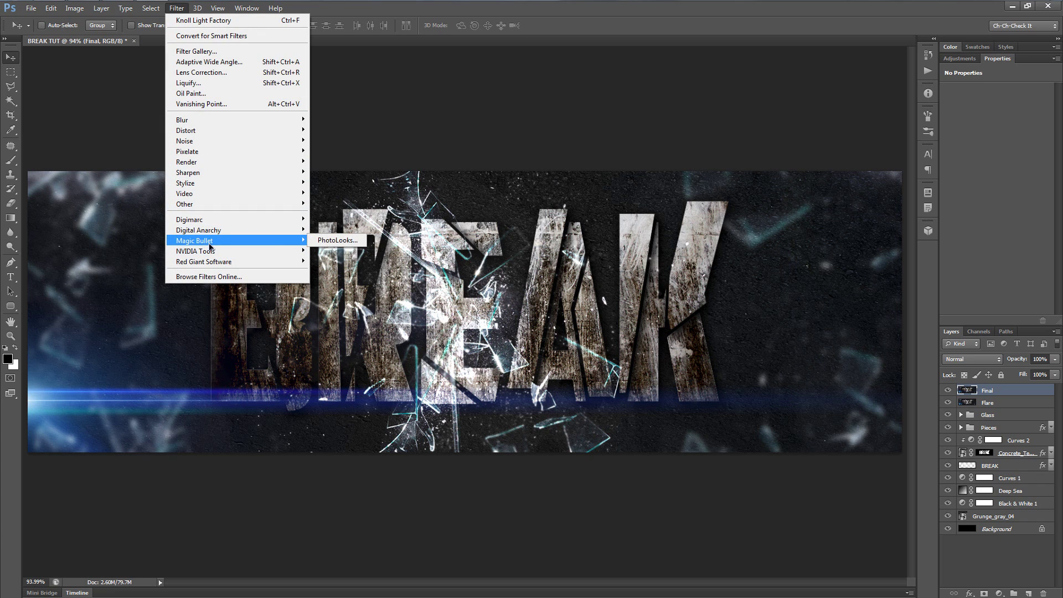
{"action": "left_click", "coordinate": [342, 240]}
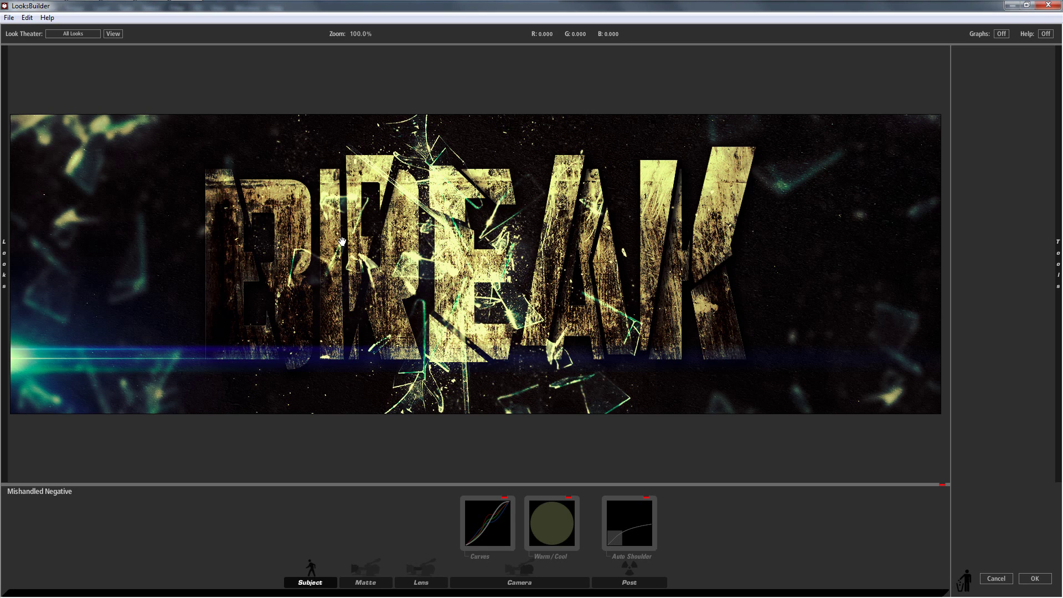
{"action": "mouse_move", "coordinate": [3, 244]}
{"action": "mouse_move", "coordinate": [4, 264]}
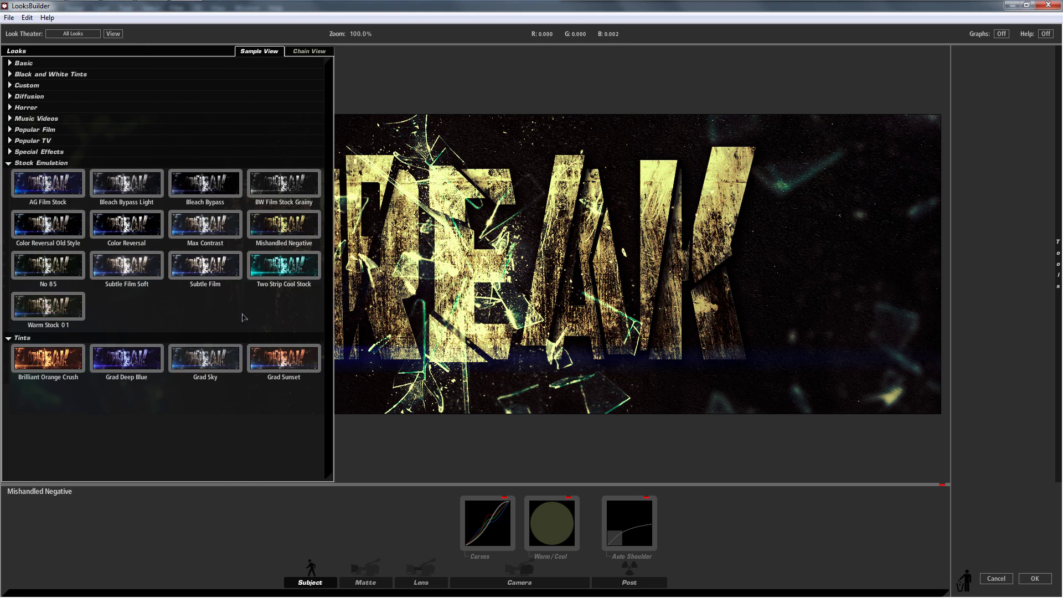
{"action": "left_click", "coordinate": [287, 269]}
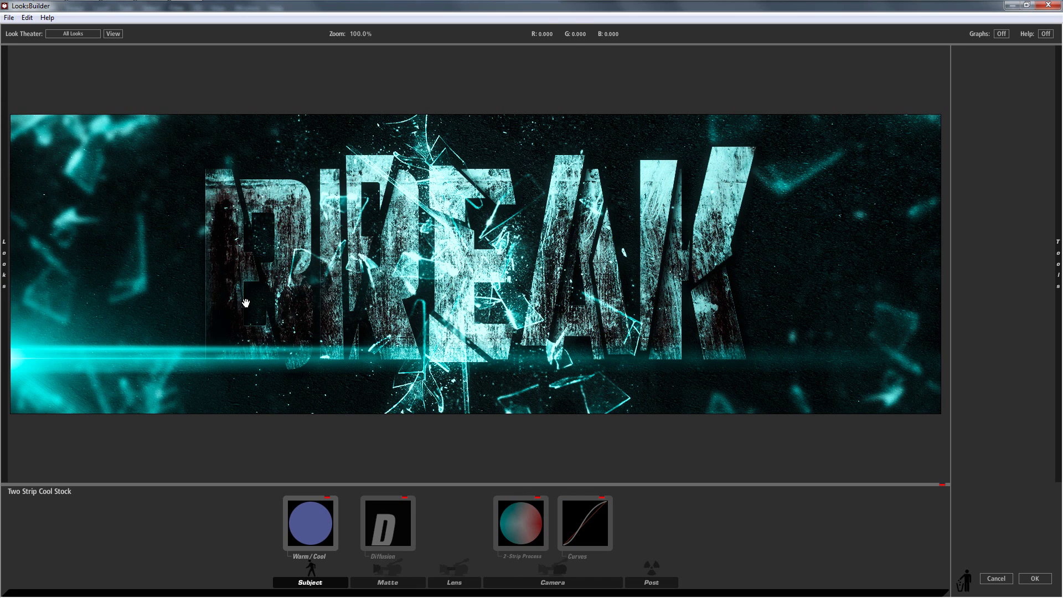
{"action": "mouse_move", "coordinate": [1, 310]}
{"action": "left_click", "coordinate": [42, 320]}
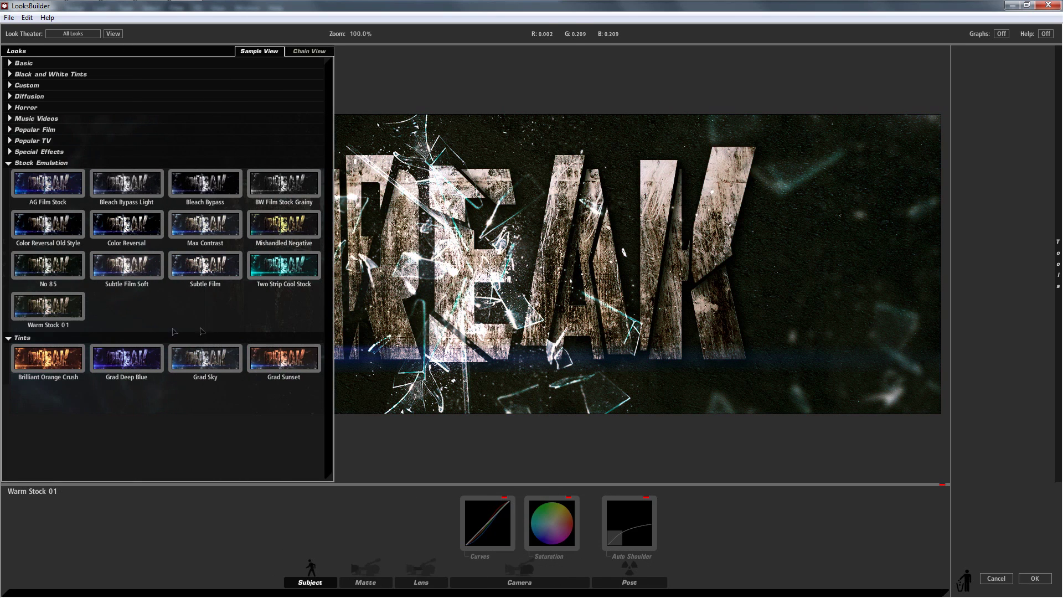
{"action": "left_click", "coordinate": [295, 225]}
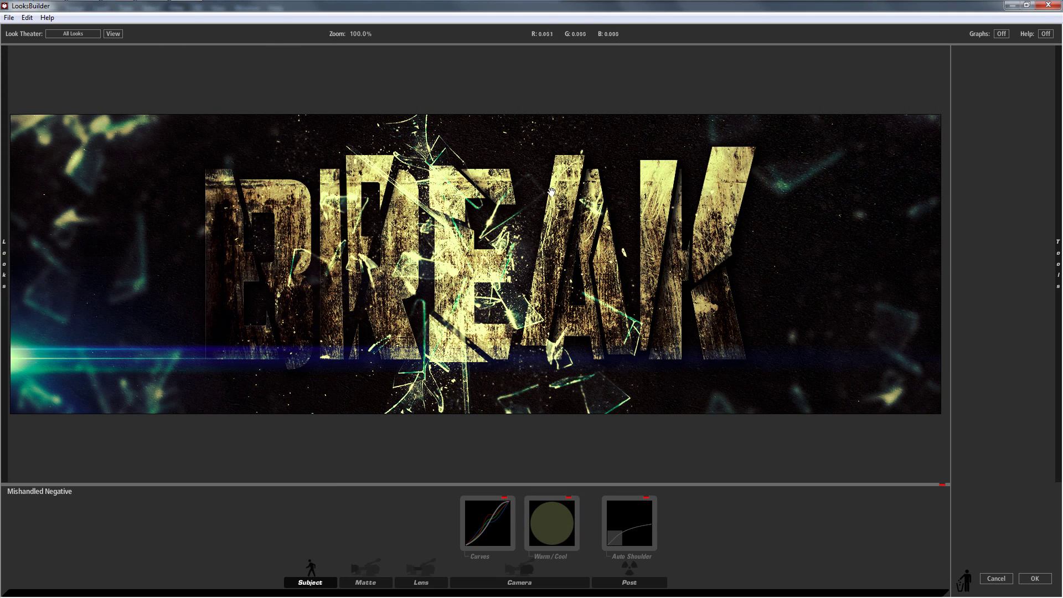
{"action": "left_click", "coordinate": [1036, 579]}
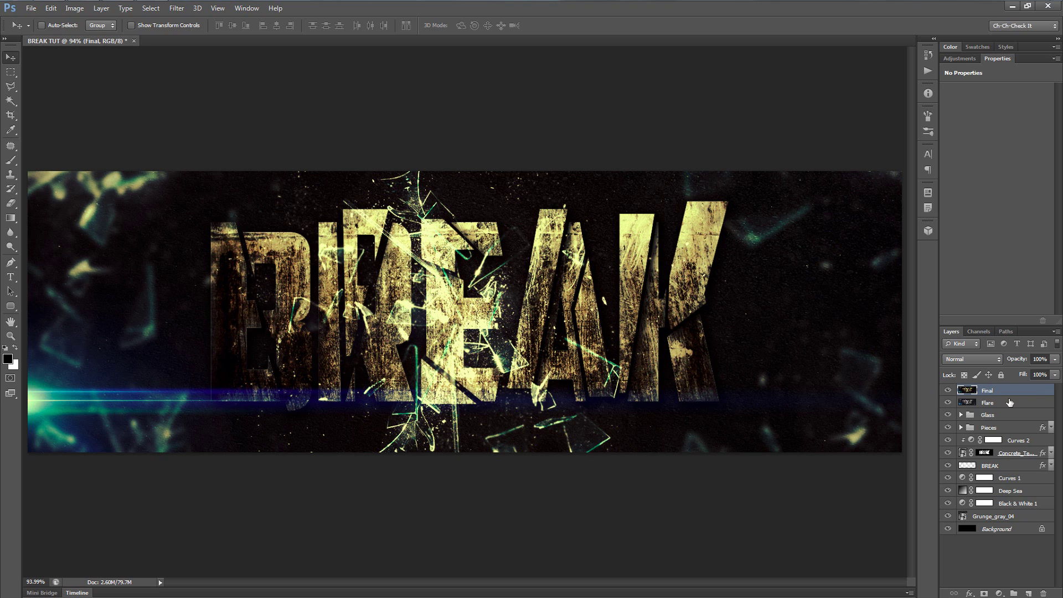
- Set the Final layer's opacity to 90% and compare the banner with the layer hidden and shown
{"action": "left_click", "coordinate": [1037, 359]}
{"action": "type", "text": "90"}
{"action": "key", "text": "Return"}
{"action": "left_click", "coordinate": [948, 391]}
{"action": "left_click", "coordinate": [948, 390]}
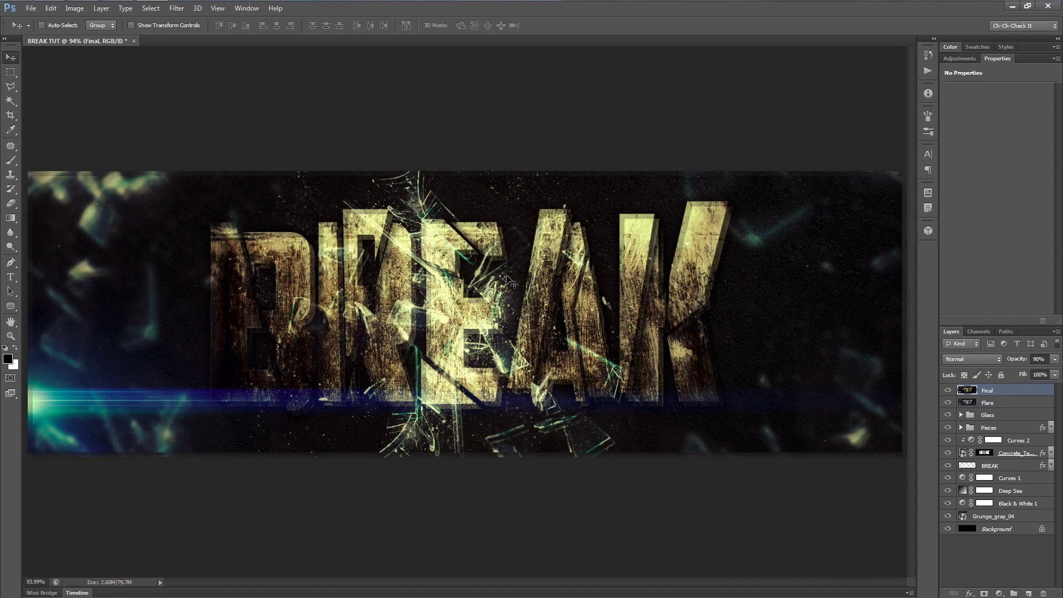
- View the finished banner in full-screen mode, fitted to the screen
{"action": "key", "text": "f"}
{"action": "key", "text": "f"}
{"action": "key", "text": "ctrl+0"}
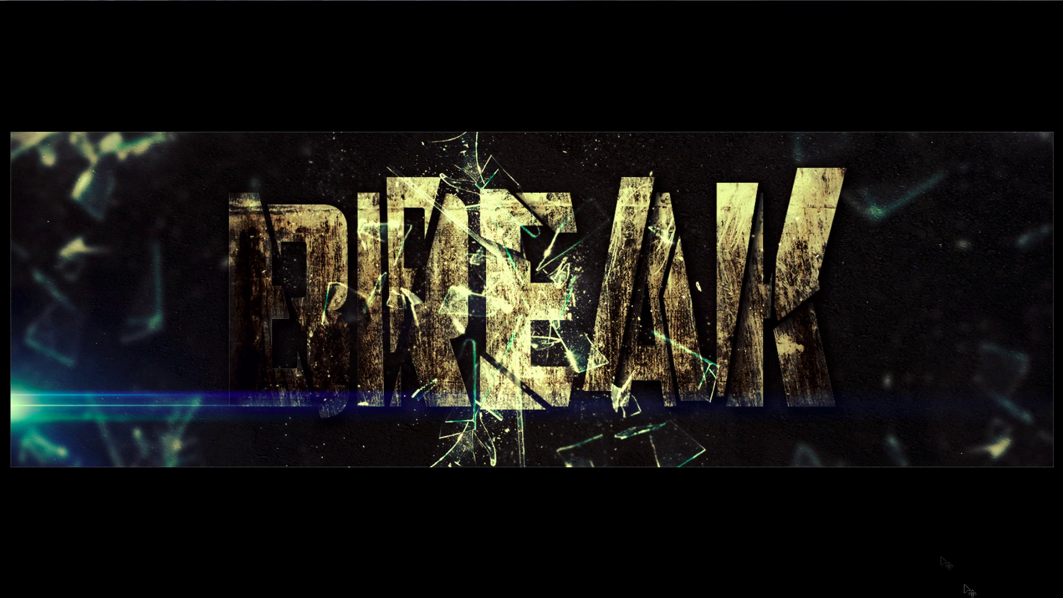